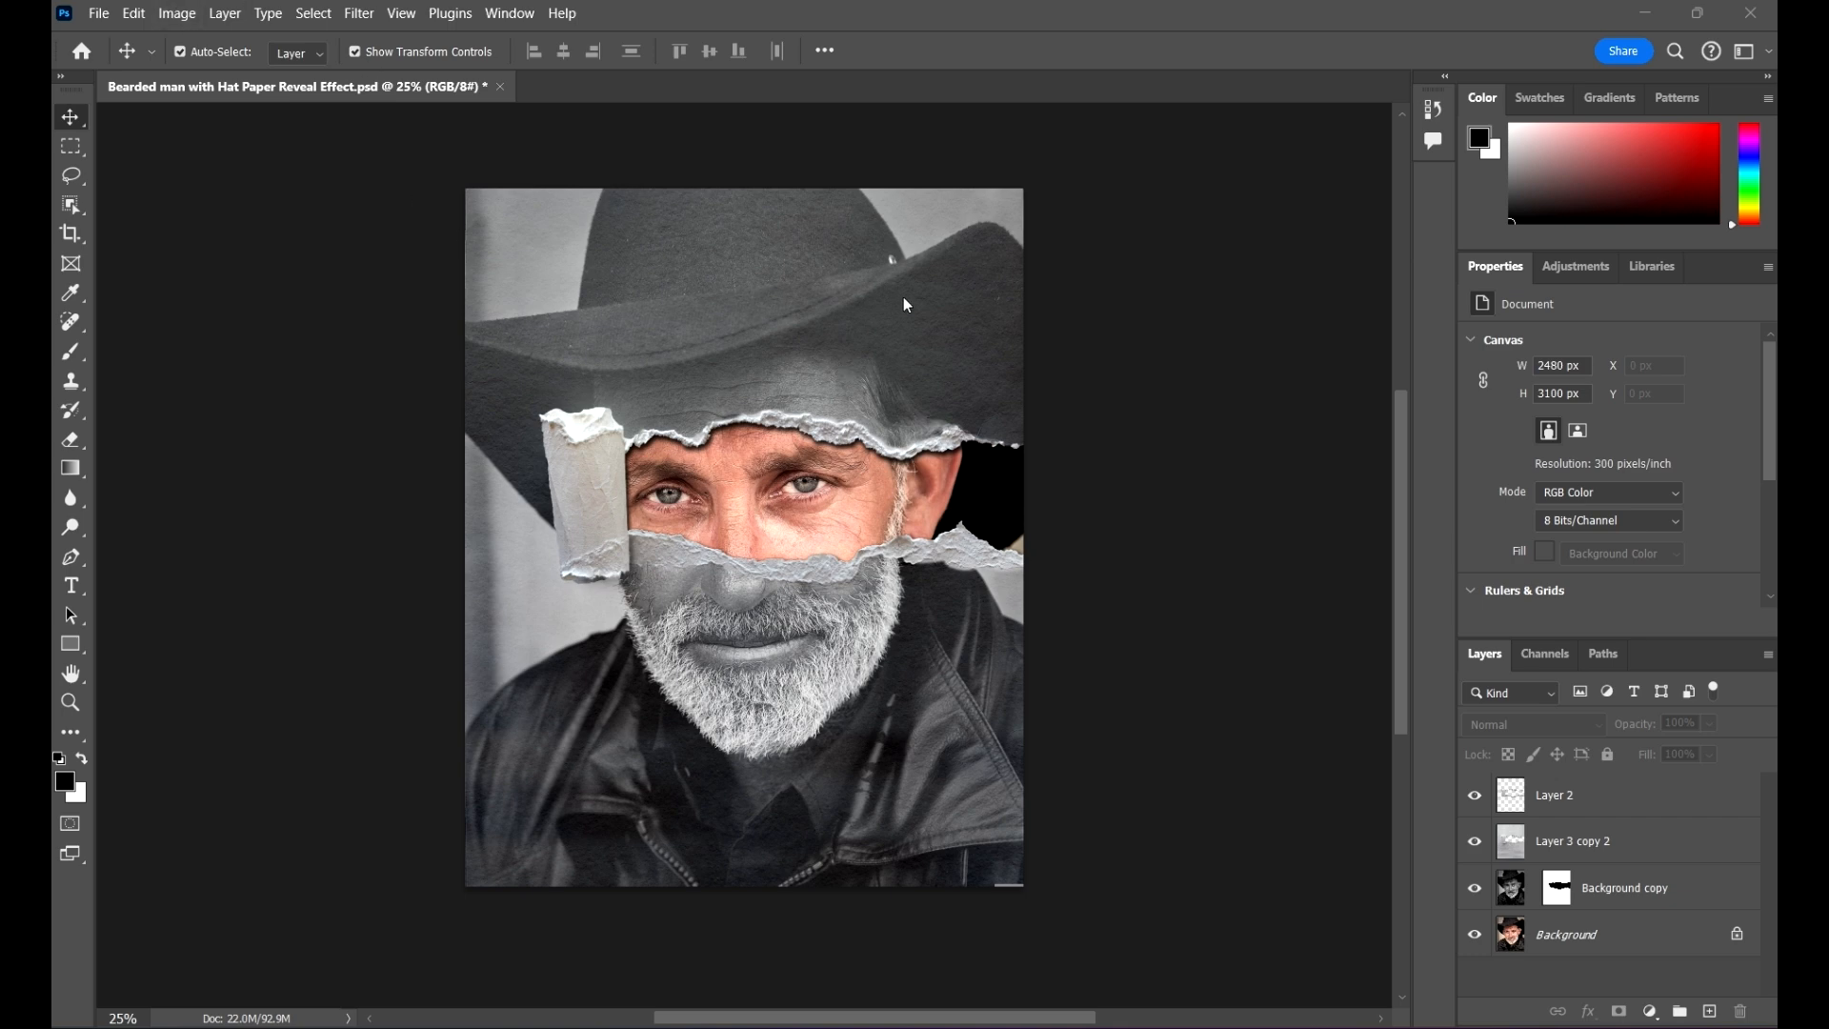
left_click(134, 14)
mouse_move(359, 694)
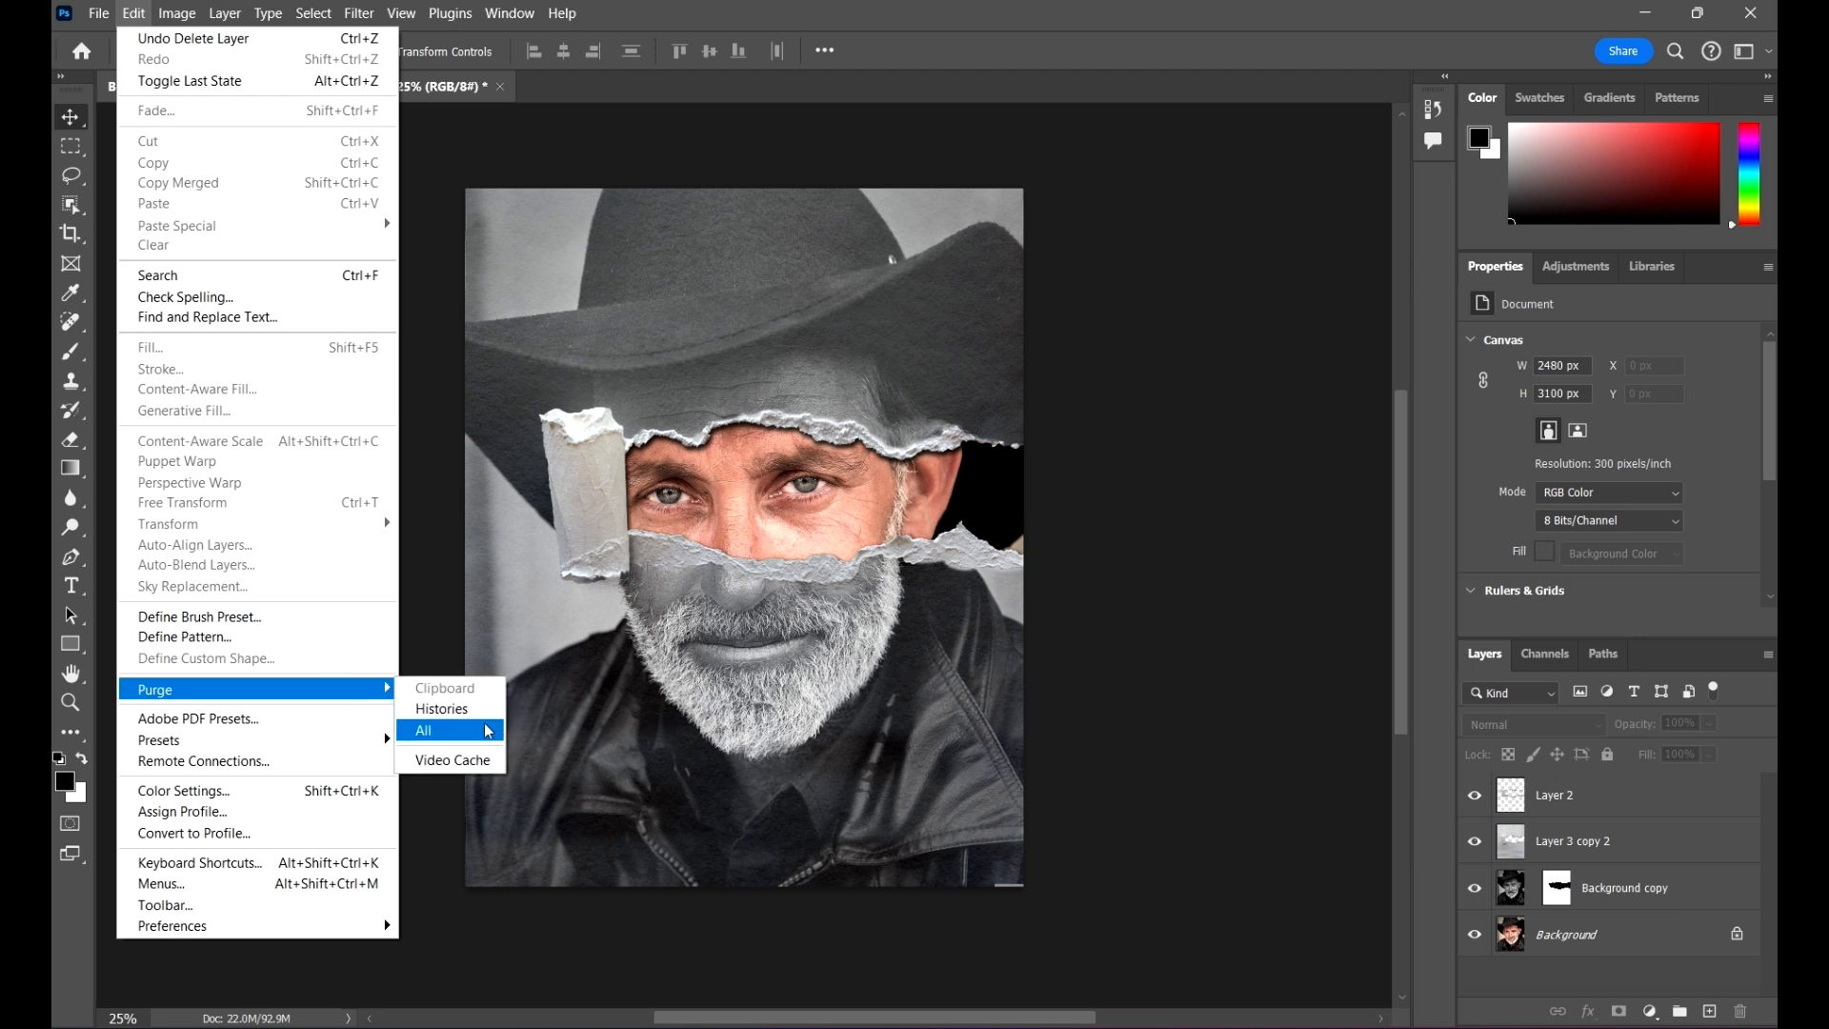
left_click(1066, 9)
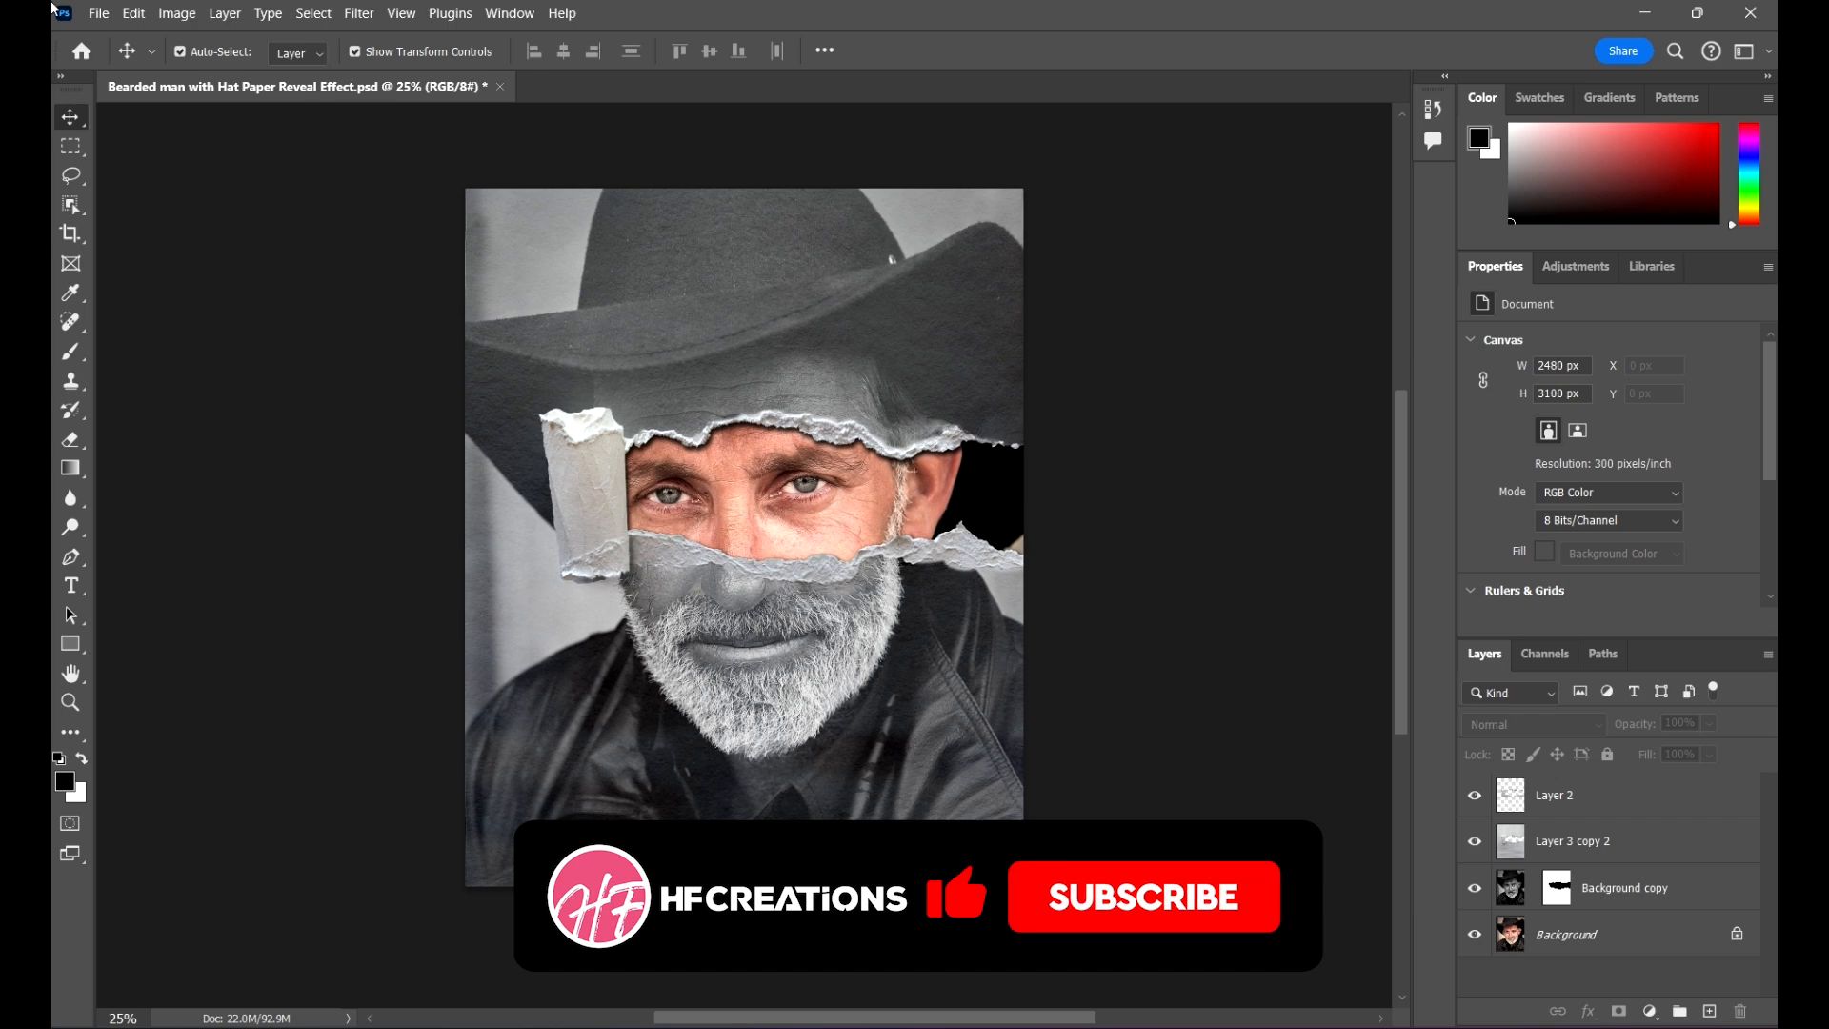
left_click(133, 13)
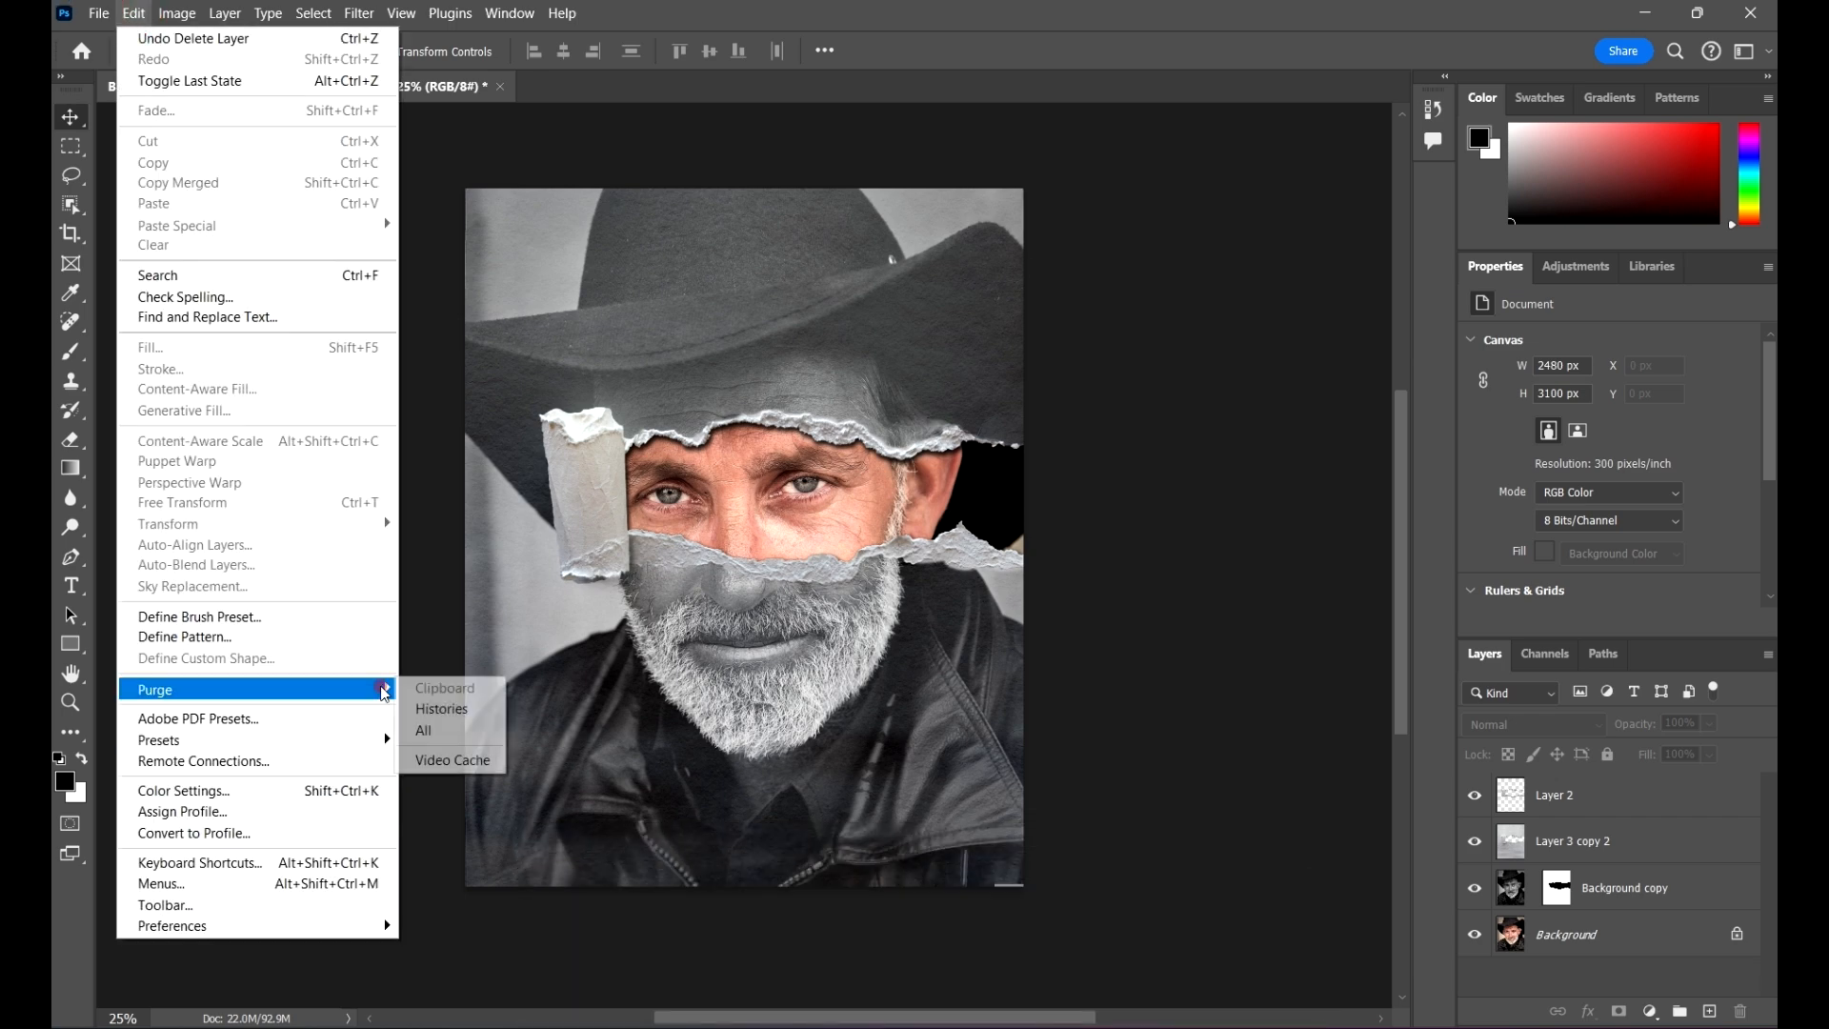
left_click(379, 688)
left_click(419, 729)
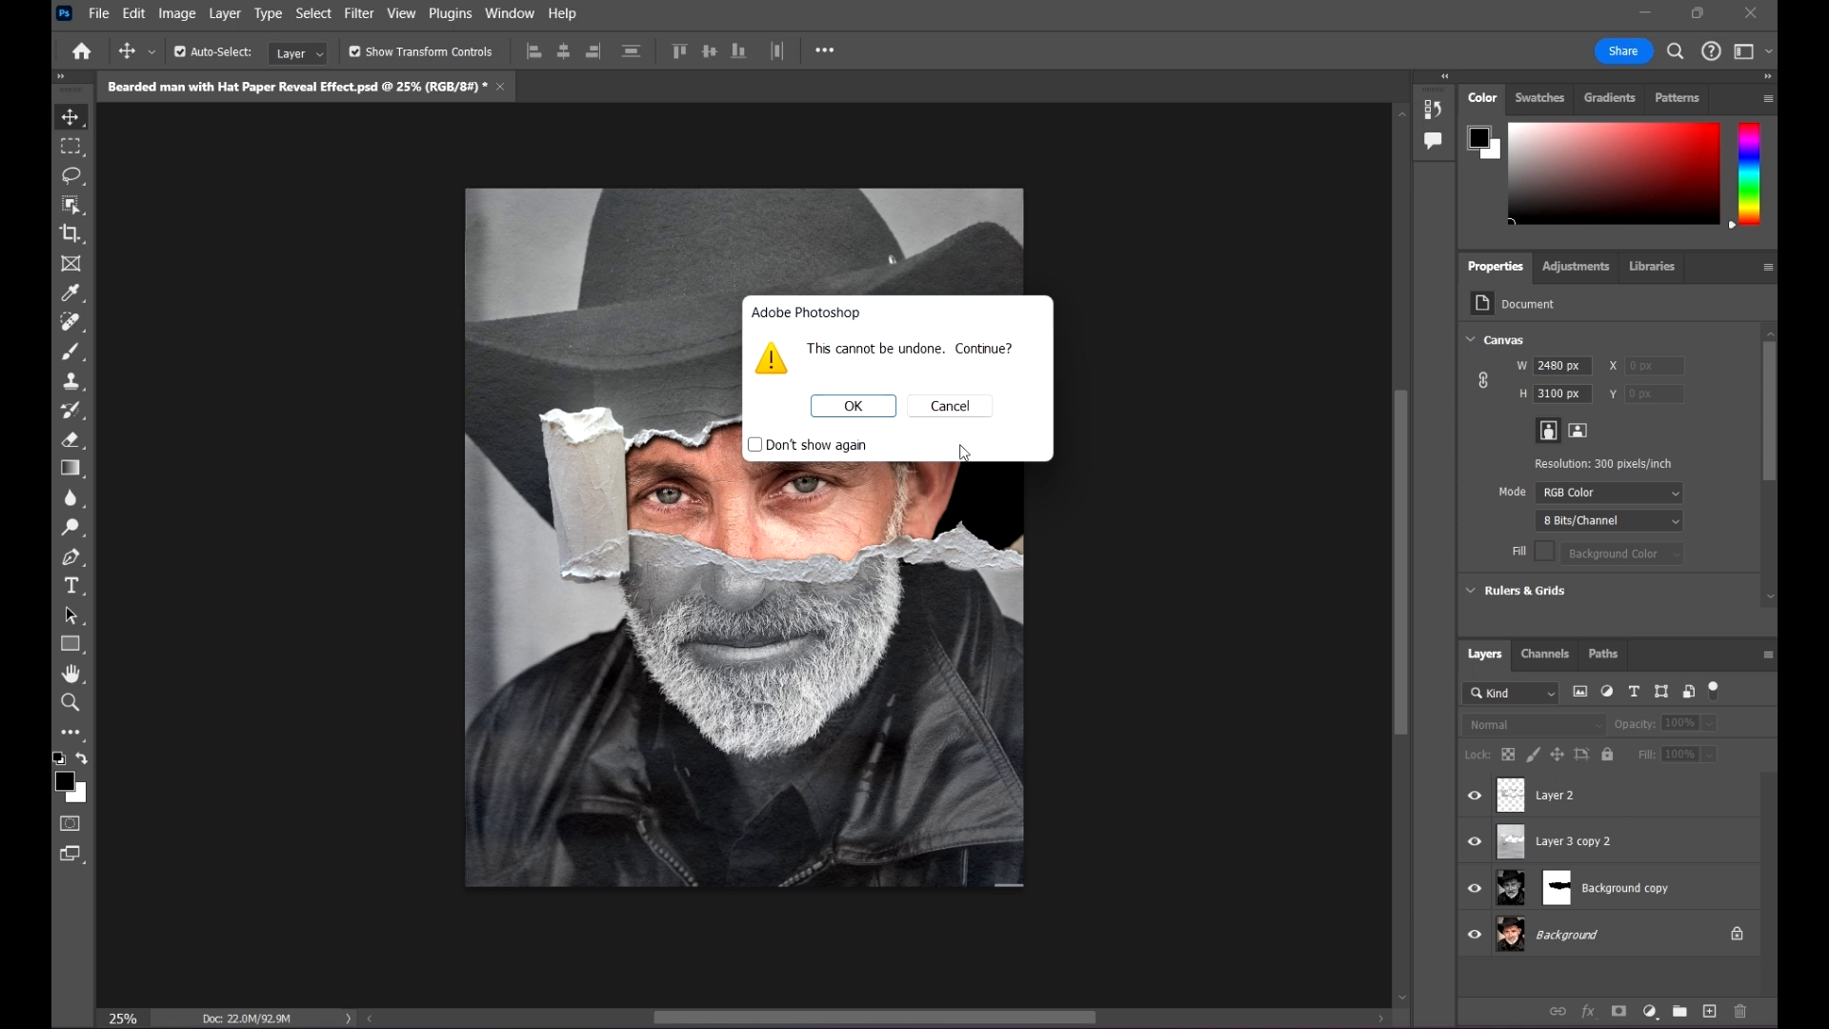
left_click(951, 415)
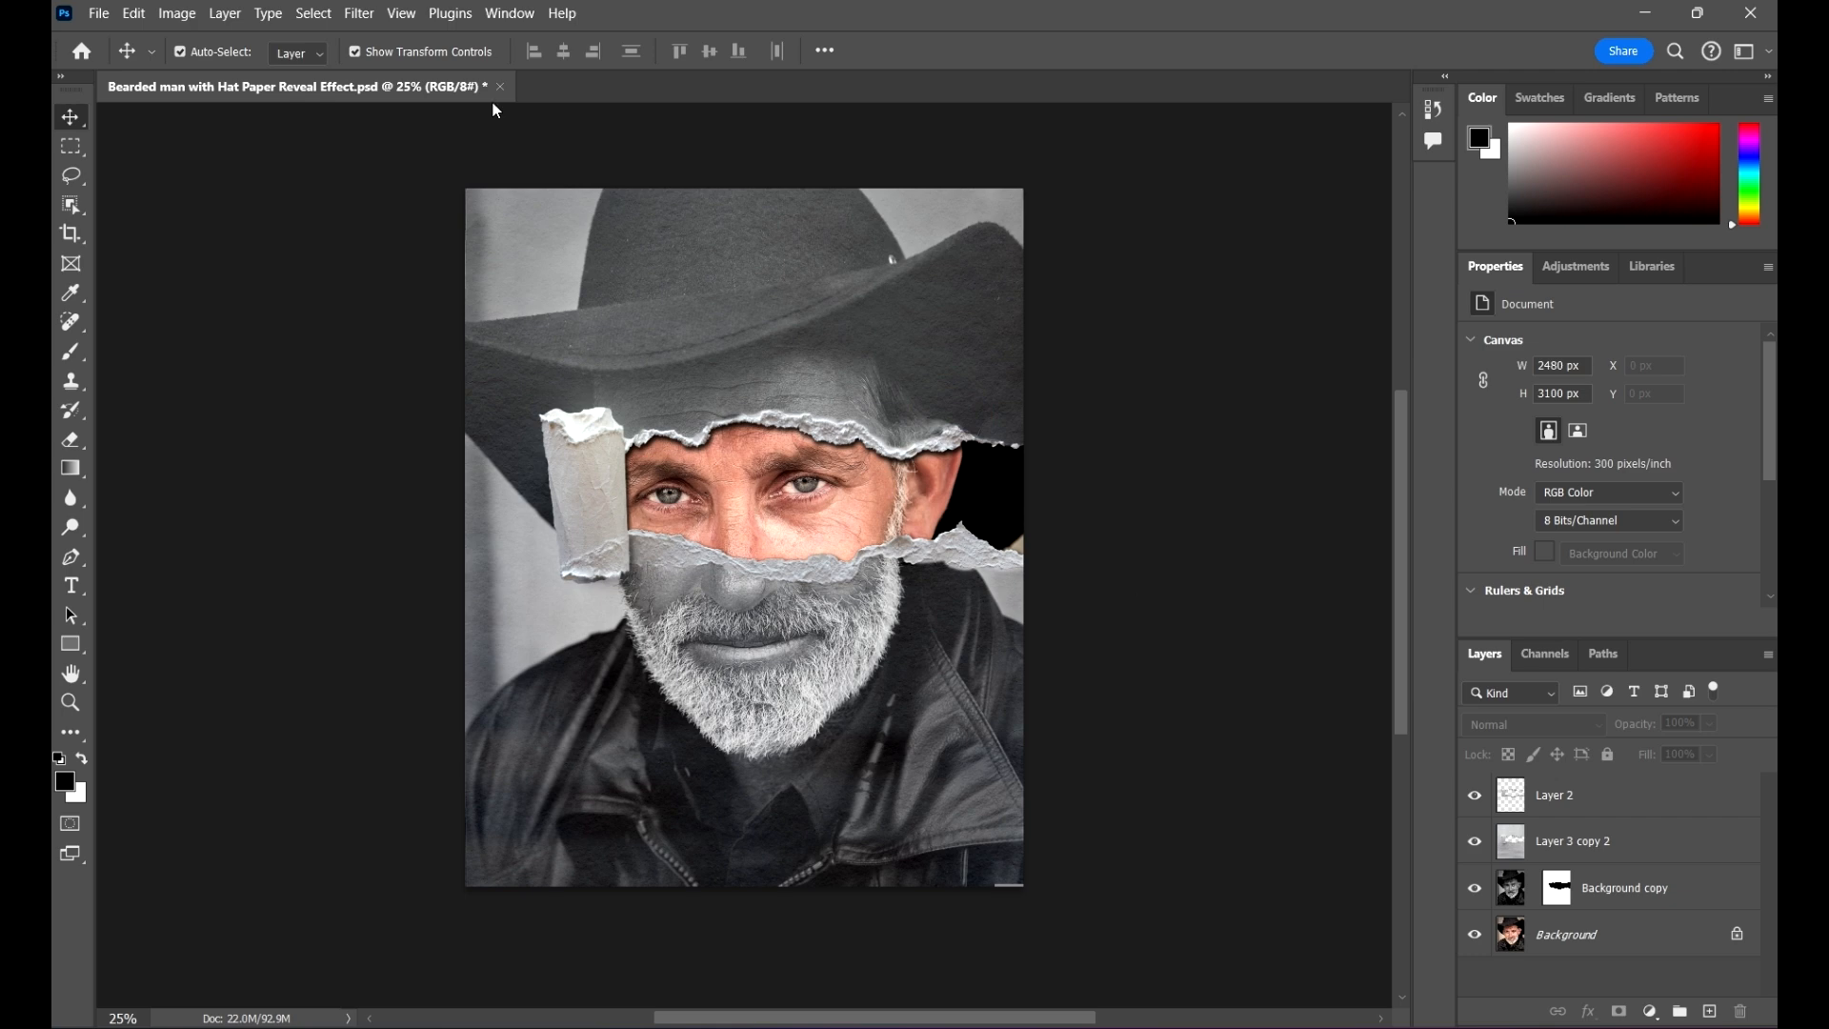
left_click(133, 12)
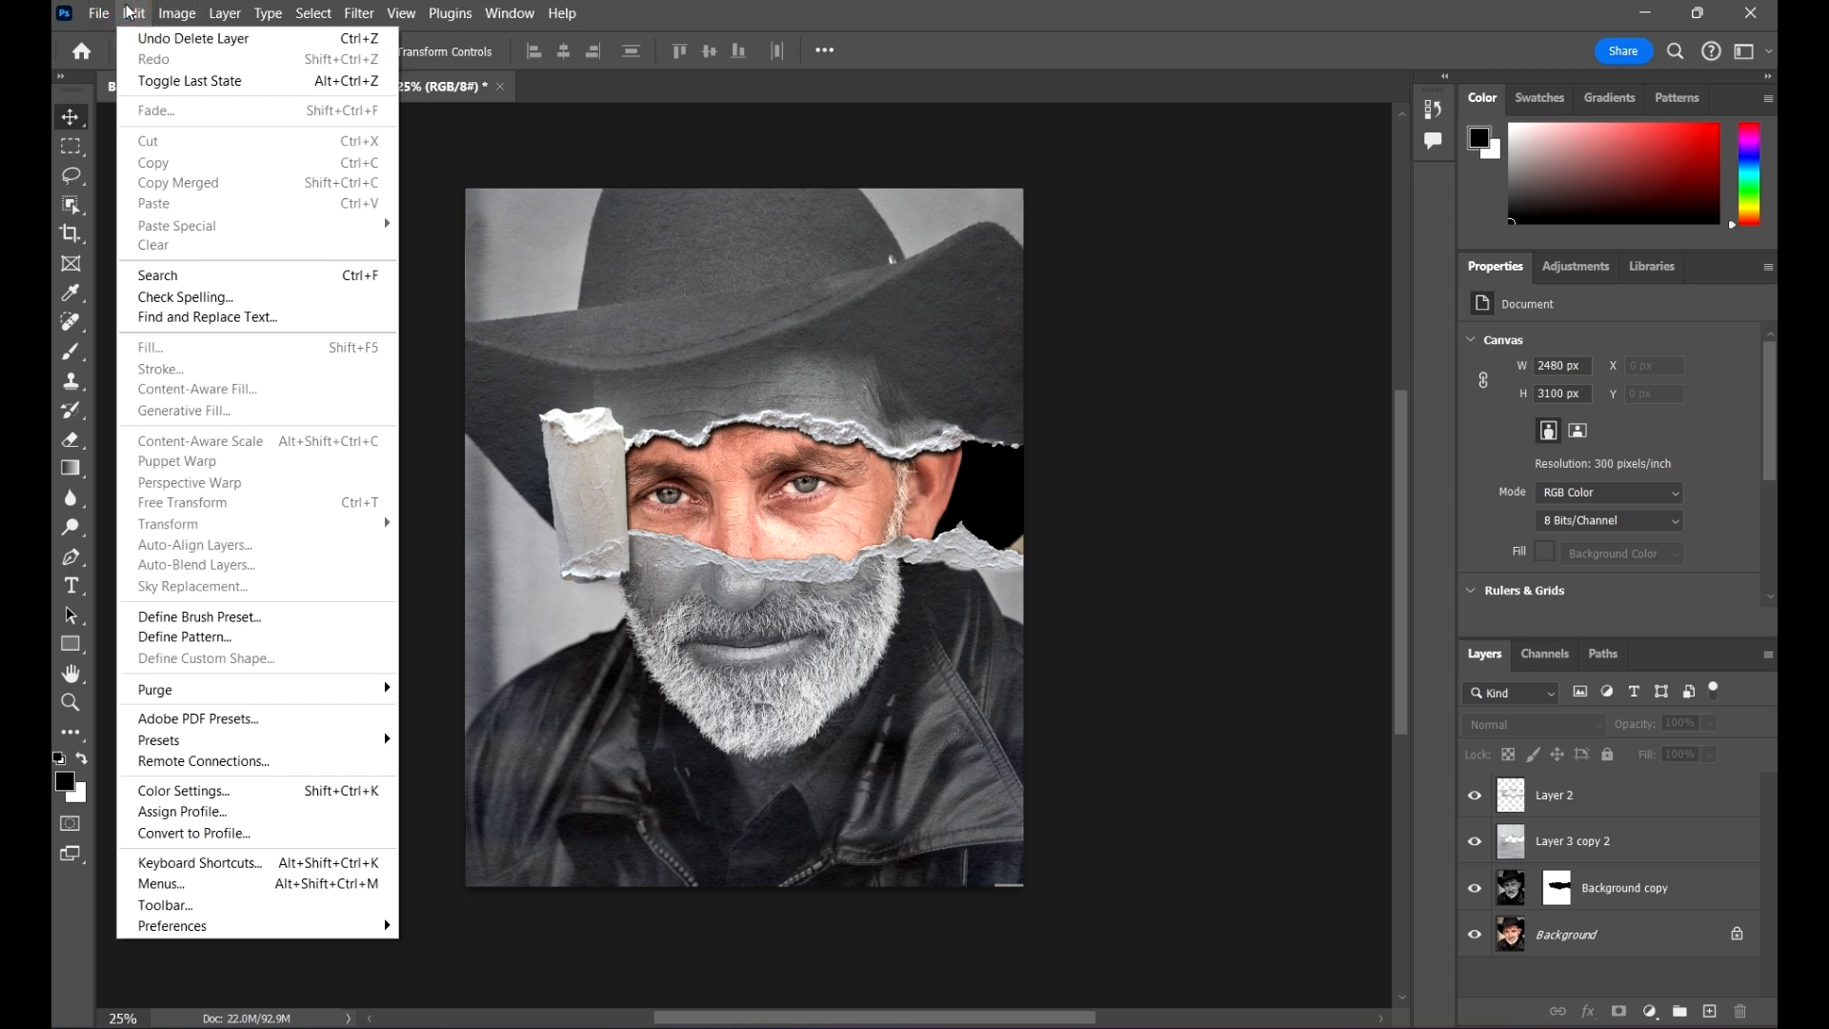
left_click(132, 13)
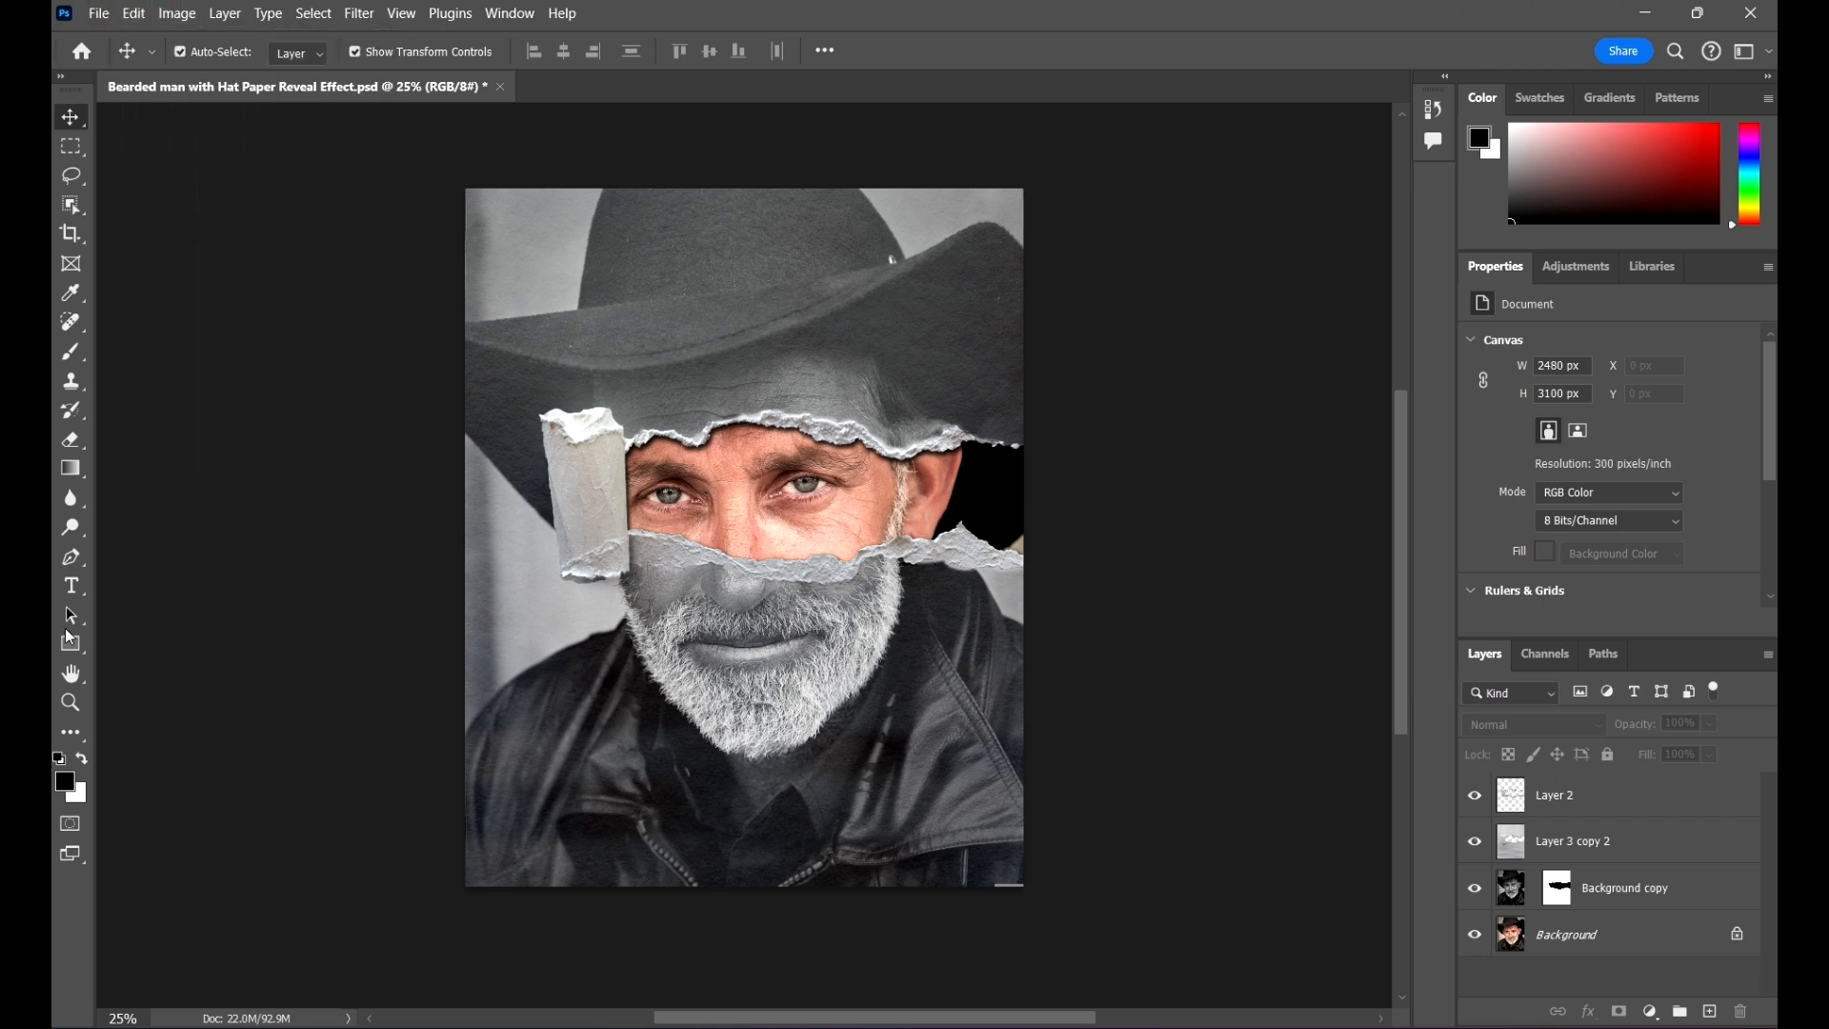
Step: Draw a black rectangle over the upper-left part of the hat and scale it to about 593 by 812 px
left_click(84, 636)
mouse_move(662, 240)
left_mouse_down()
mouse_move(752, 379)
mouse_move(736, 340)
mouse_move(638, 279)
mouse_move(541, 261)
left_mouse_up()
left_click(70, 116)
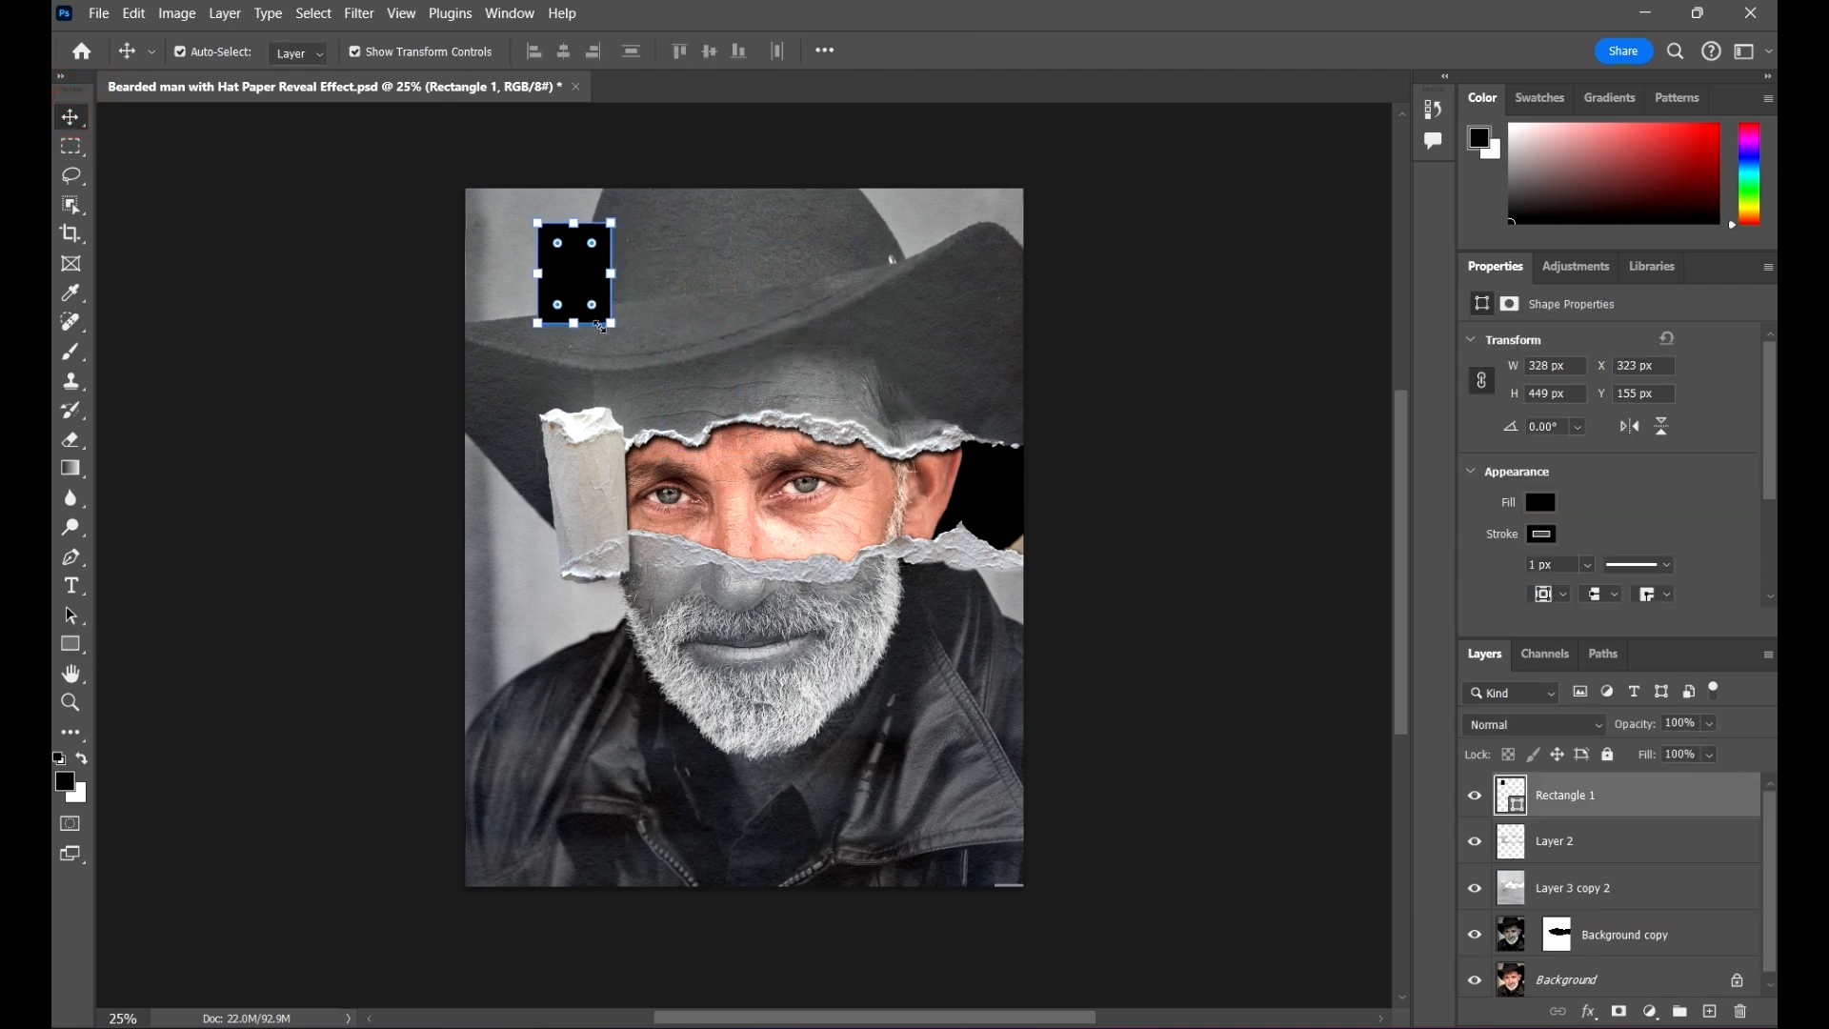
left_click(611, 326)
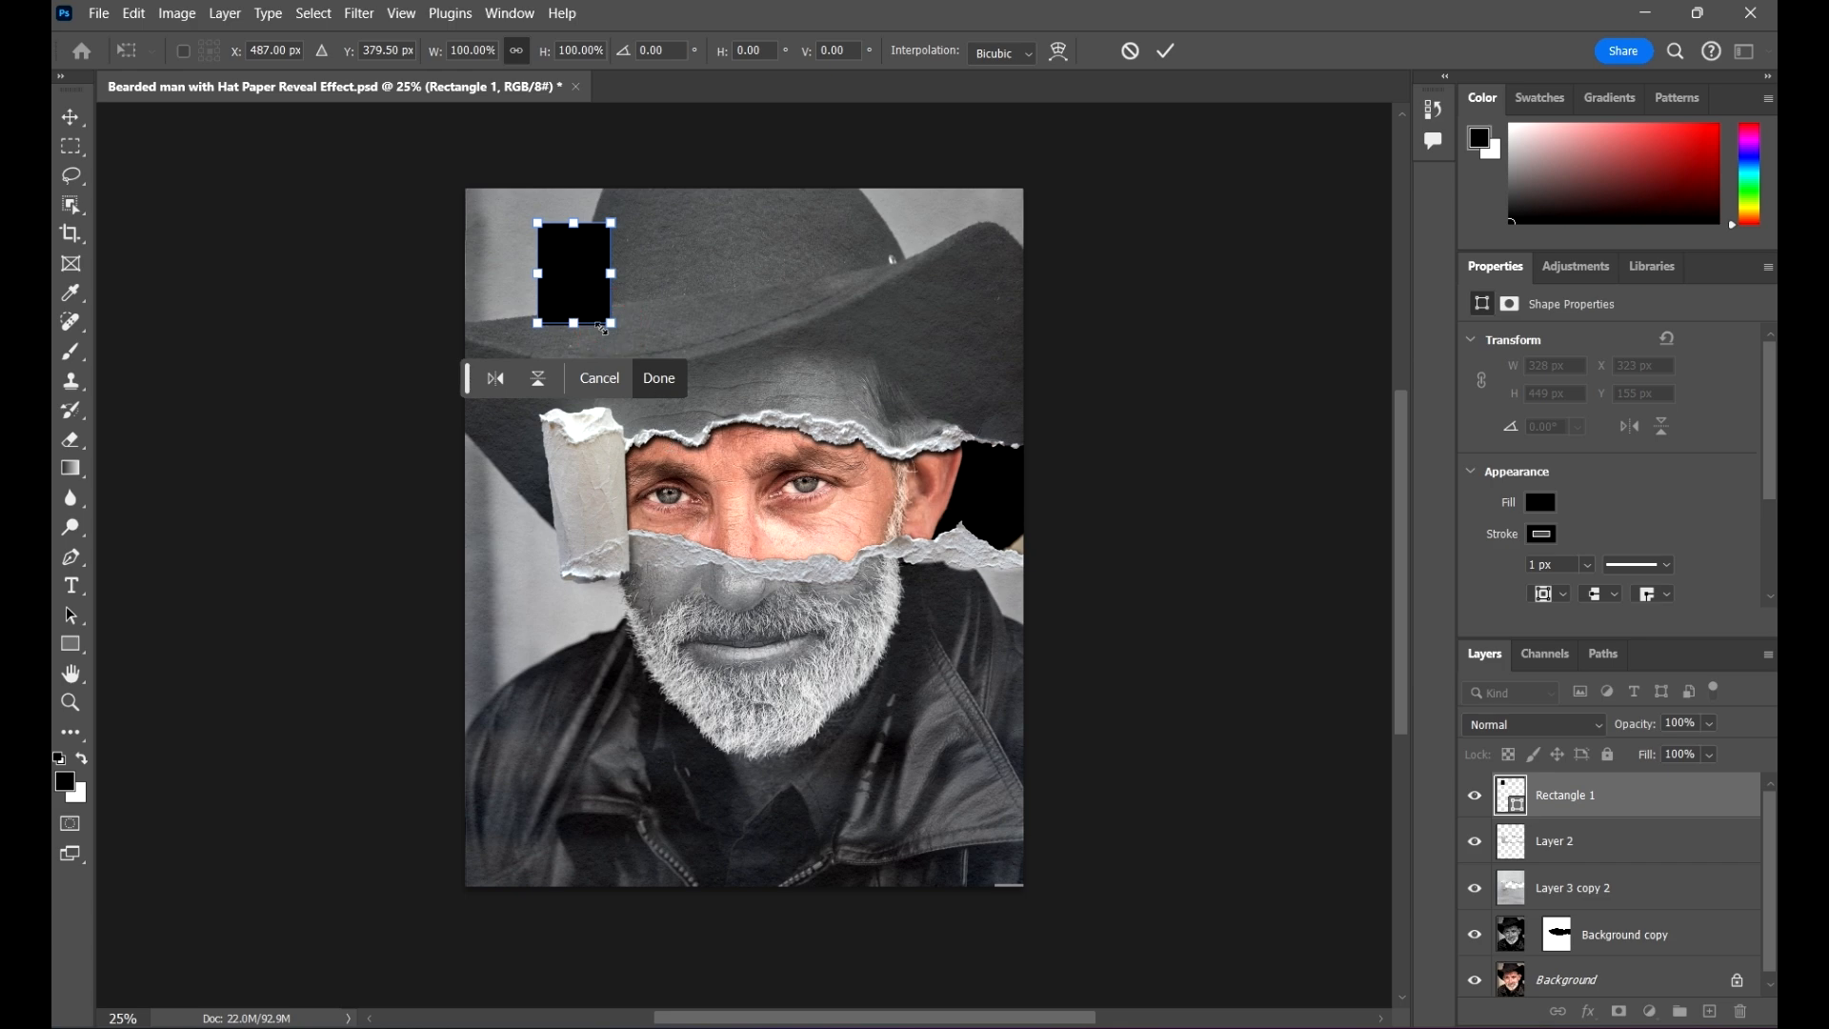
left_click_drag(607, 324, 678, 409)
left_click(1165, 51)
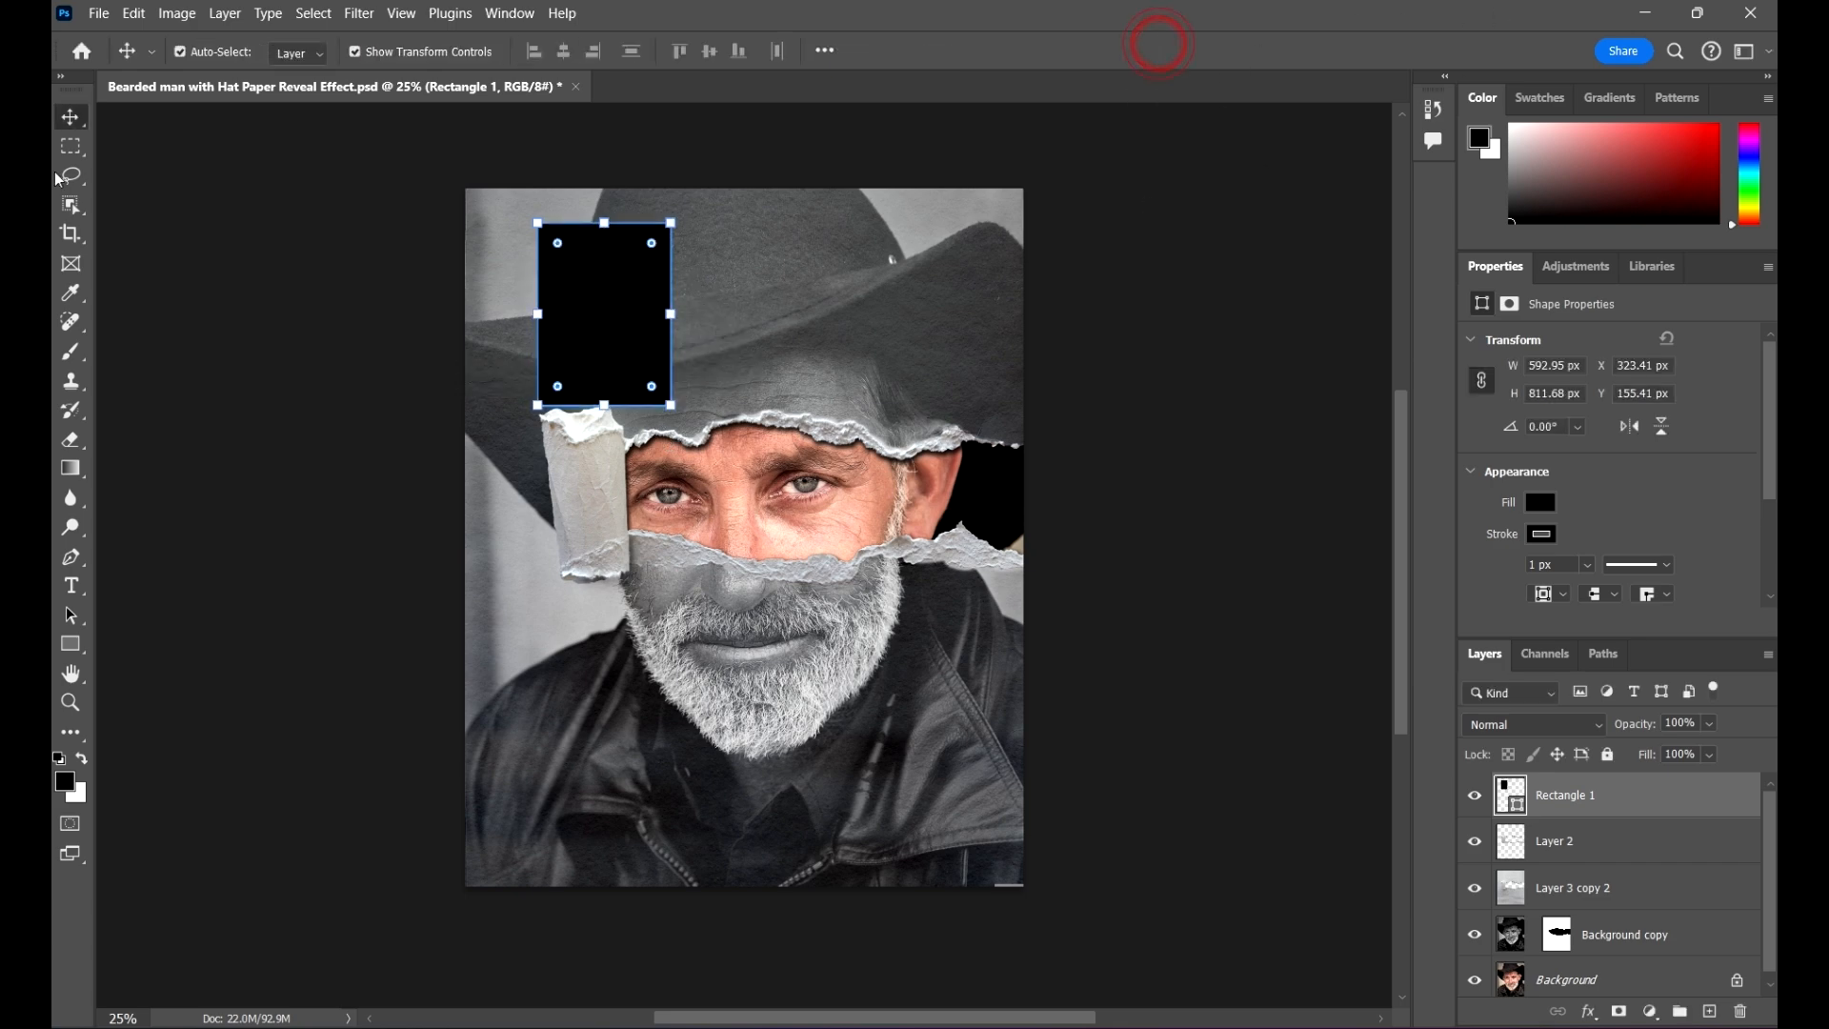
Step: Move the black rectangle slightly to the right, to about X 498 px and Y 151 px
left_click(175, 15)
left_click(502, 831)
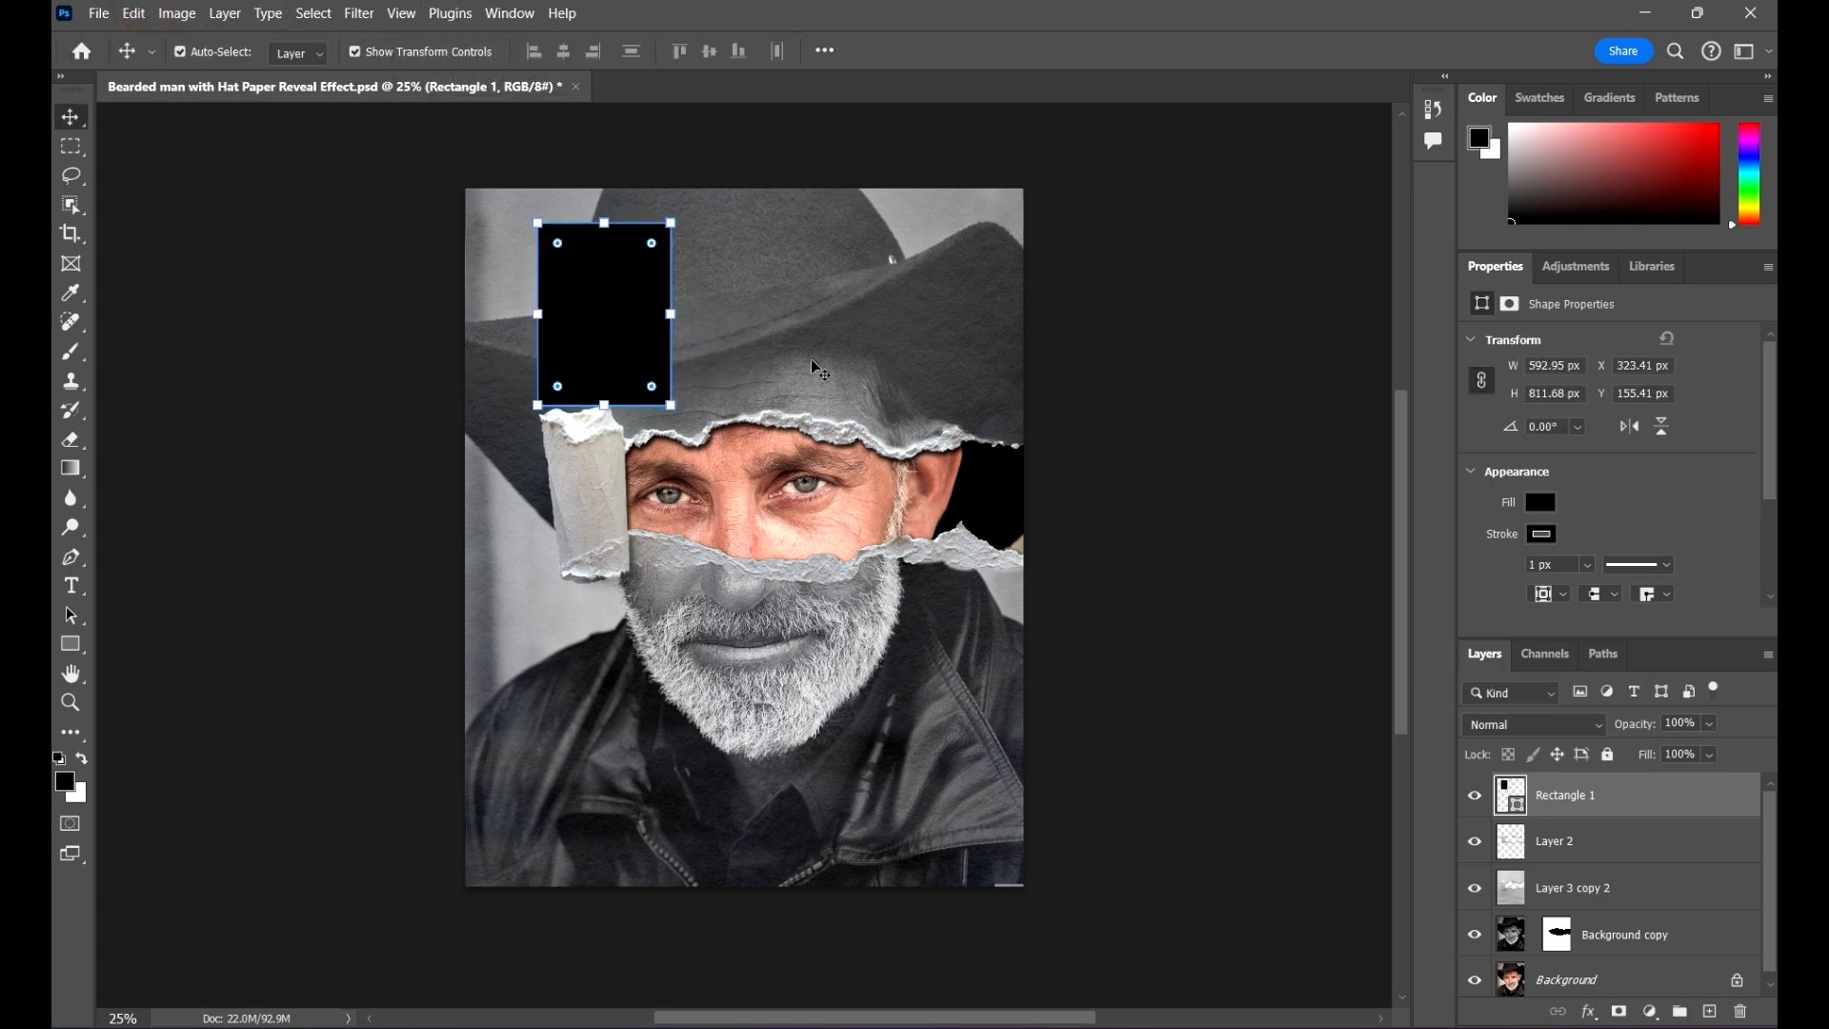
left_click_drag(578, 305, 617, 304)
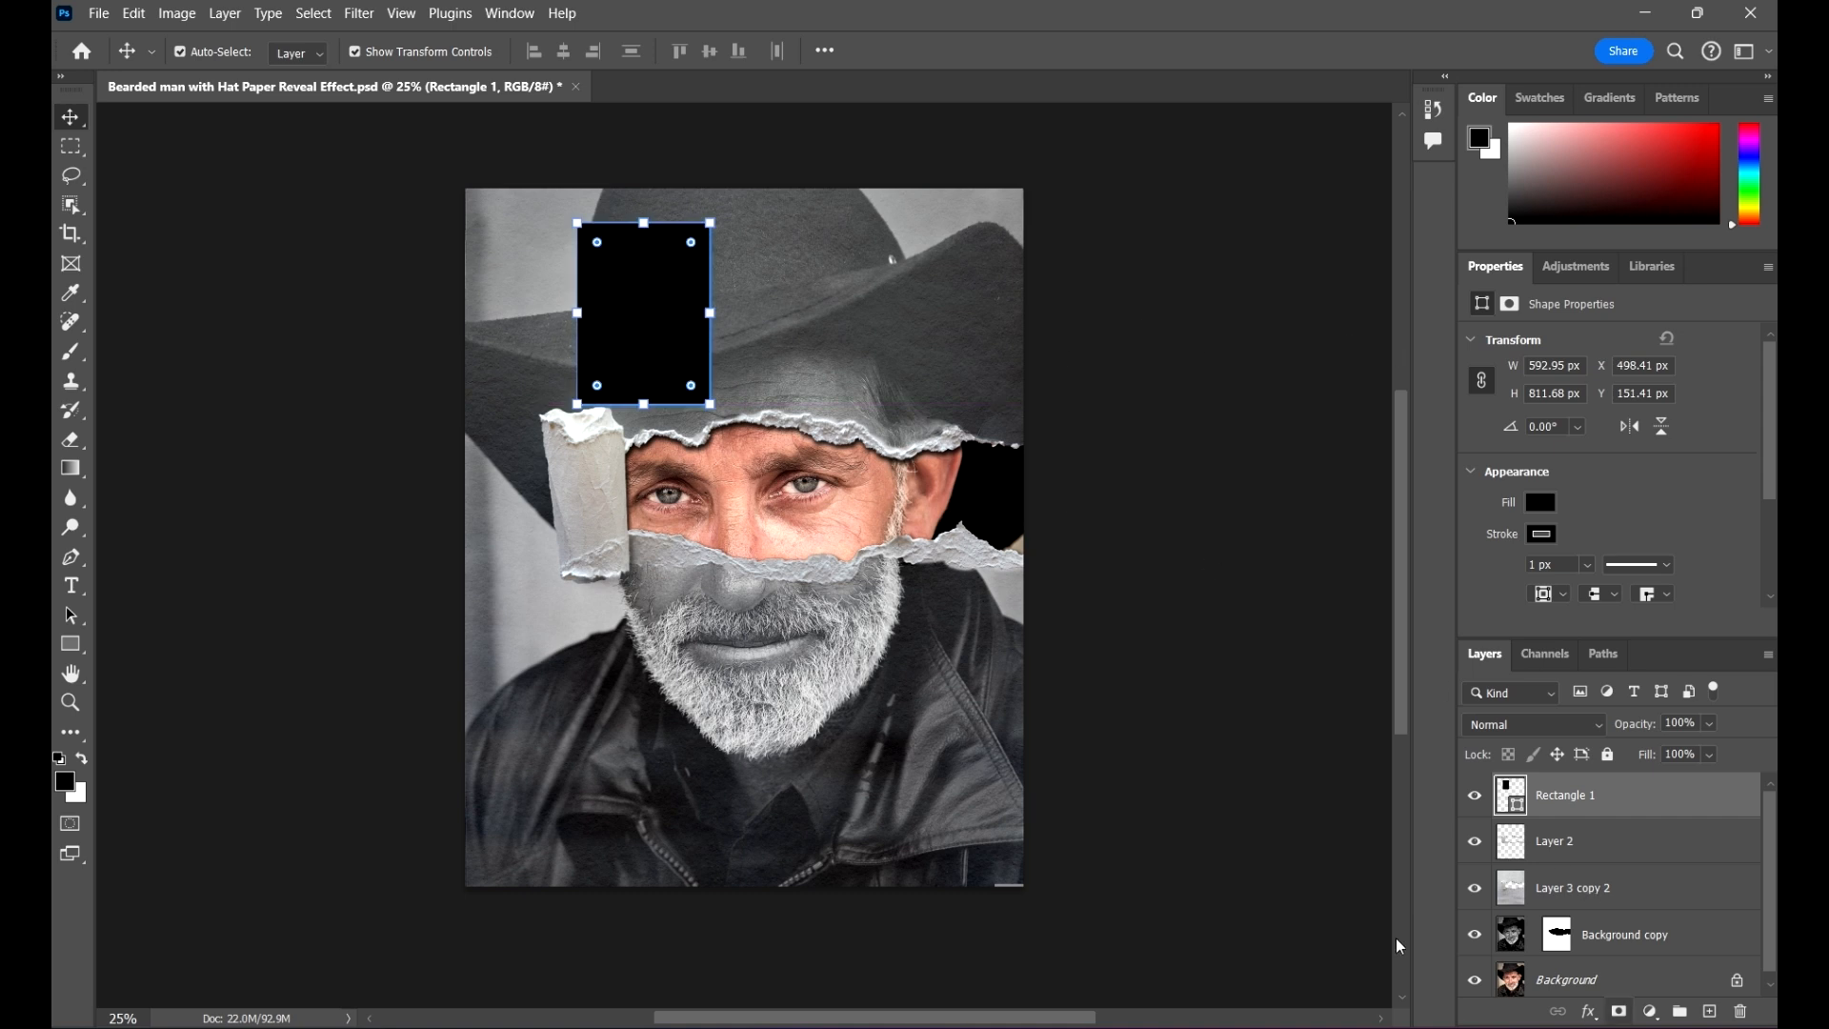
Step: Change the rectangle's fill colour to pure red (ff0000) and deselect its layer
double_click(1524, 787)
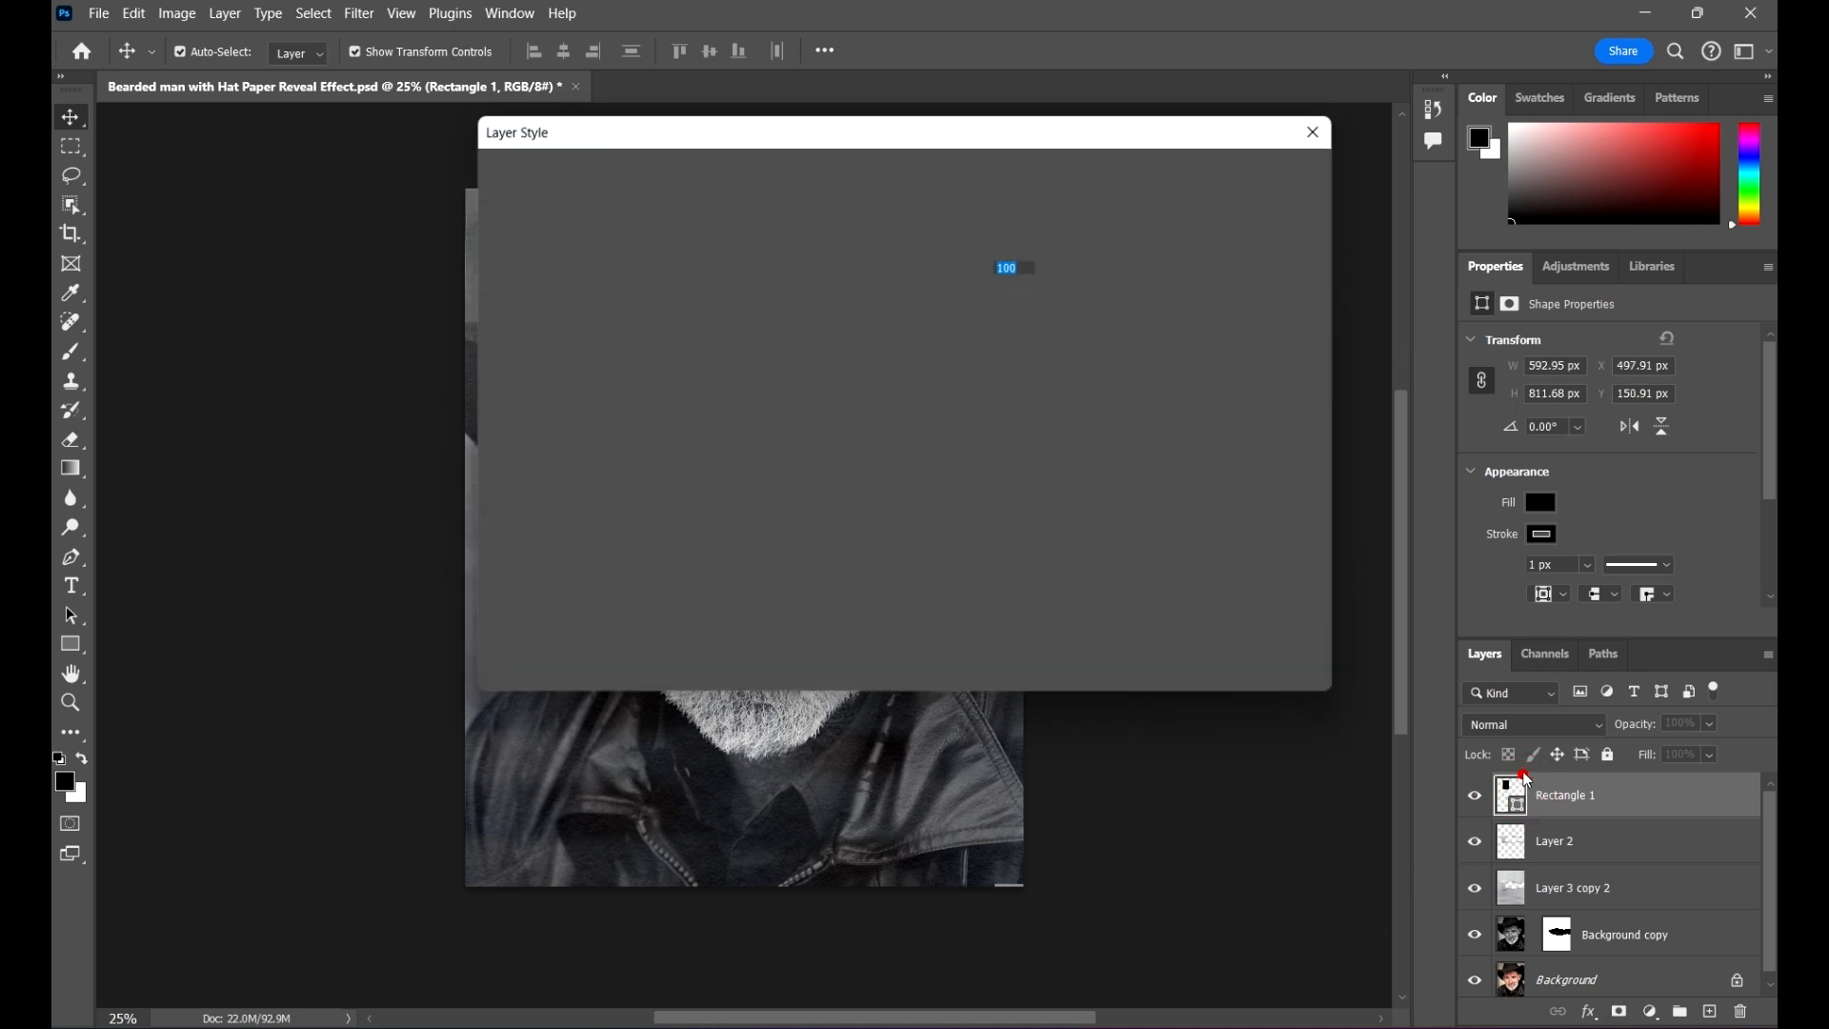
left_click(1324, 126)
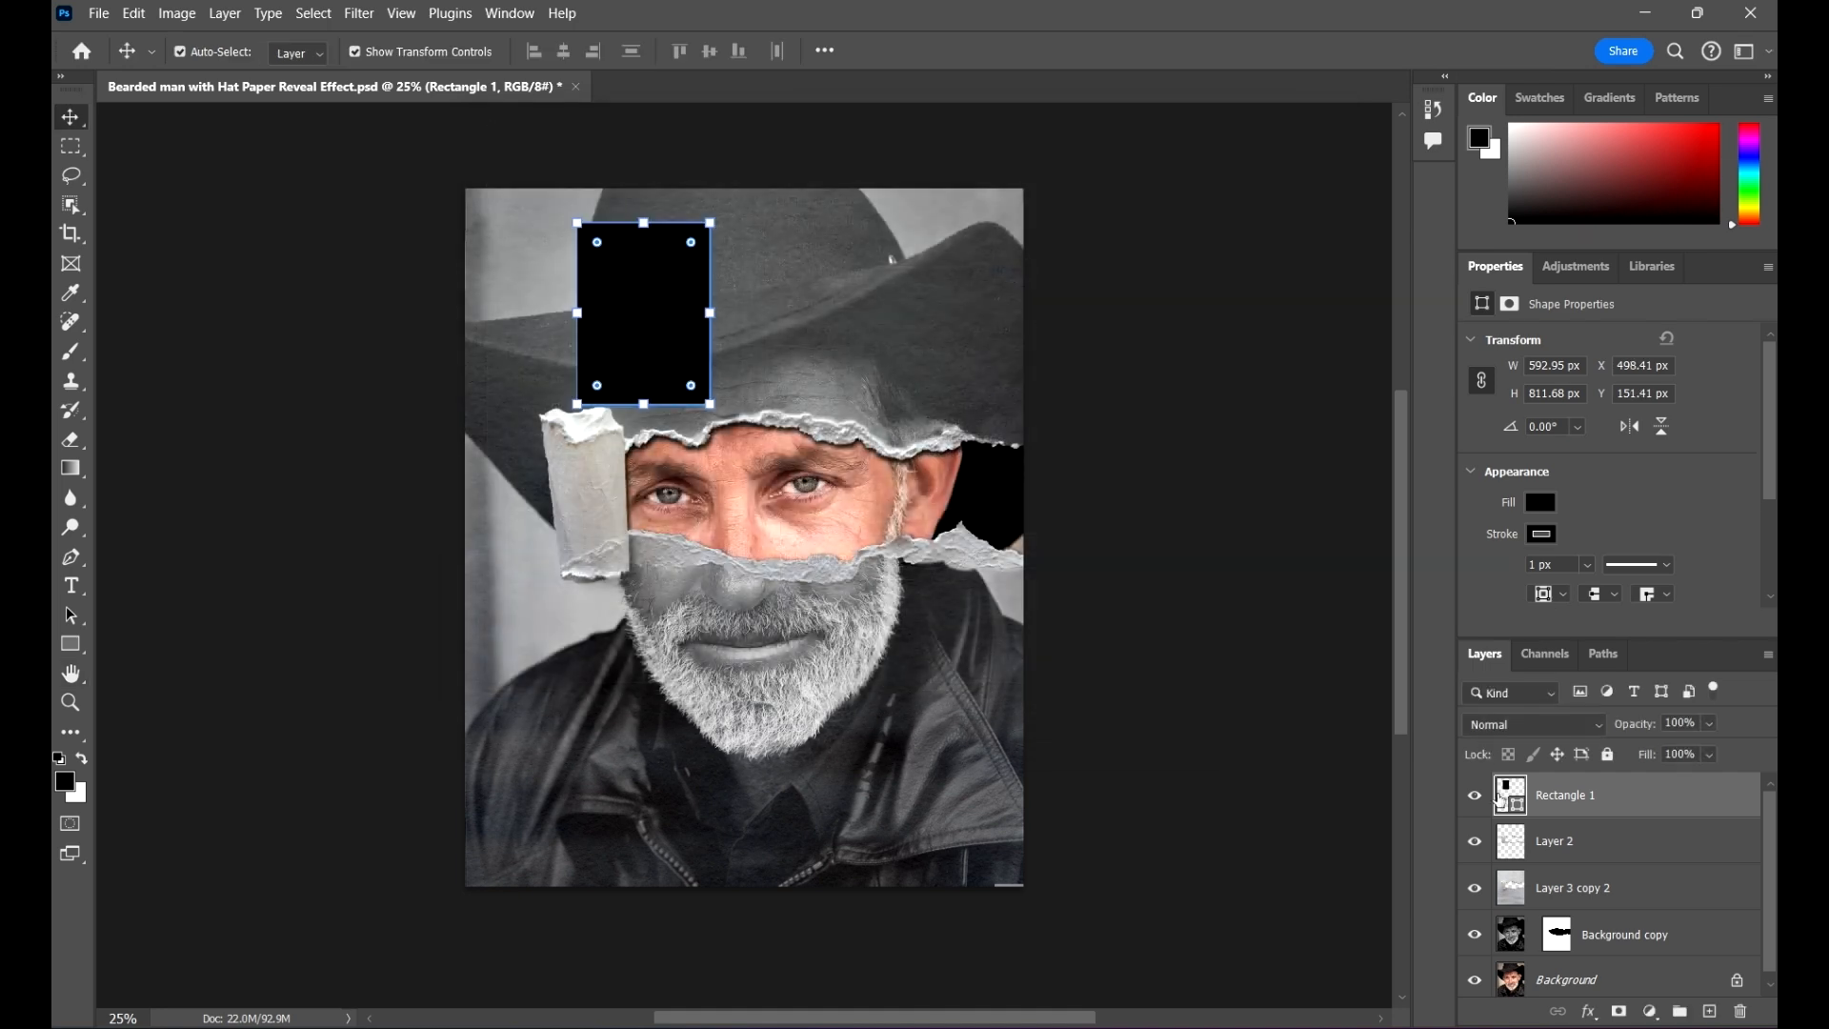
double_click(1519, 798)
left_click_drag(857, 381, 903, 226)
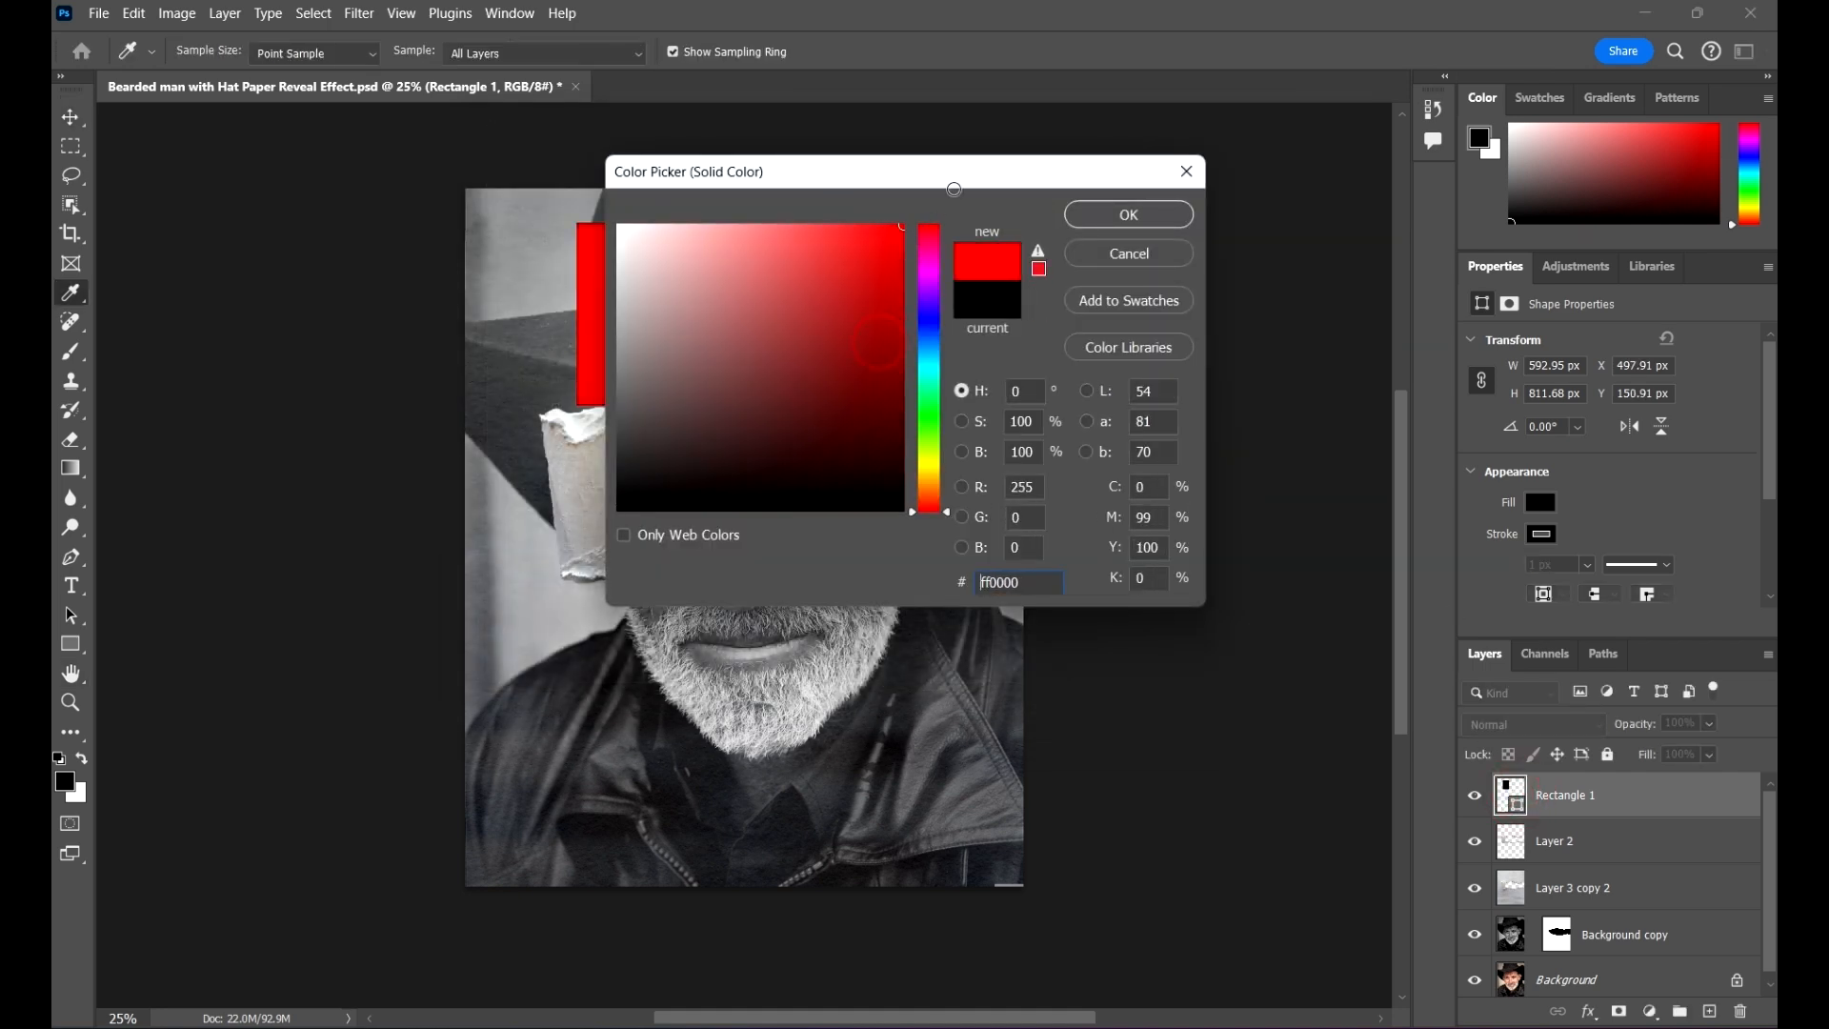
left_click(1161, 218)
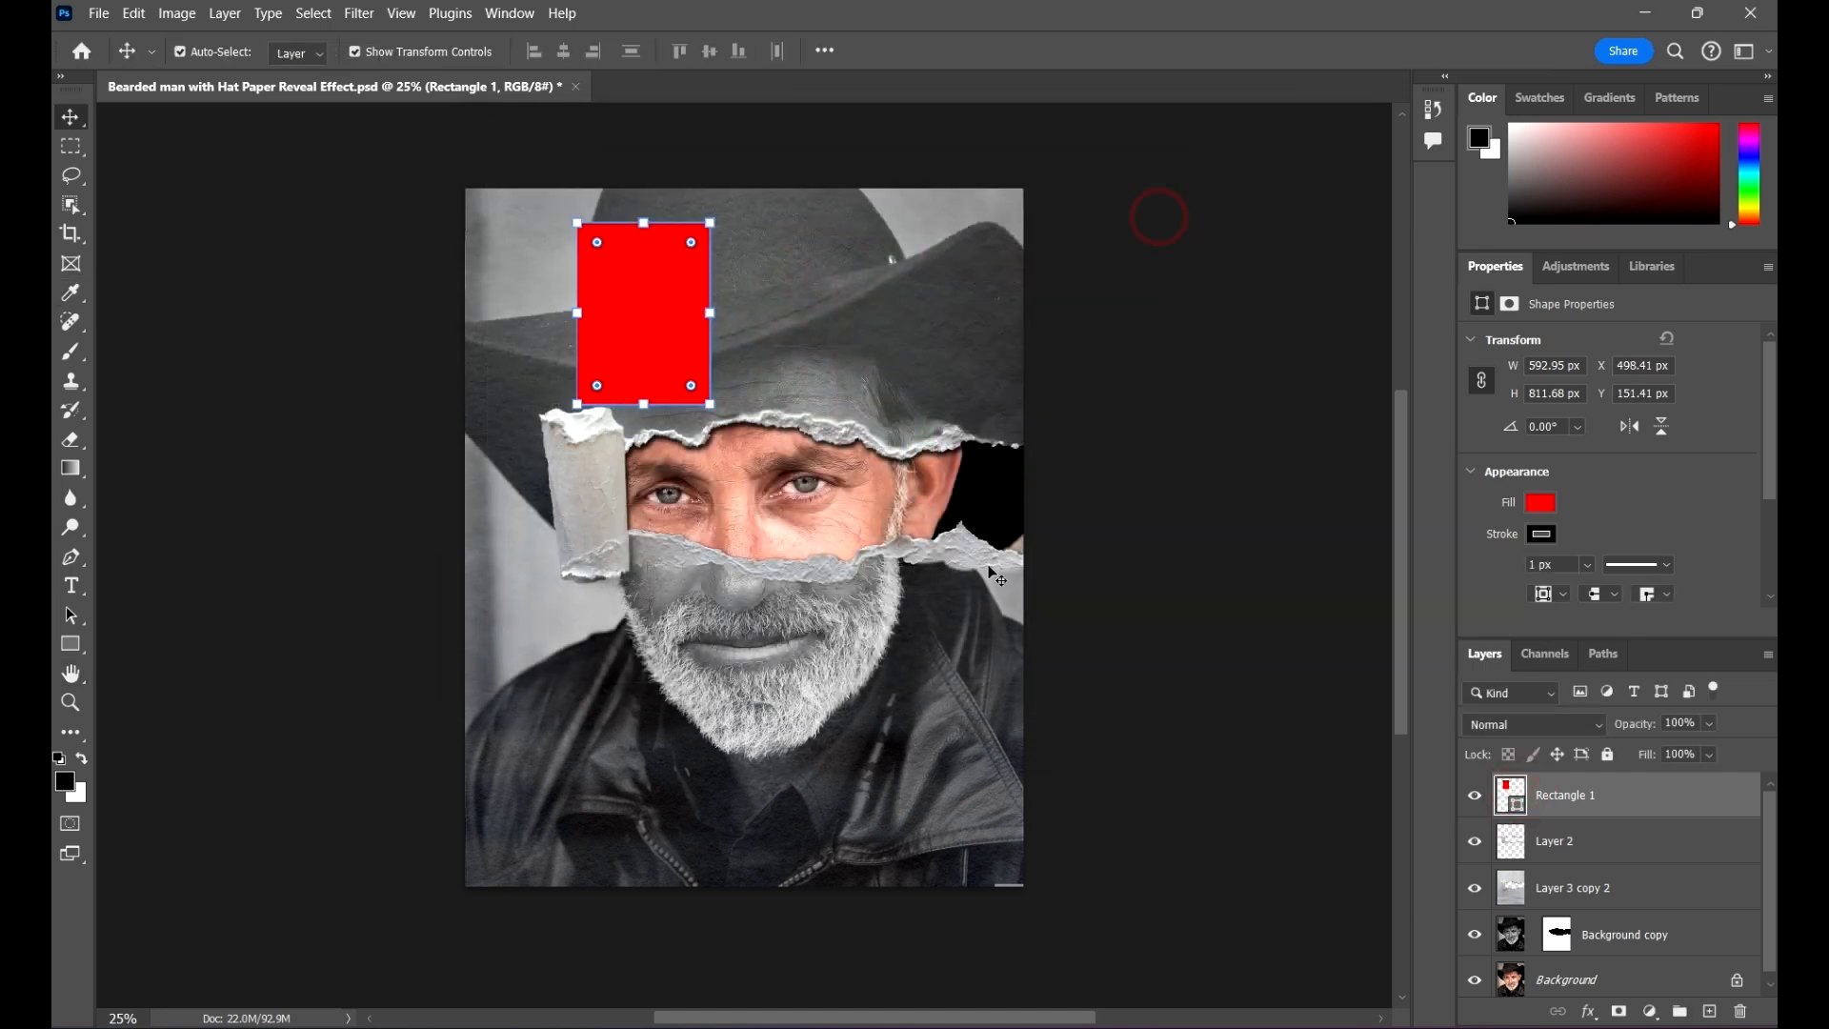
left_click(1225, 559)
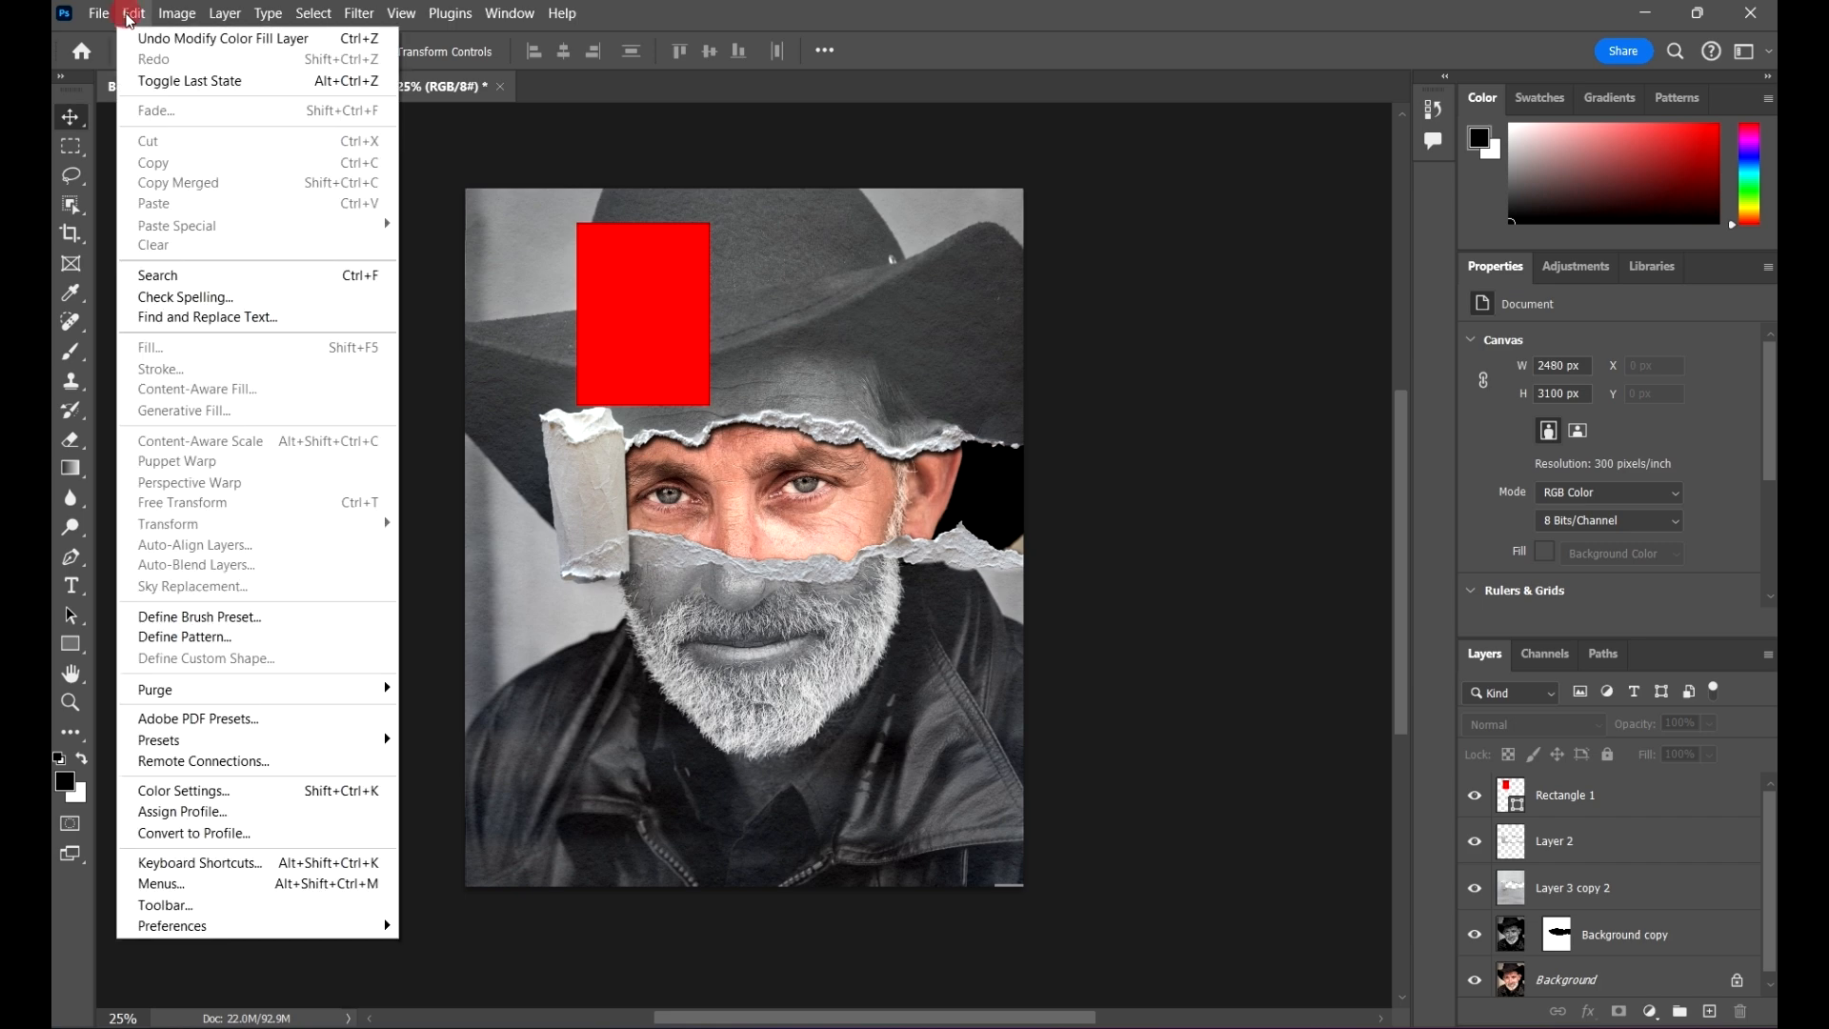
Step: Purge all stored data, including the histories, and accept that this cannot be undone
left_click(132, 14)
mouse_move(315, 687)
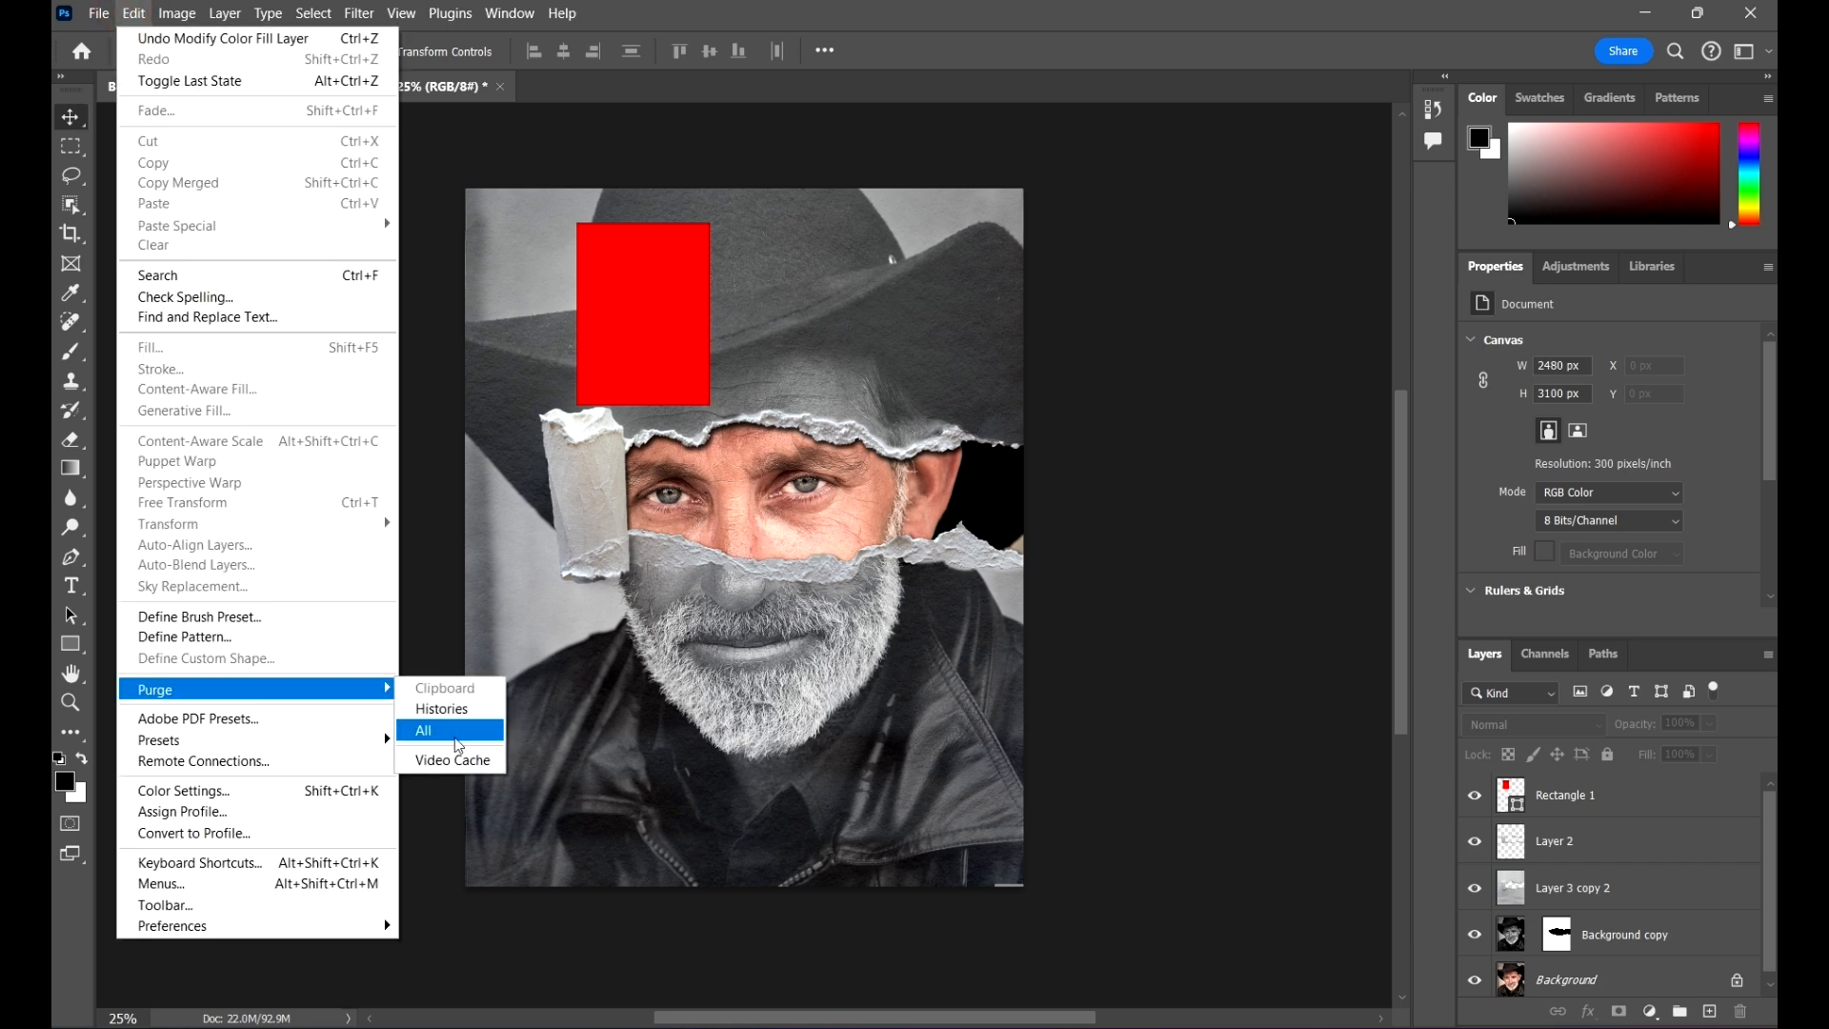
left_click(455, 733)
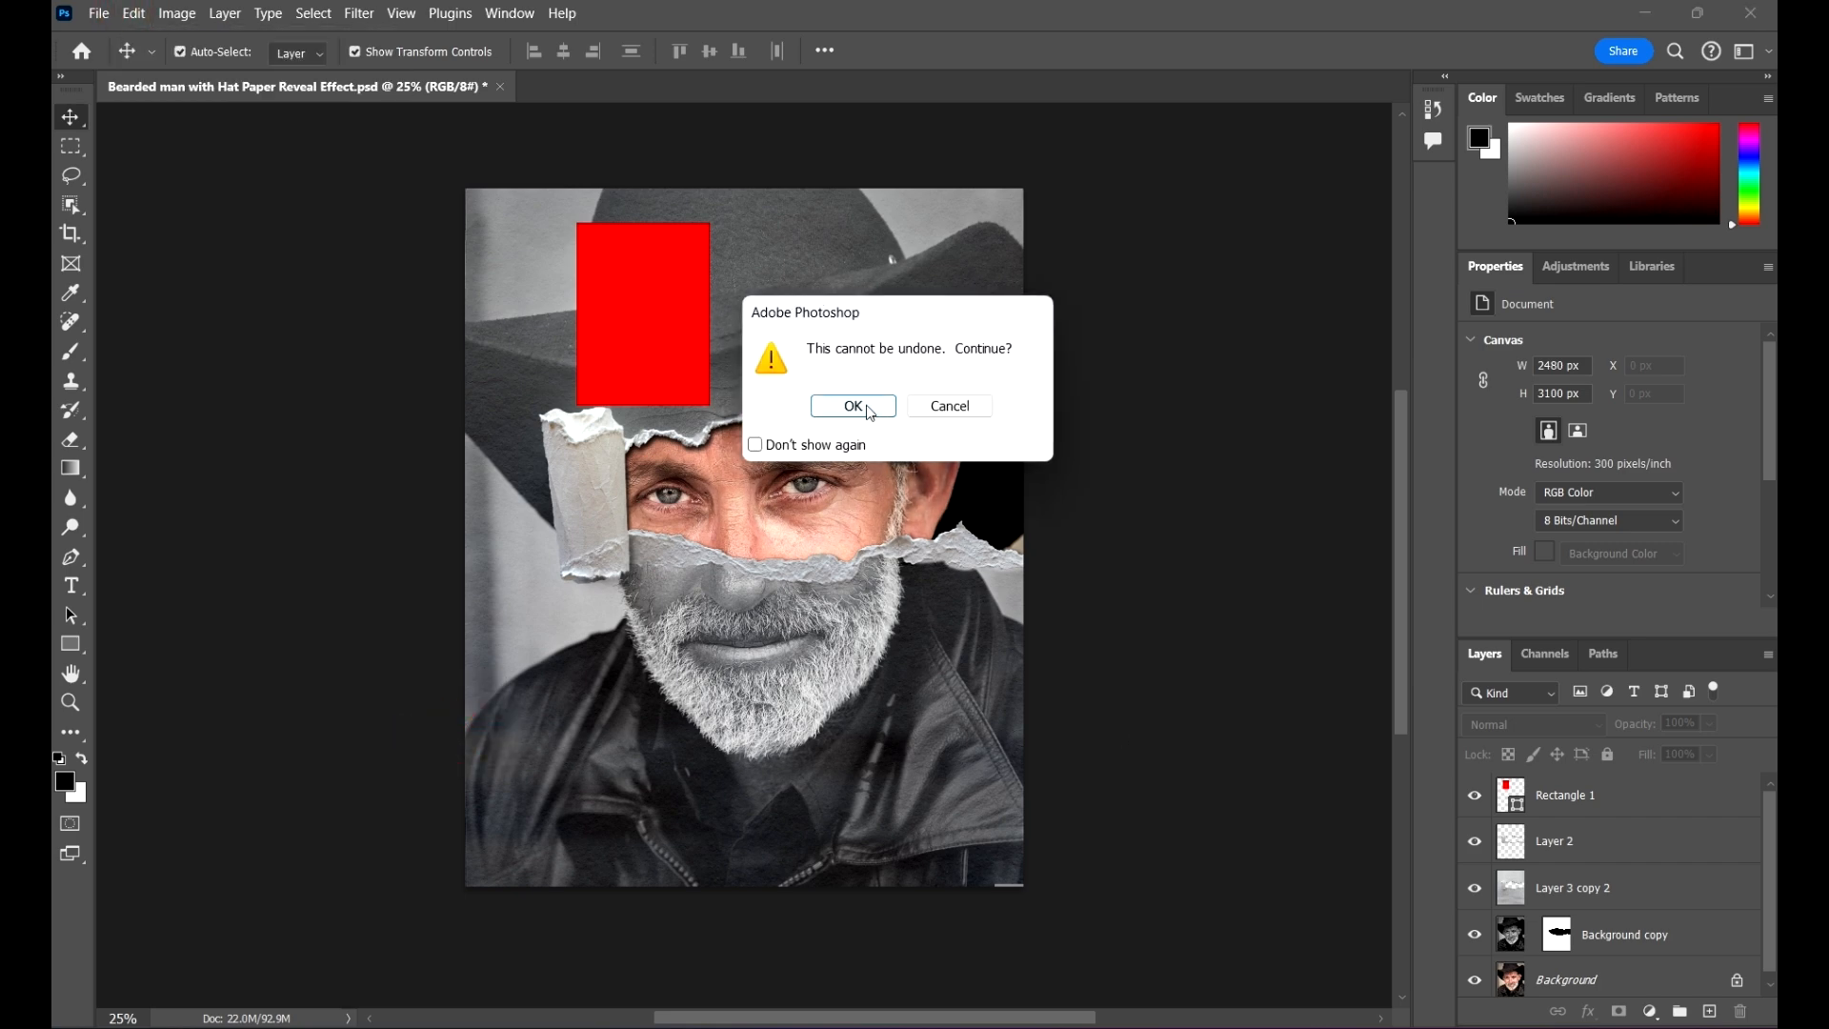
left_click(866, 405)
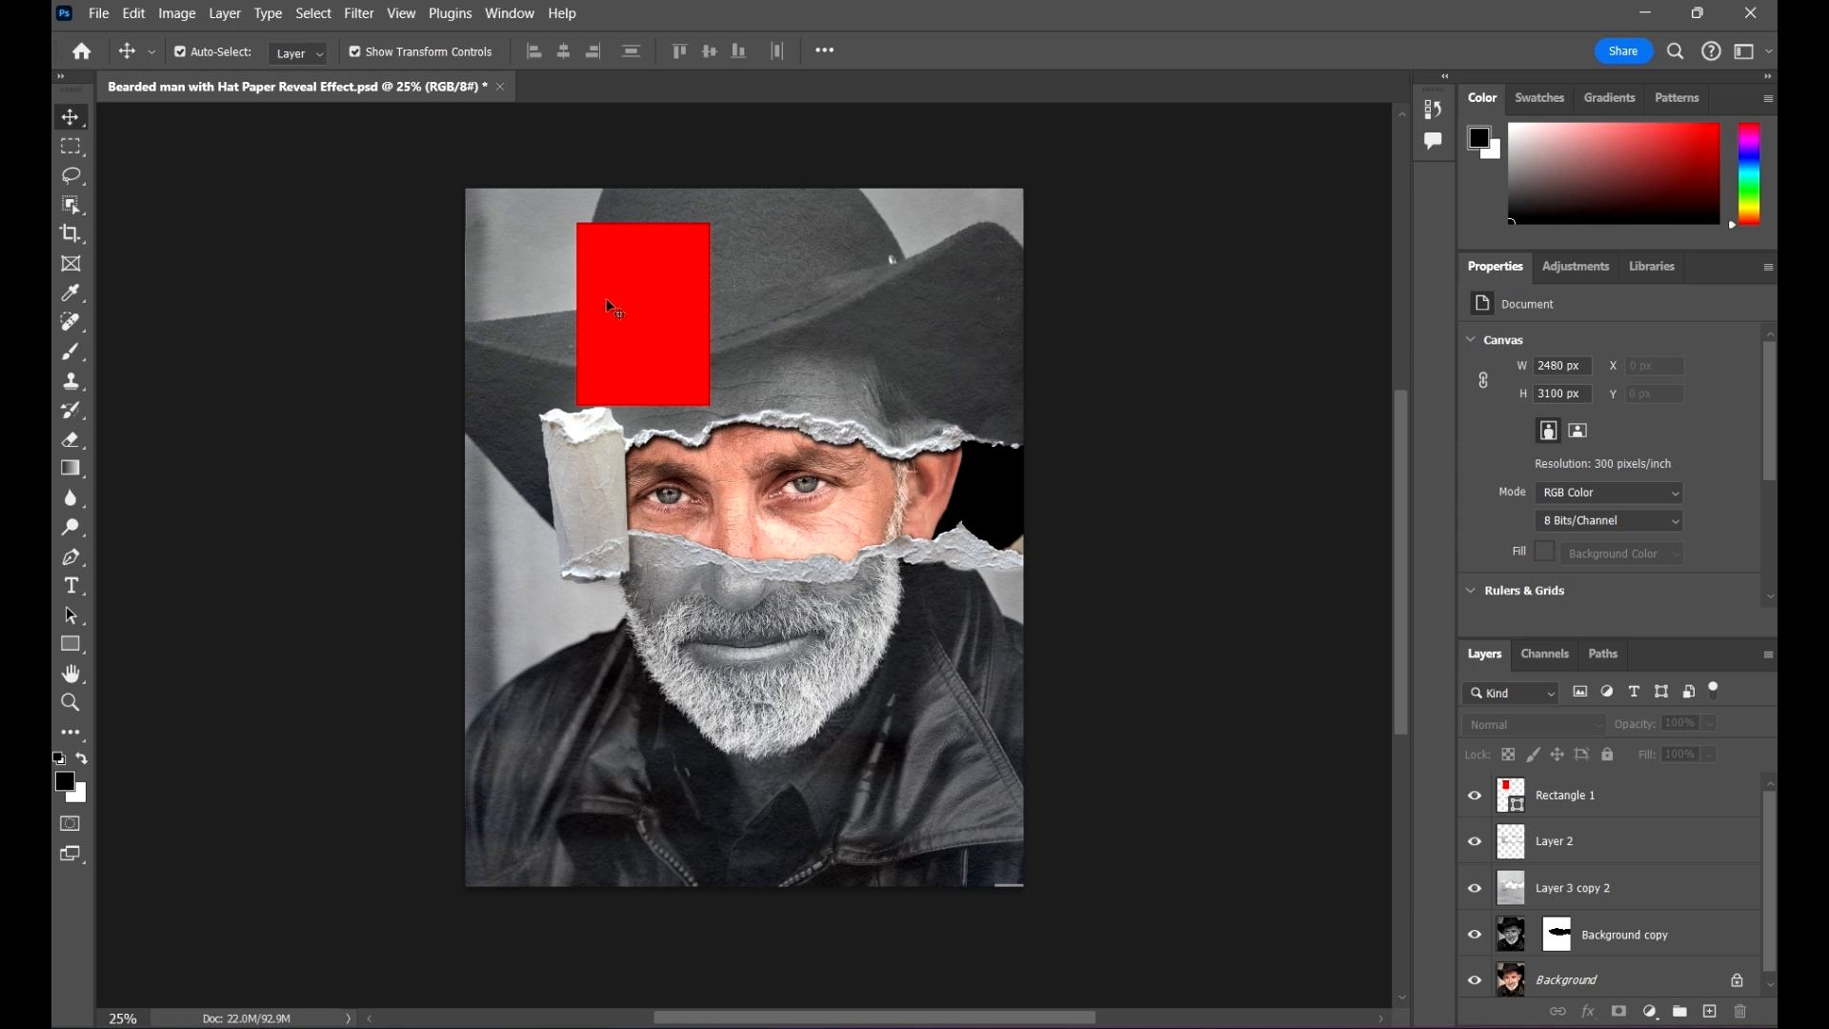
Step: Try to undo the last changes, select the red rectangle and check whether the undo commands are available
key("ctrl+z")
key("ctrl+z")
left_click(632, 343)
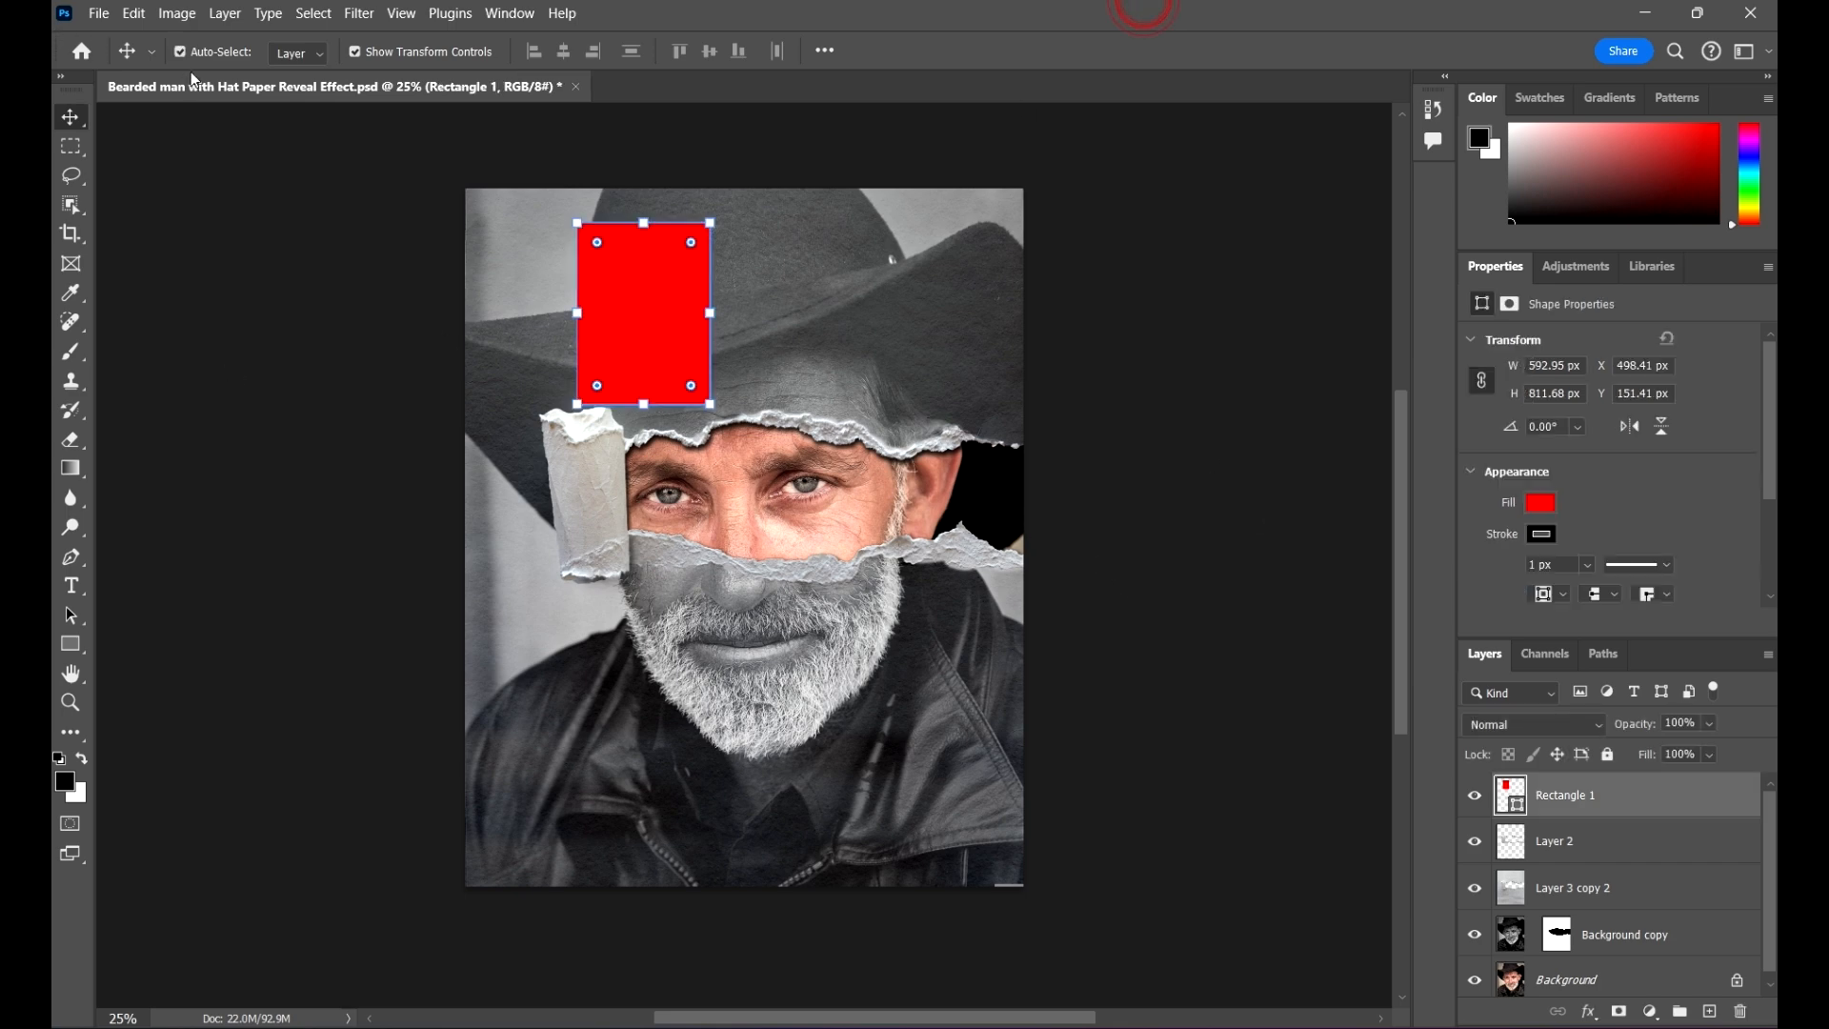
left_click(133, 12)
left_click(155, 11)
left_click(147, 13)
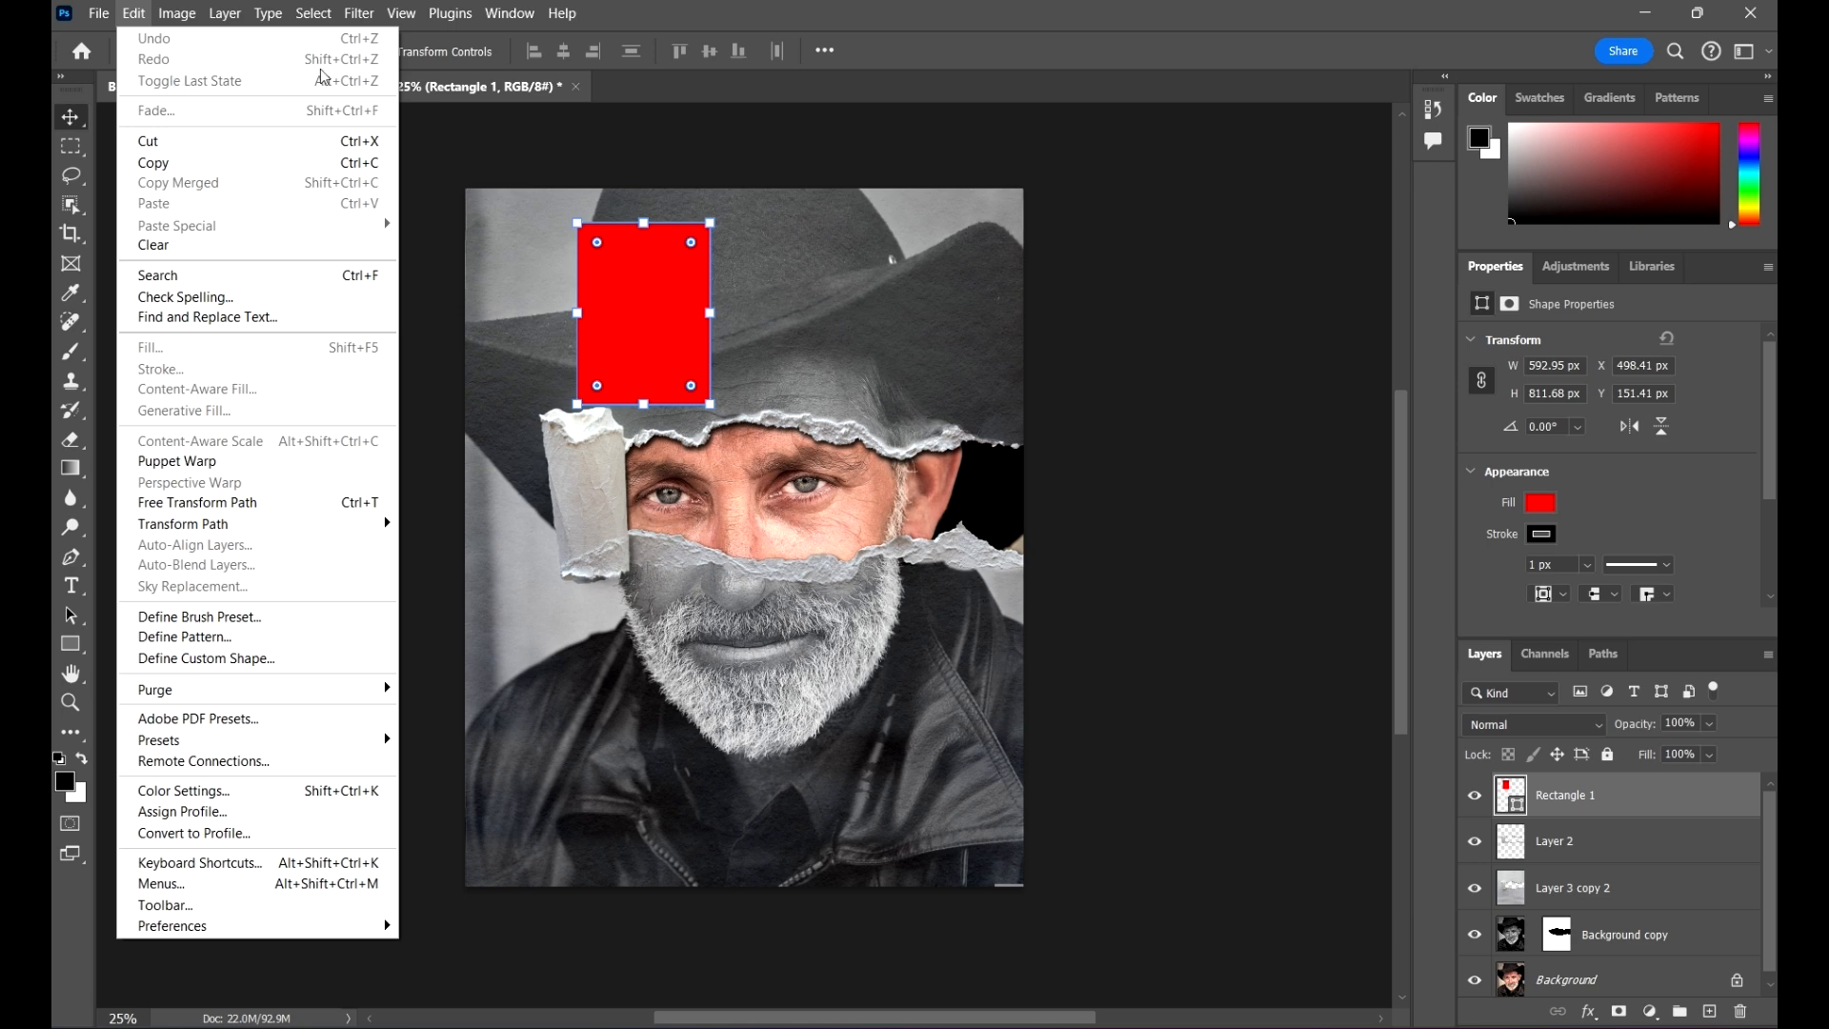
left_click(1054, 9)
Step: Move the red rectangle over the face to about X 1302 px, Y 792 px, and undo the move
left_click_drag(677, 318, 801, 481)
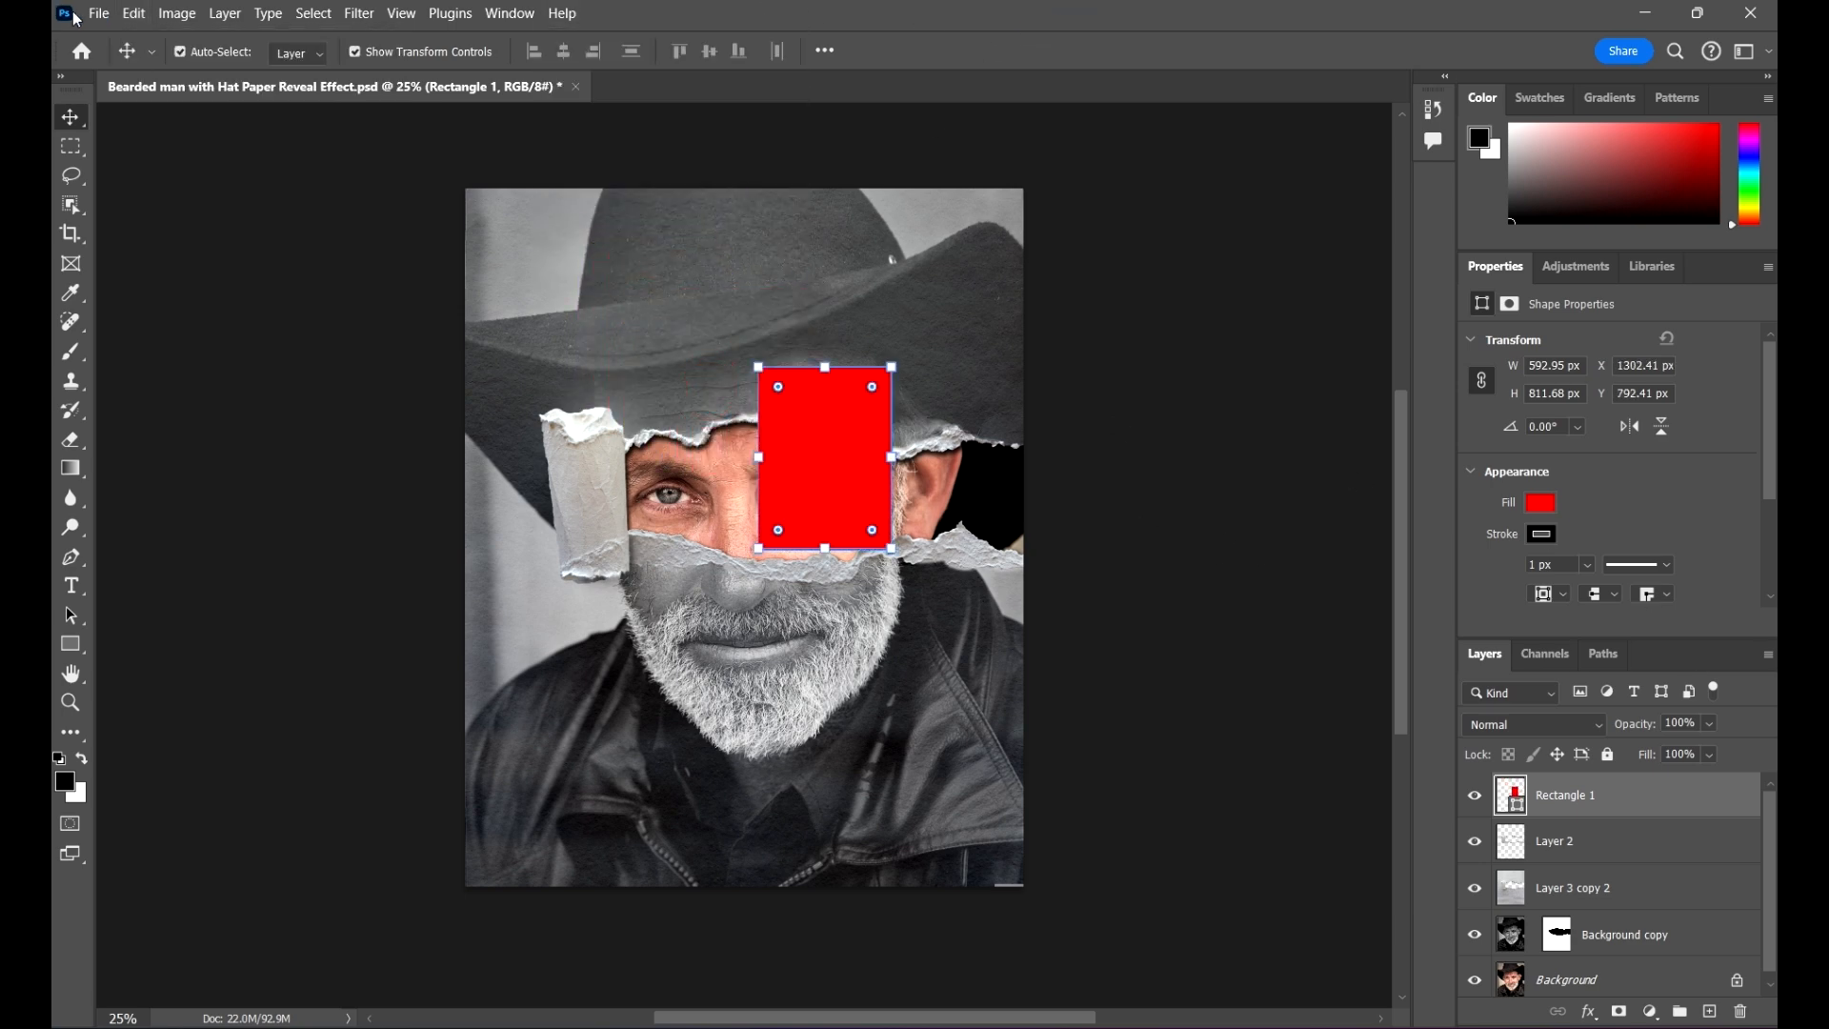
left_click(133, 18)
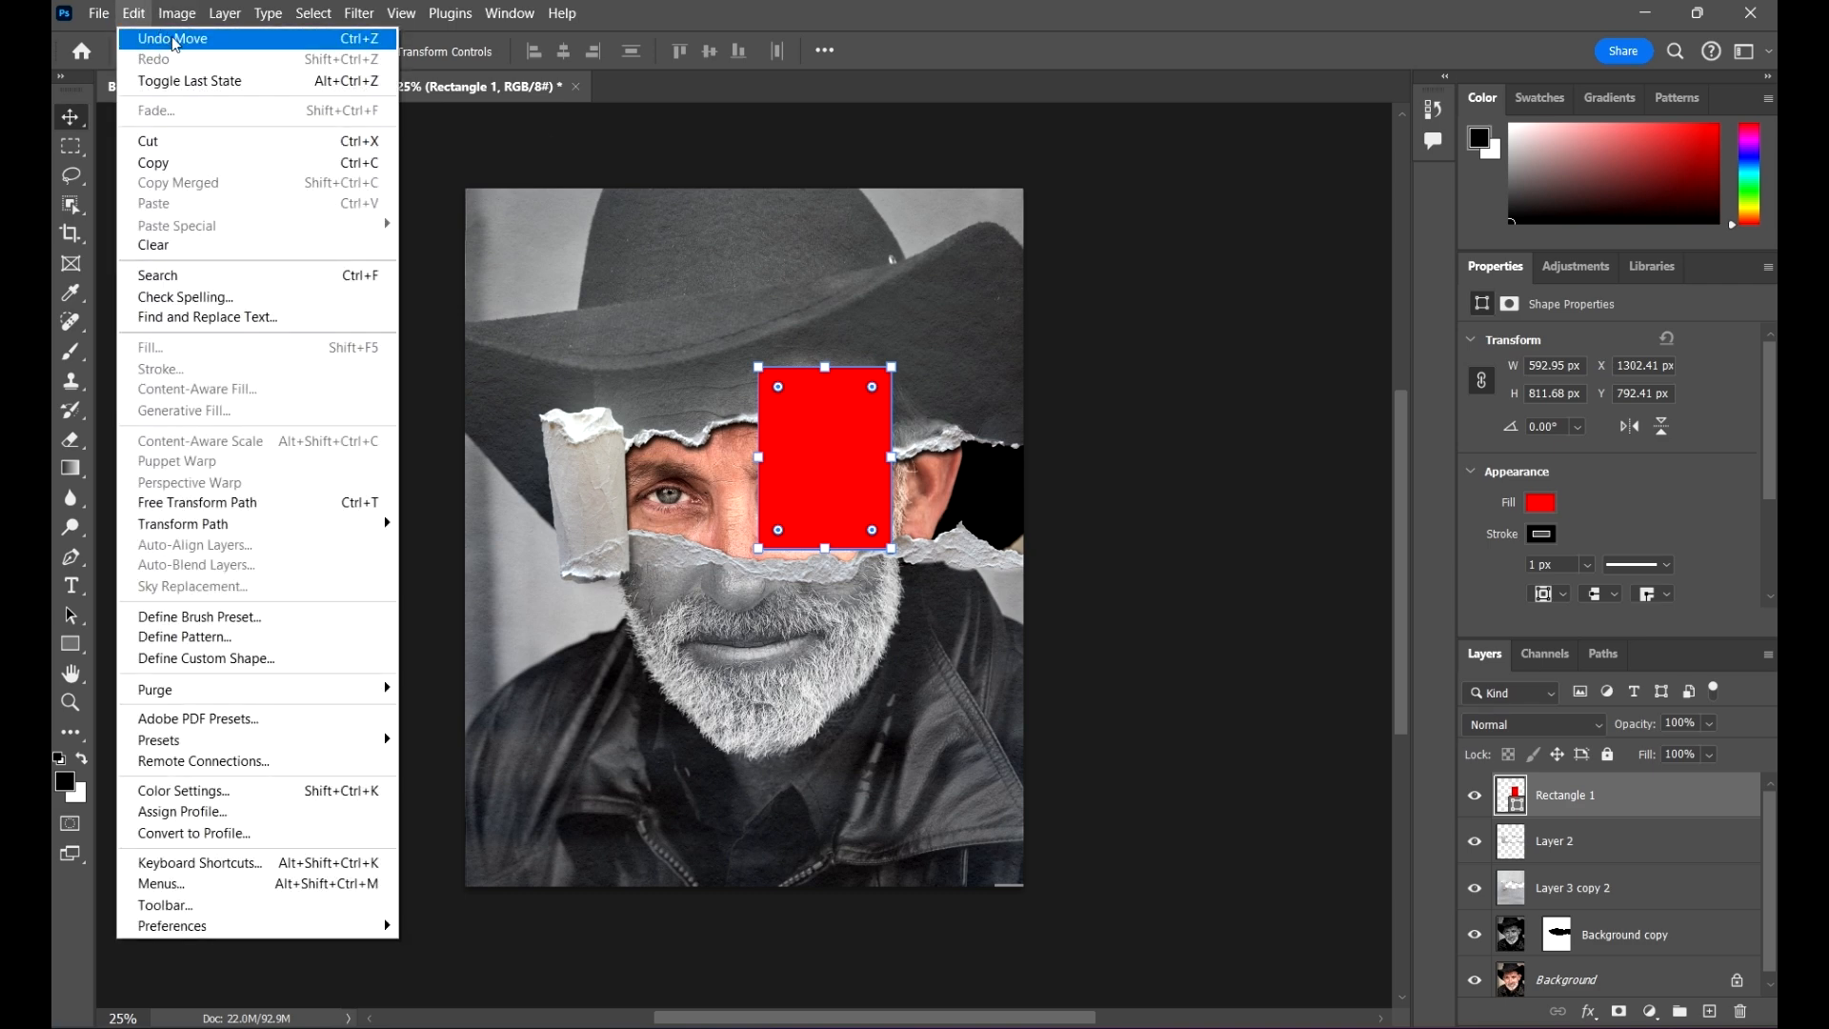
left_click(266, 40)
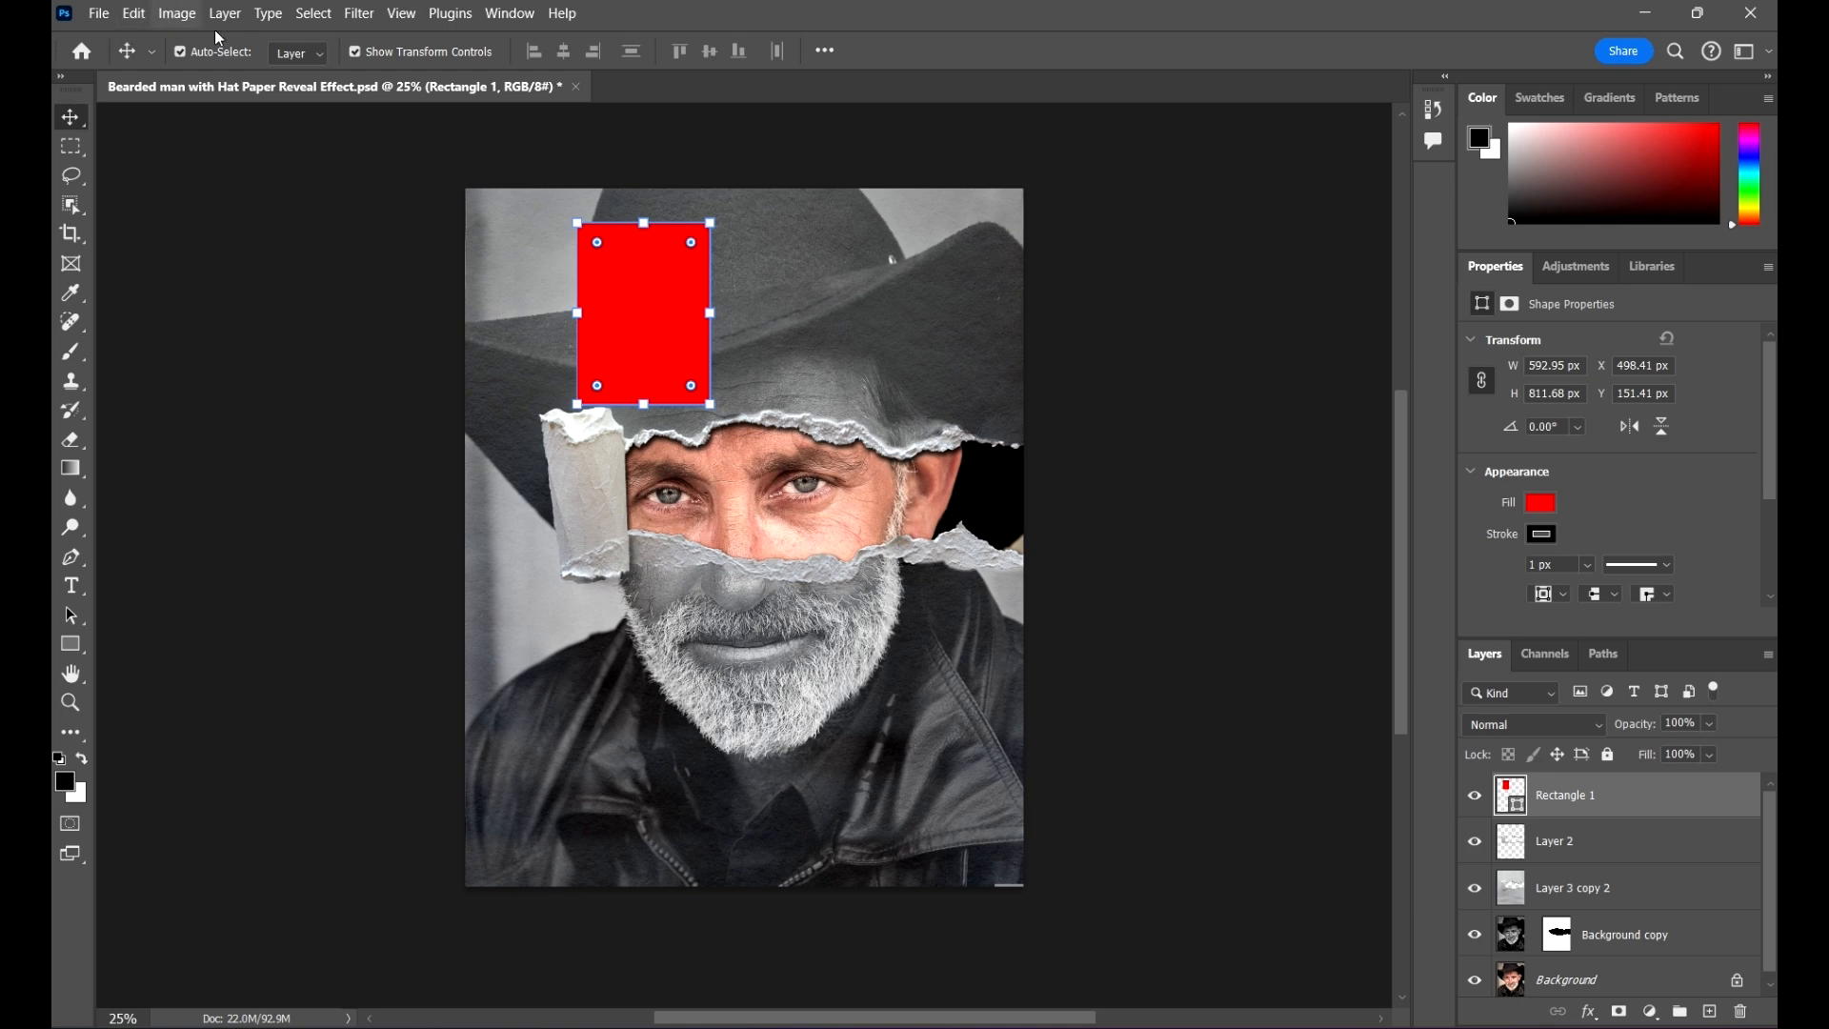
Step: Purge all stored data again and check whether the undo and redo commands are available
left_click(144, 15)
left_click(143, 15)
left_click(143, 16)
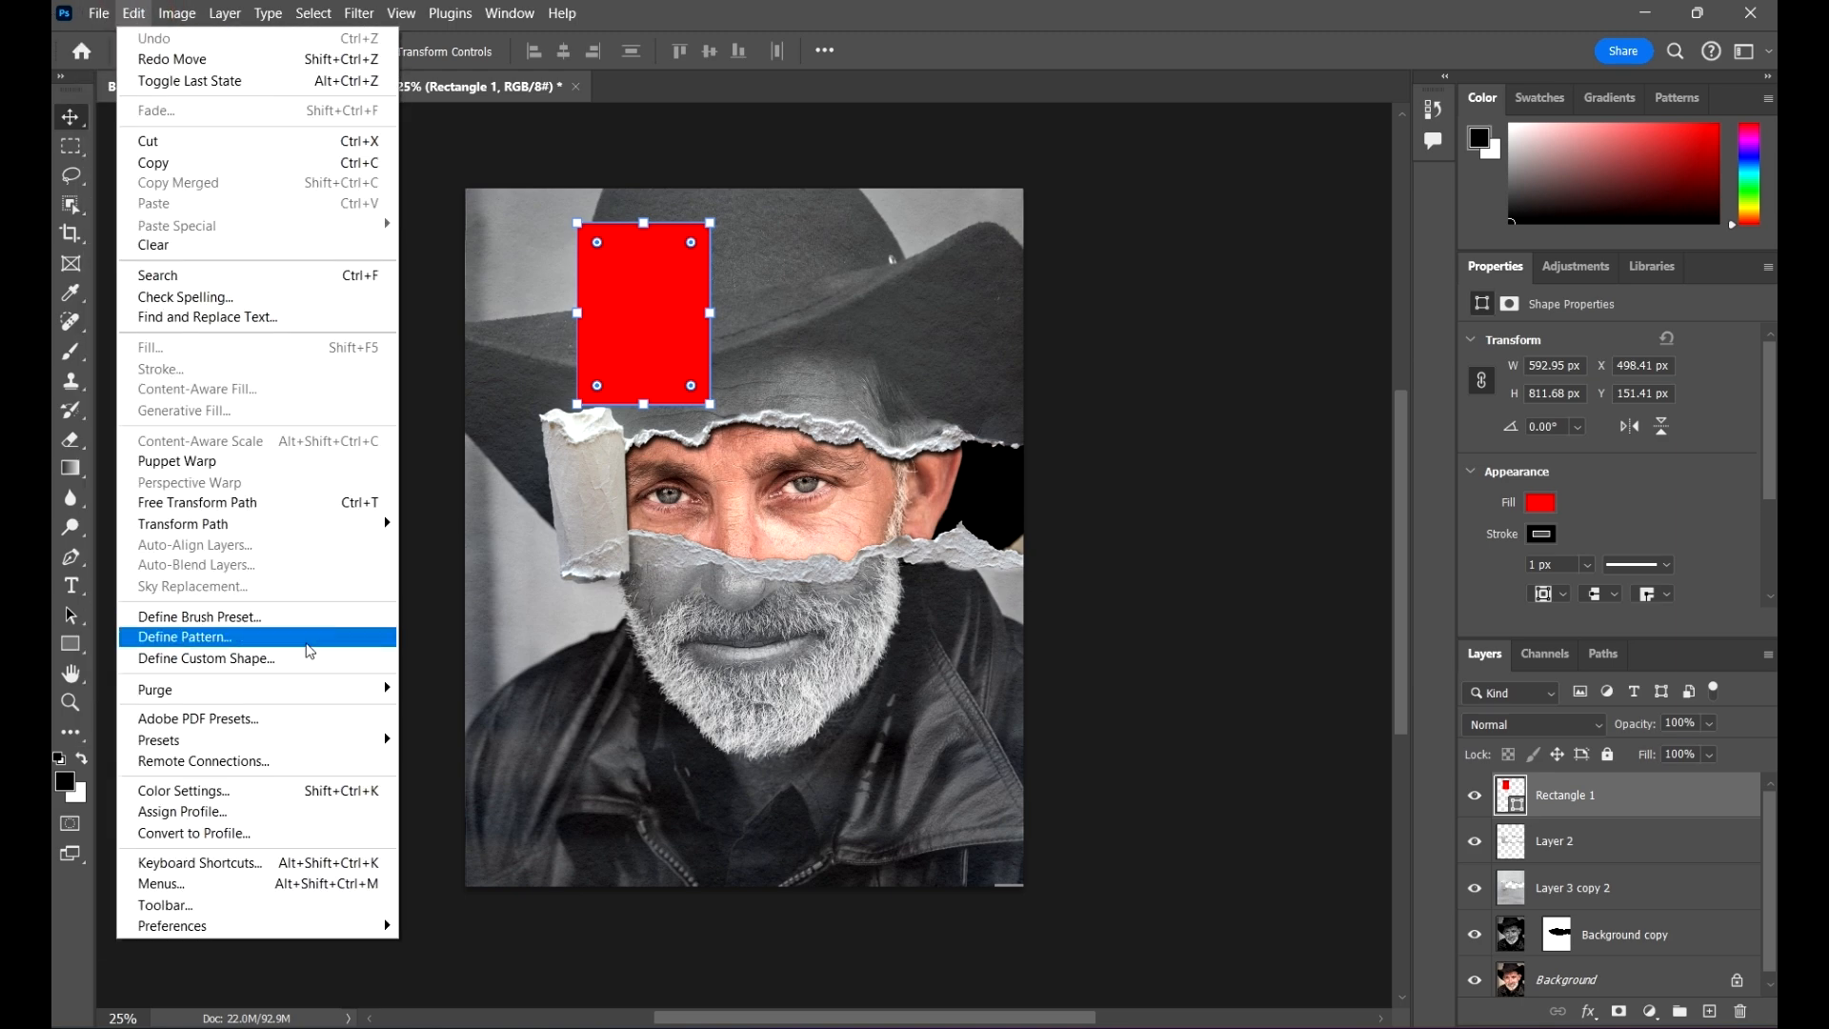
left_click(308, 688)
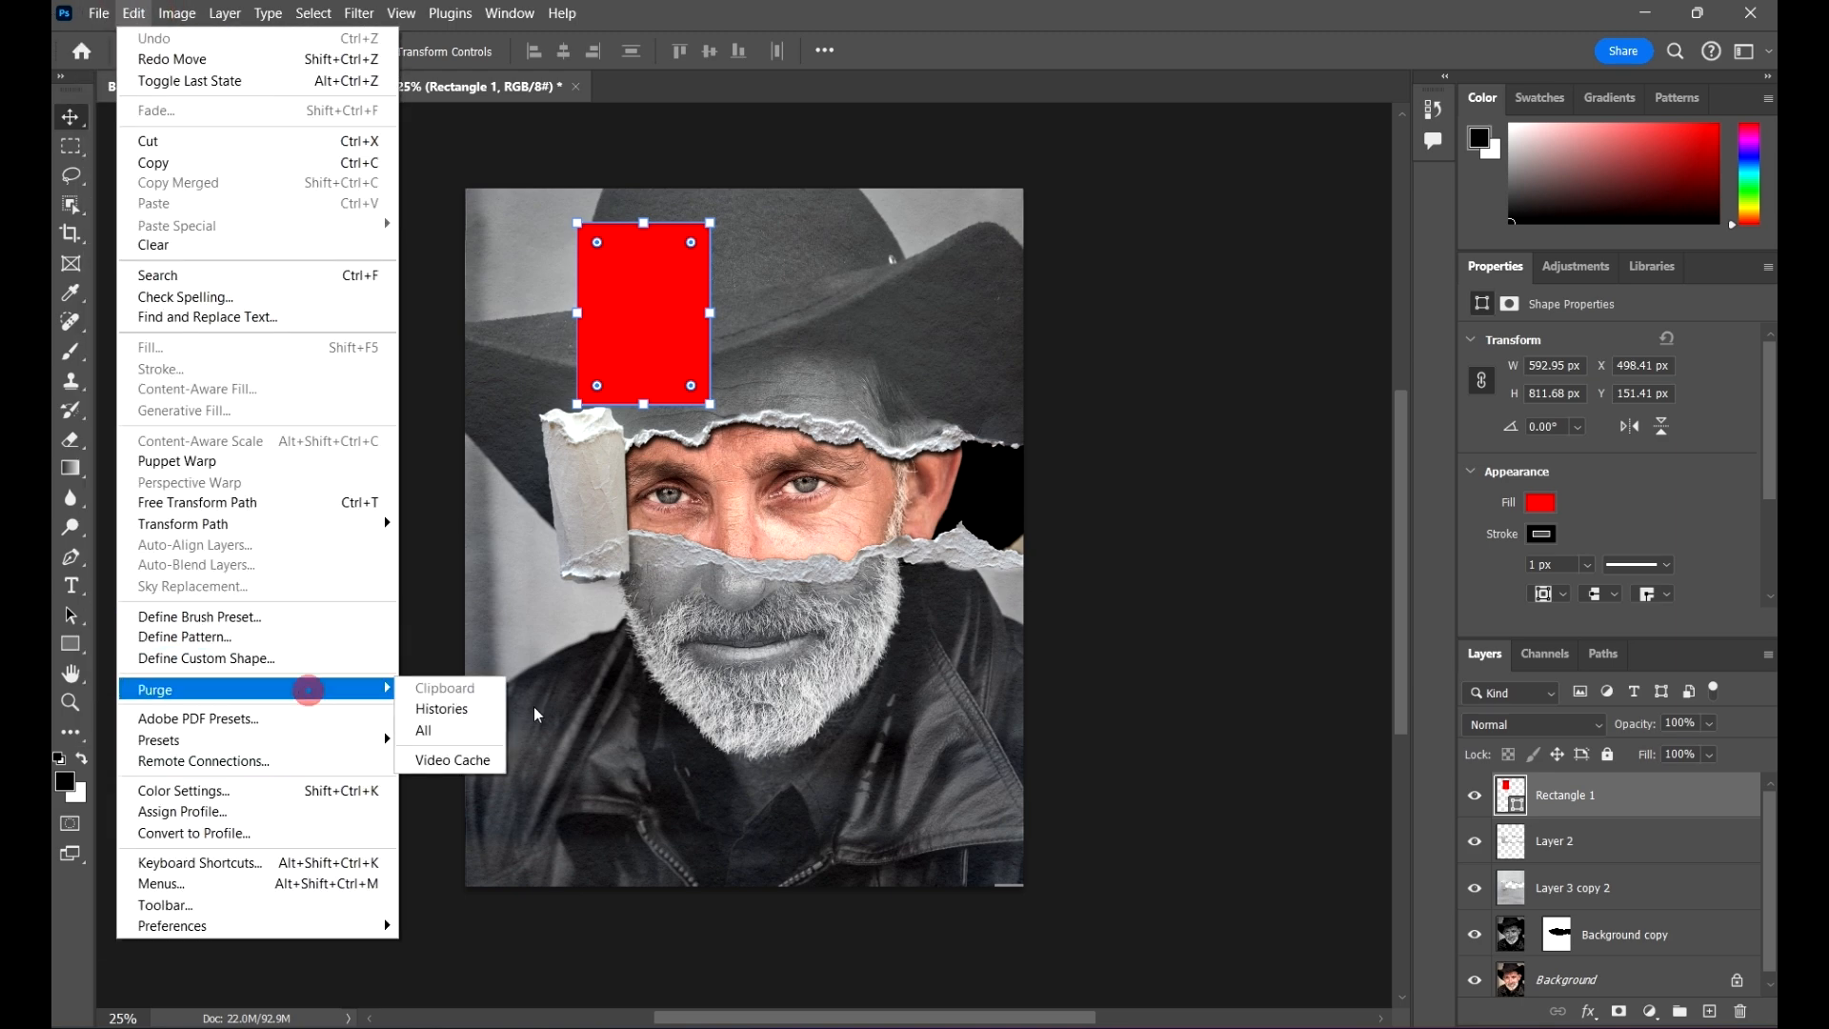
left_click(430, 731)
left_click(851, 406)
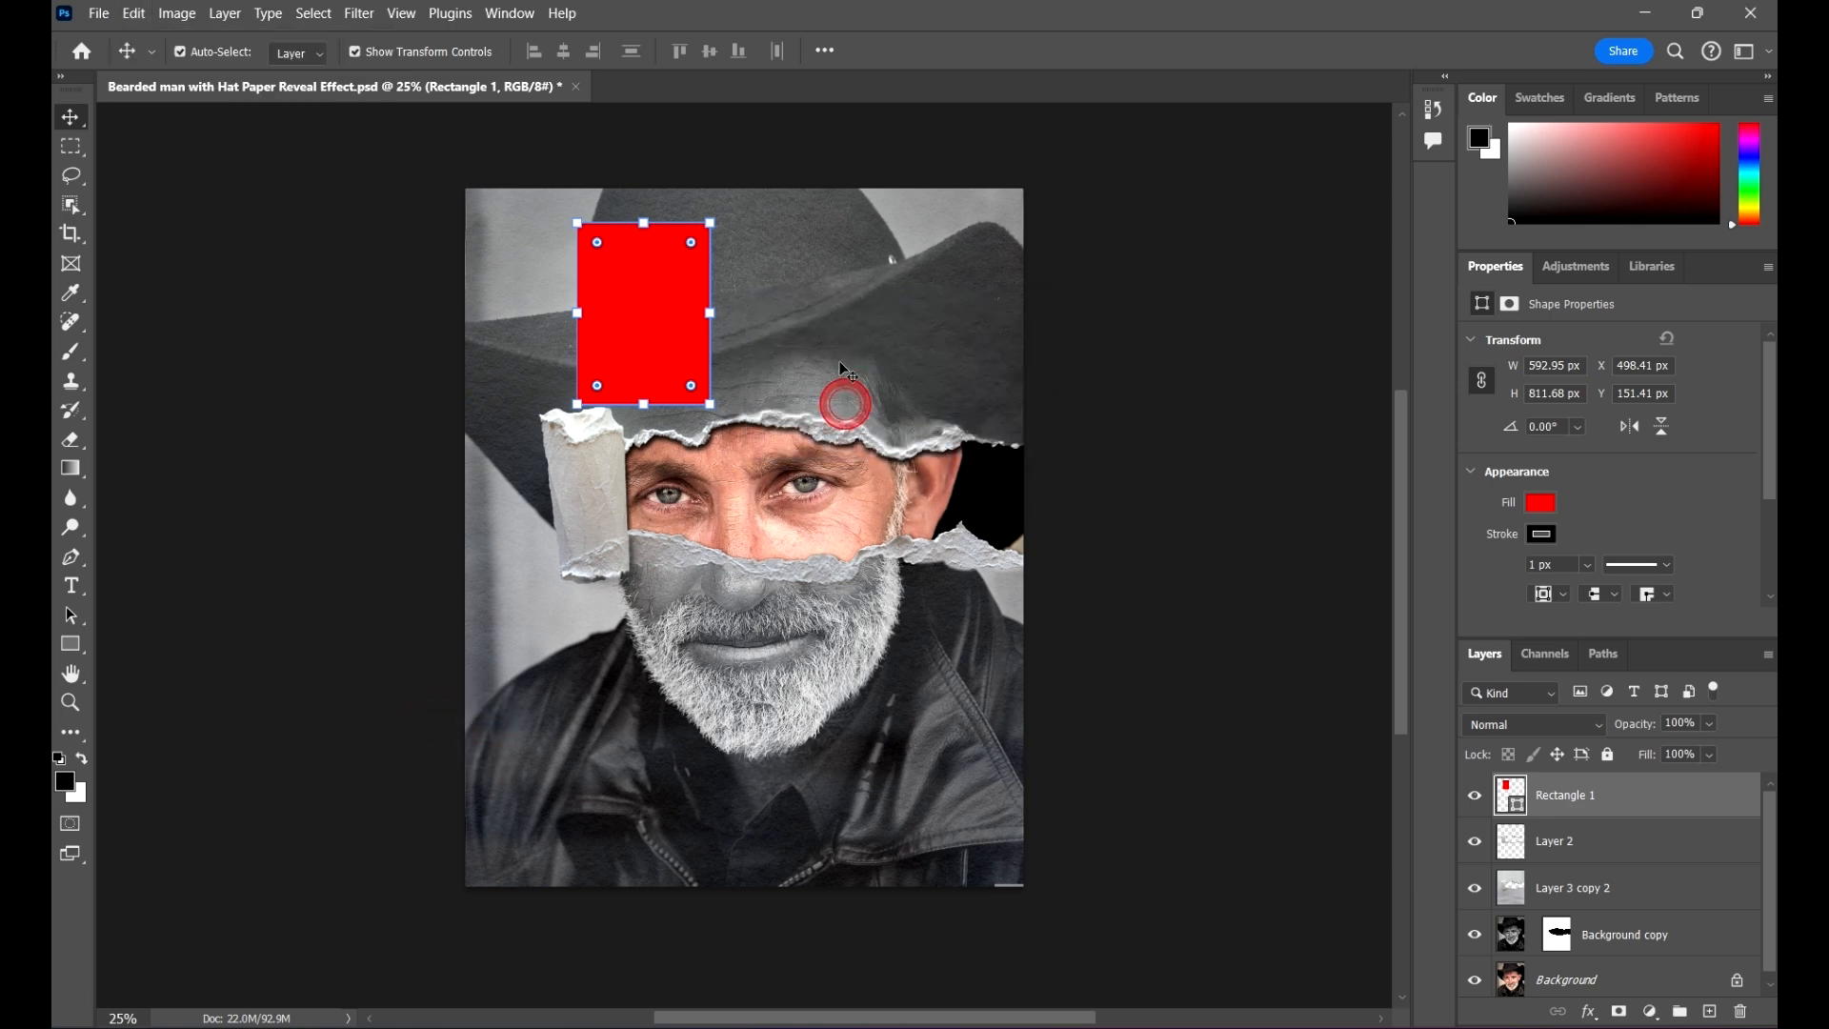
left_click(133, 14)
mouse_move(176, 13)
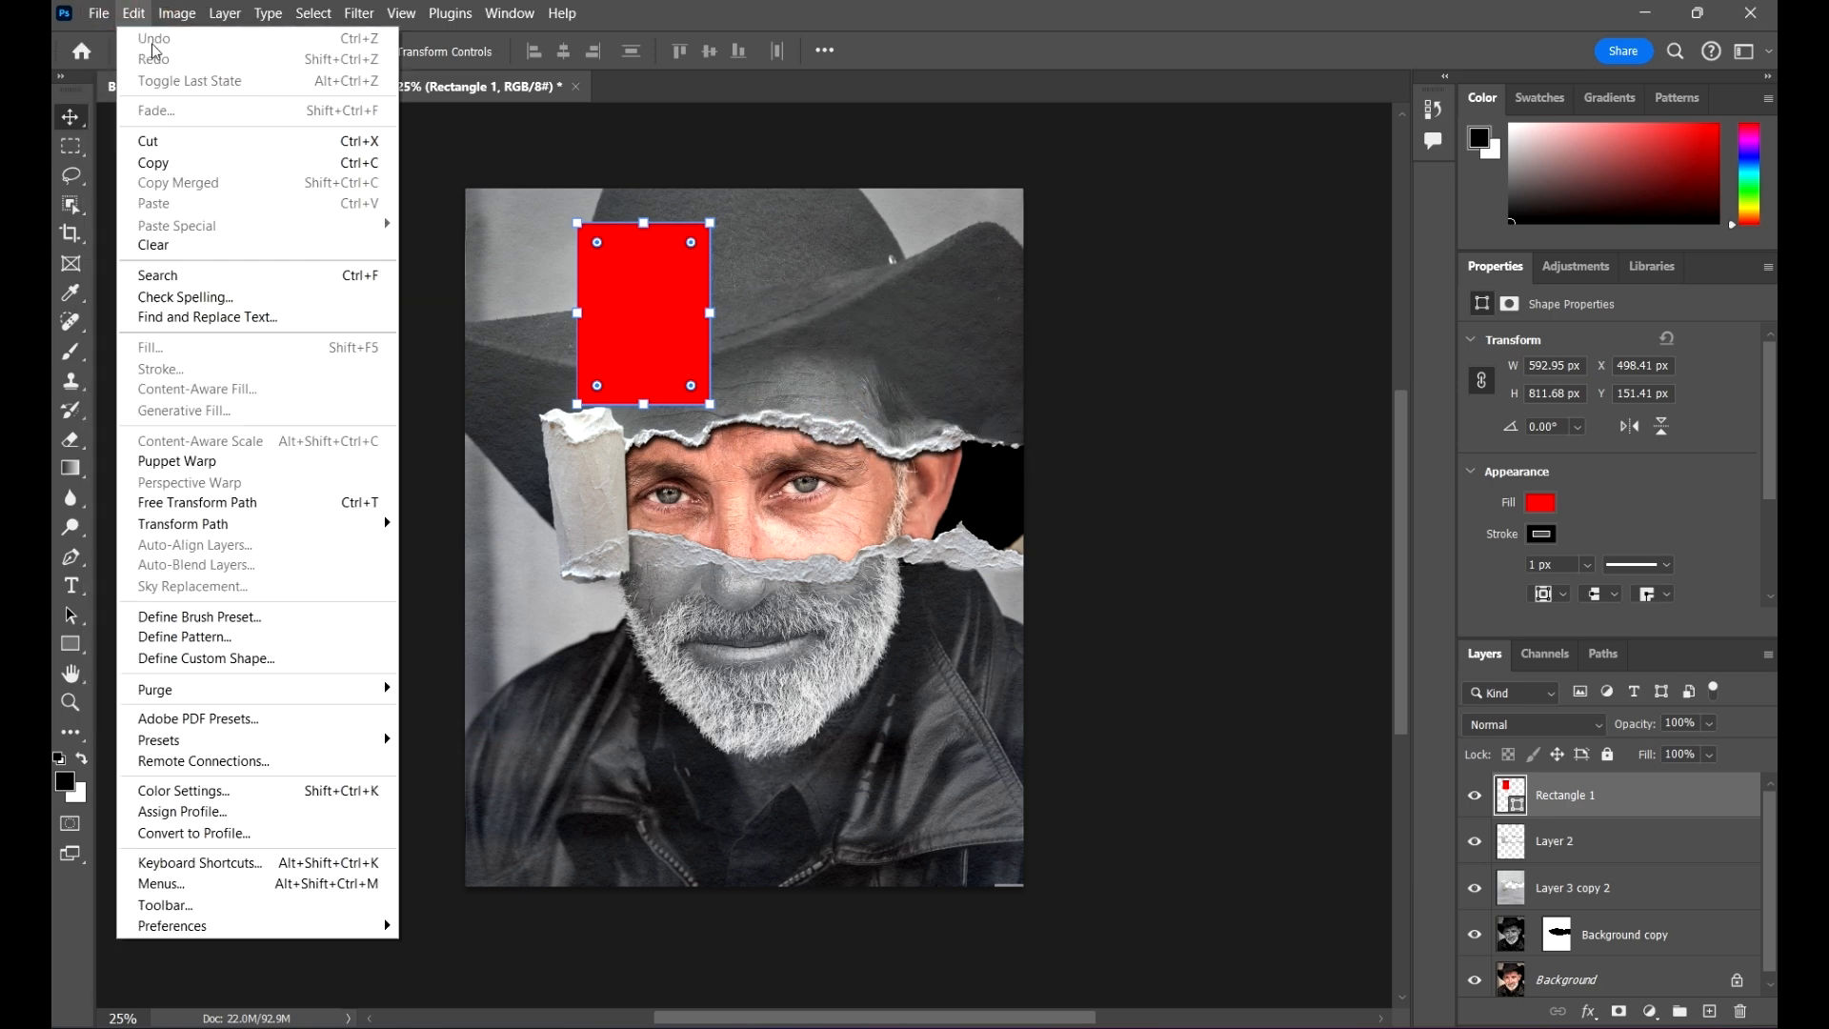
left_click(1002, 13)
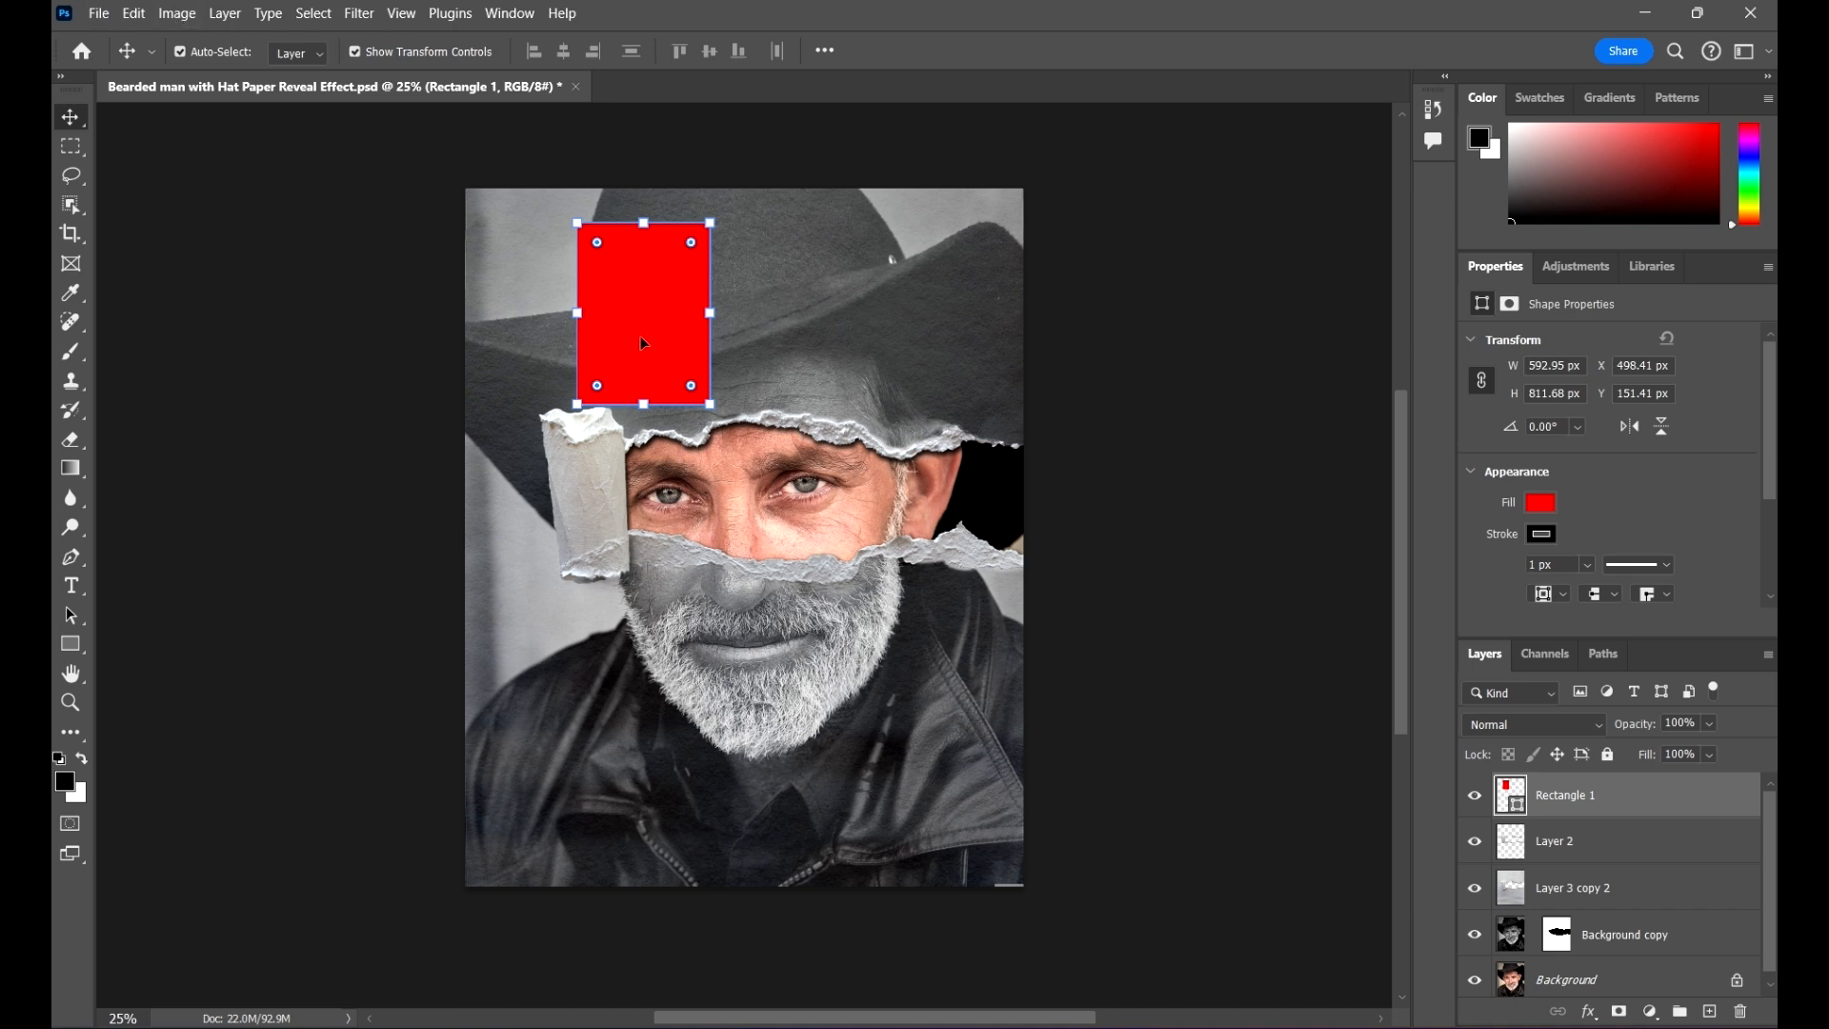
Step: Move the red rectangle to the middle of the face, delete it, and leave no layer selected
left_click_drag(640, 332, 733, 463)
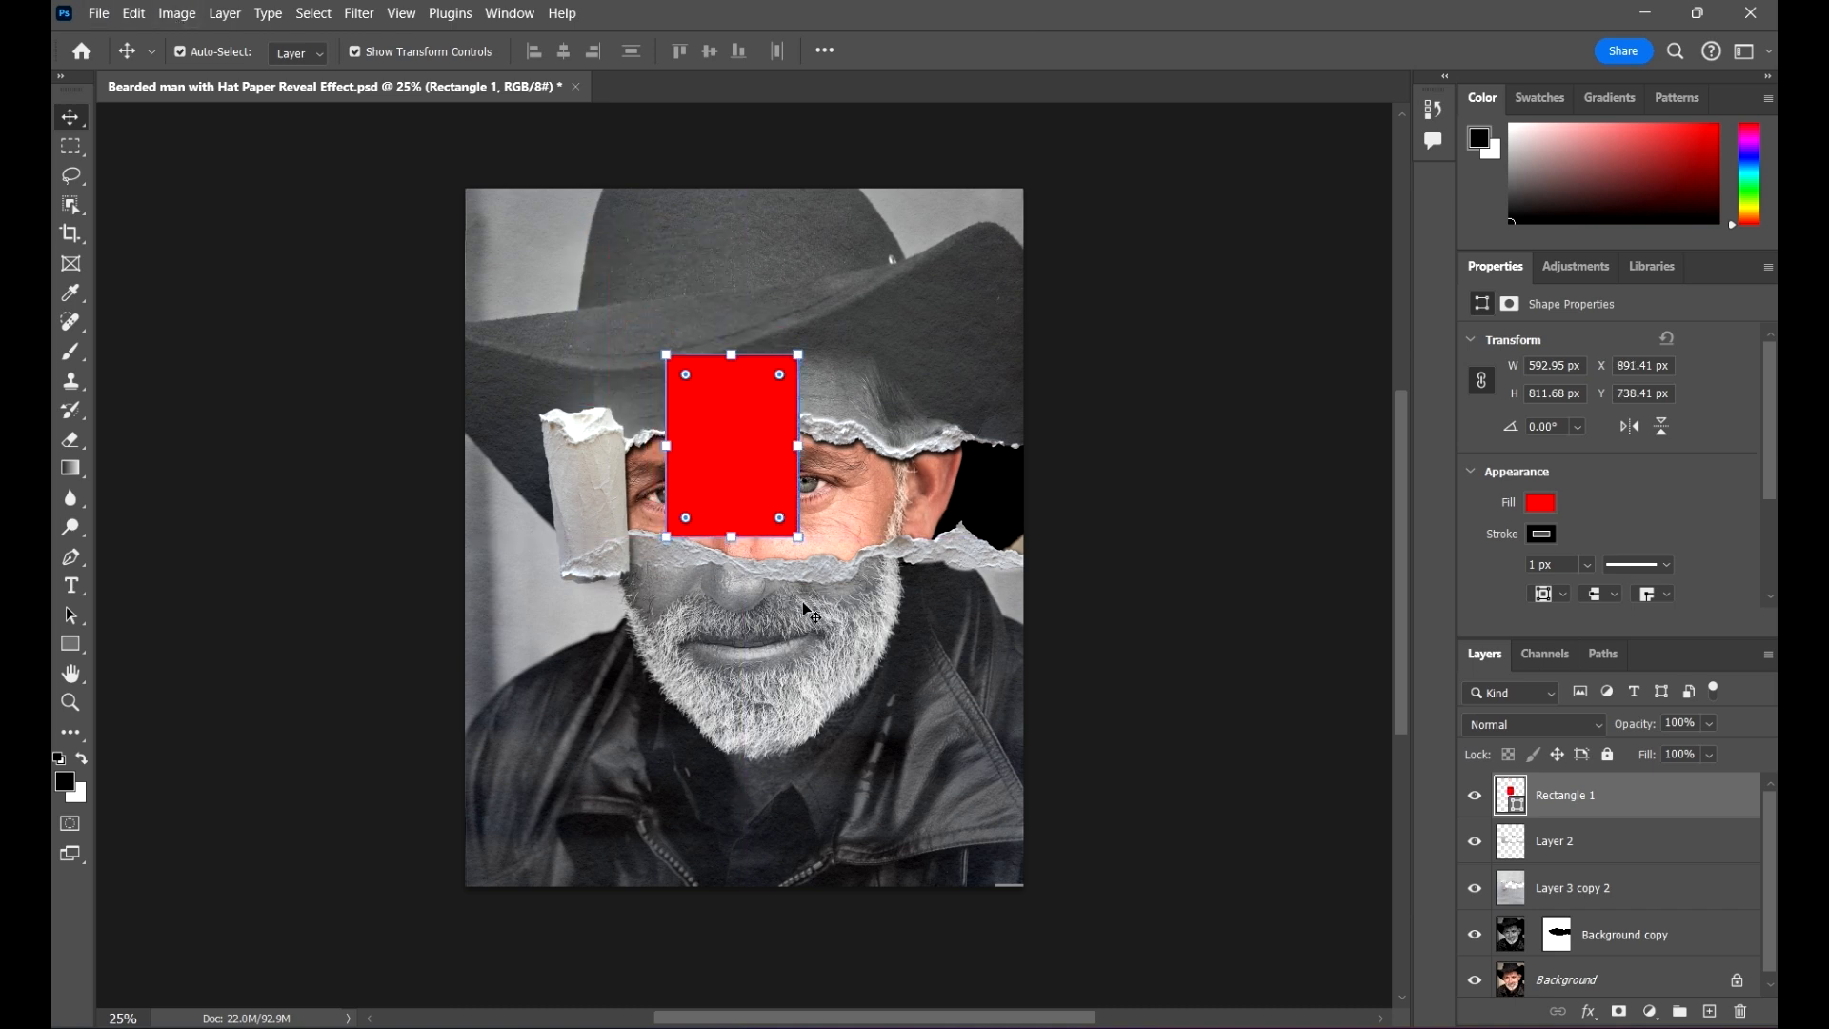
key("Delete")
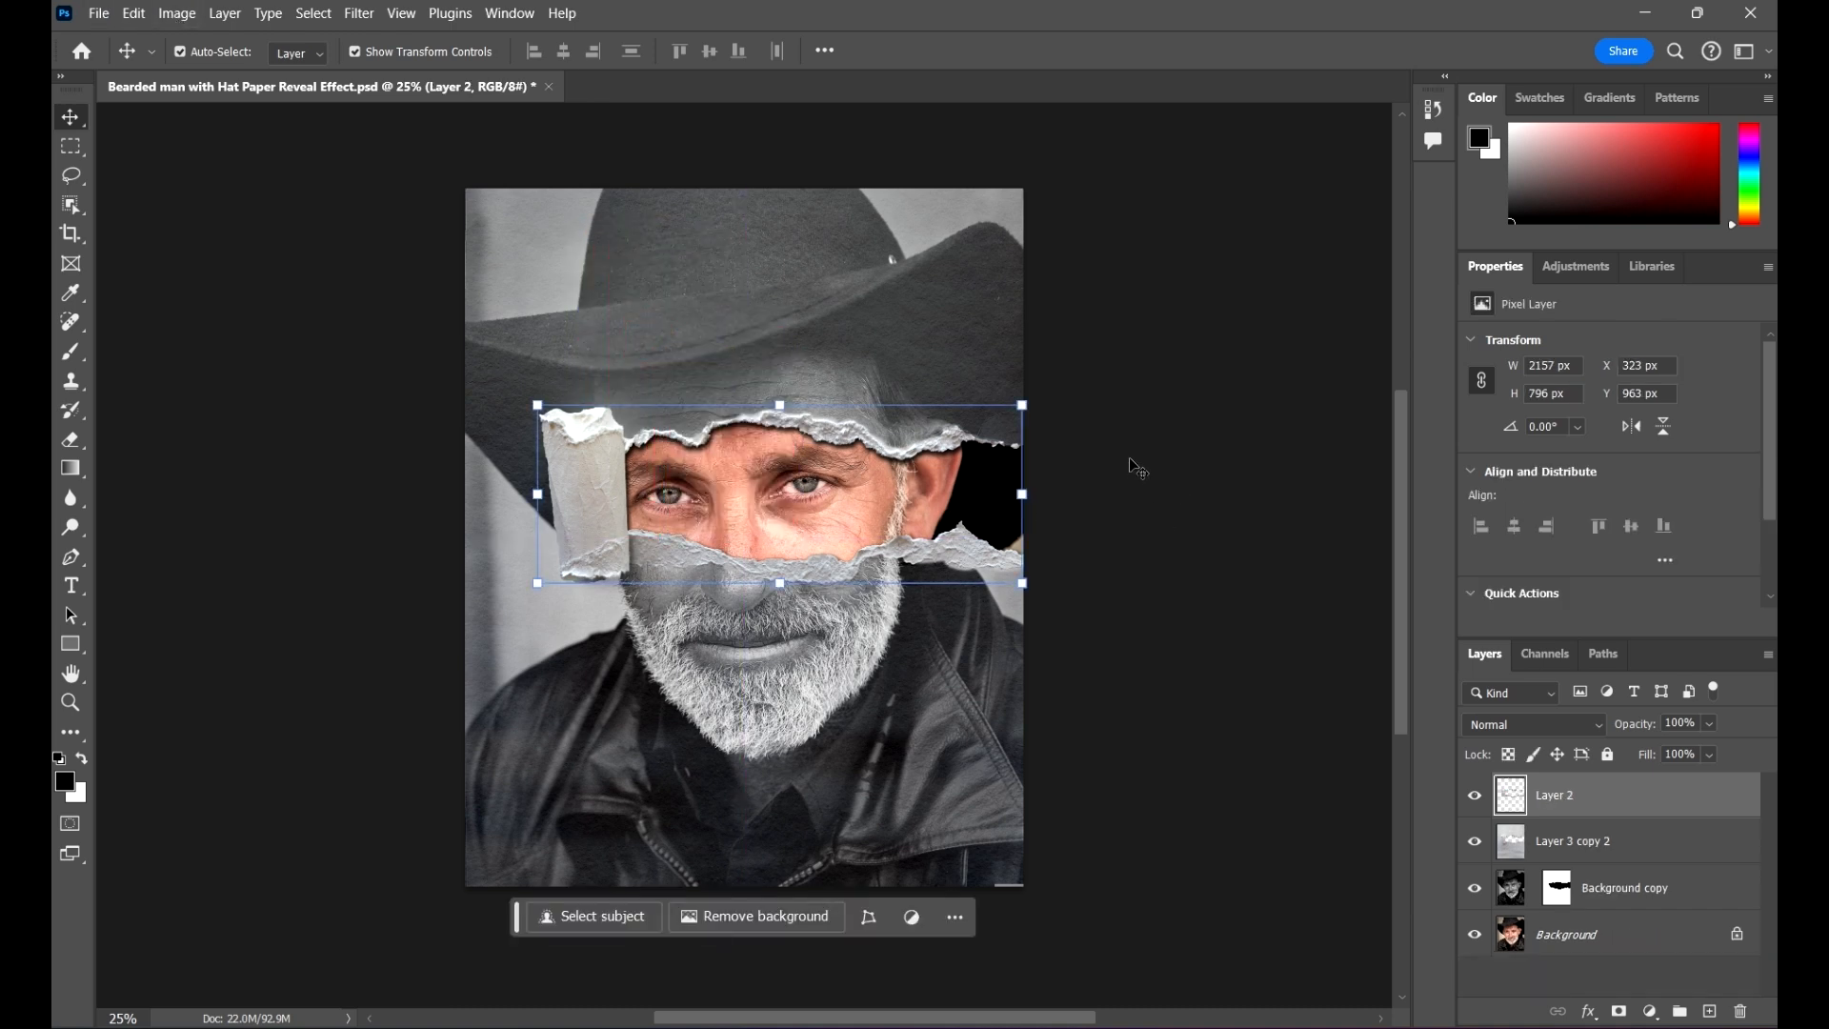
left_click(1135, 448)
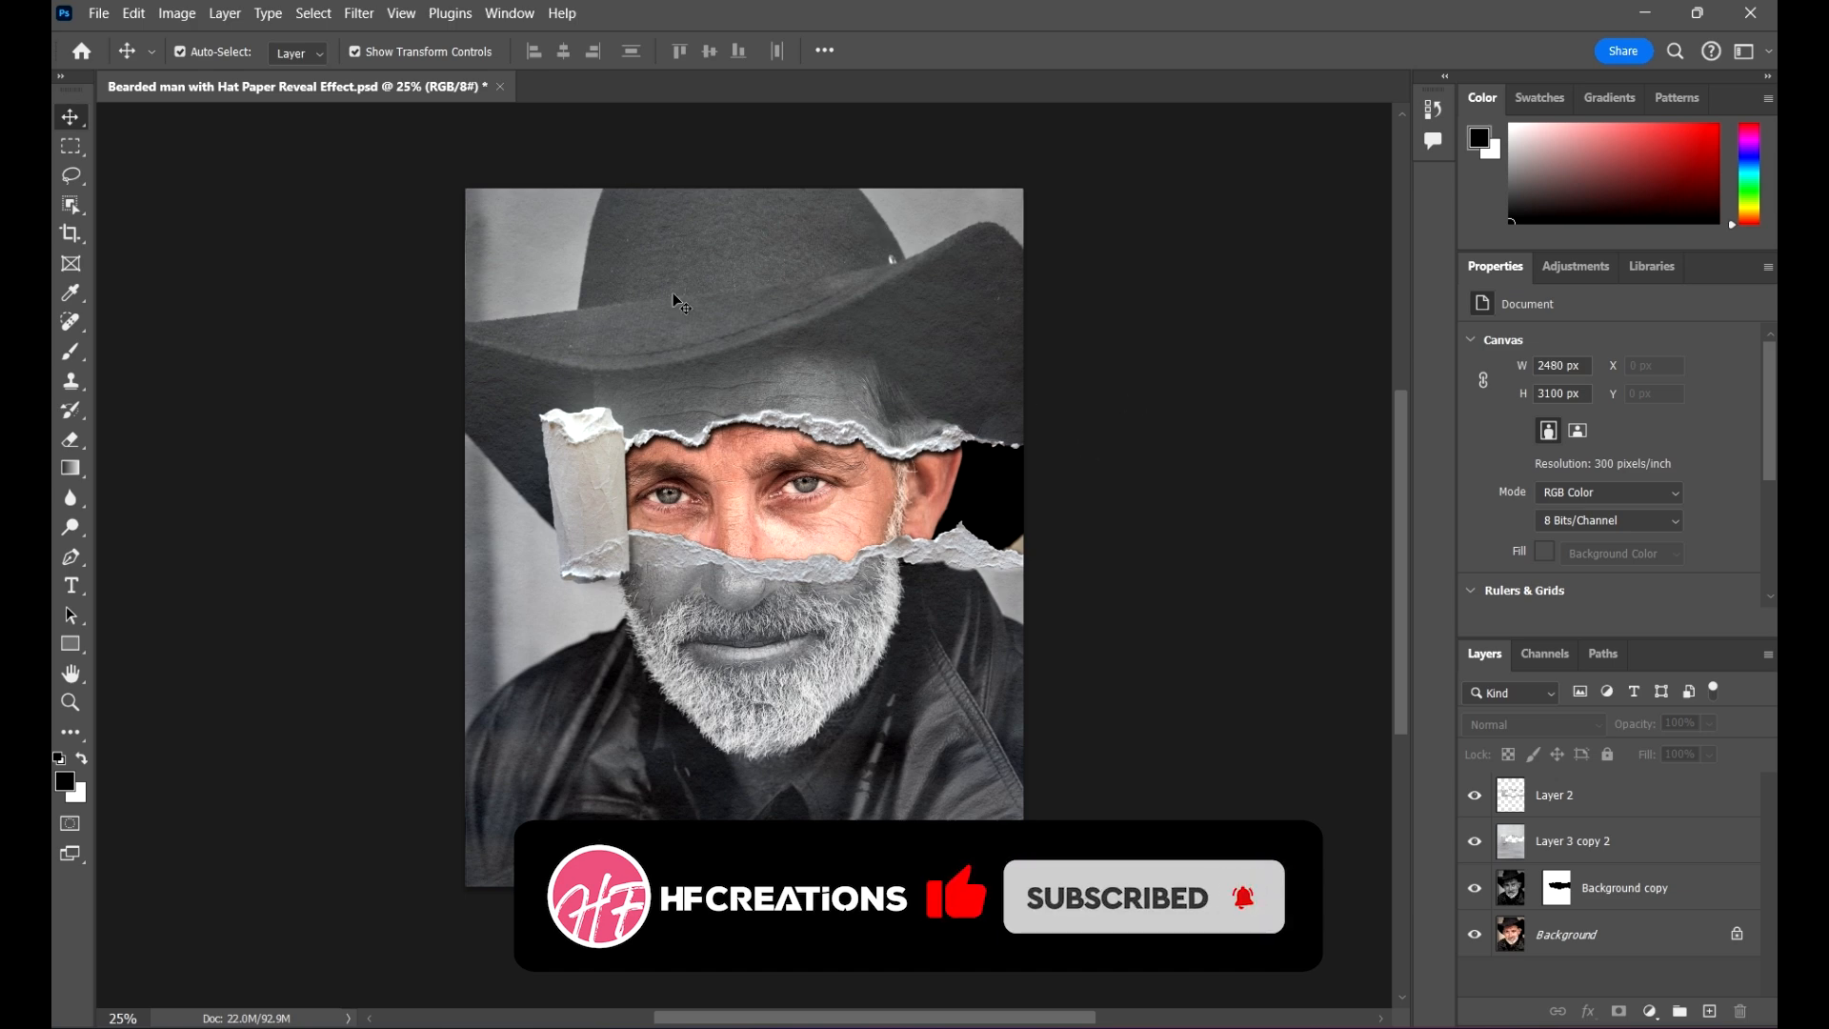
Step: Open the Performance preferences and reposition the dialog a little lower over the canvas
left_click(133, 15)
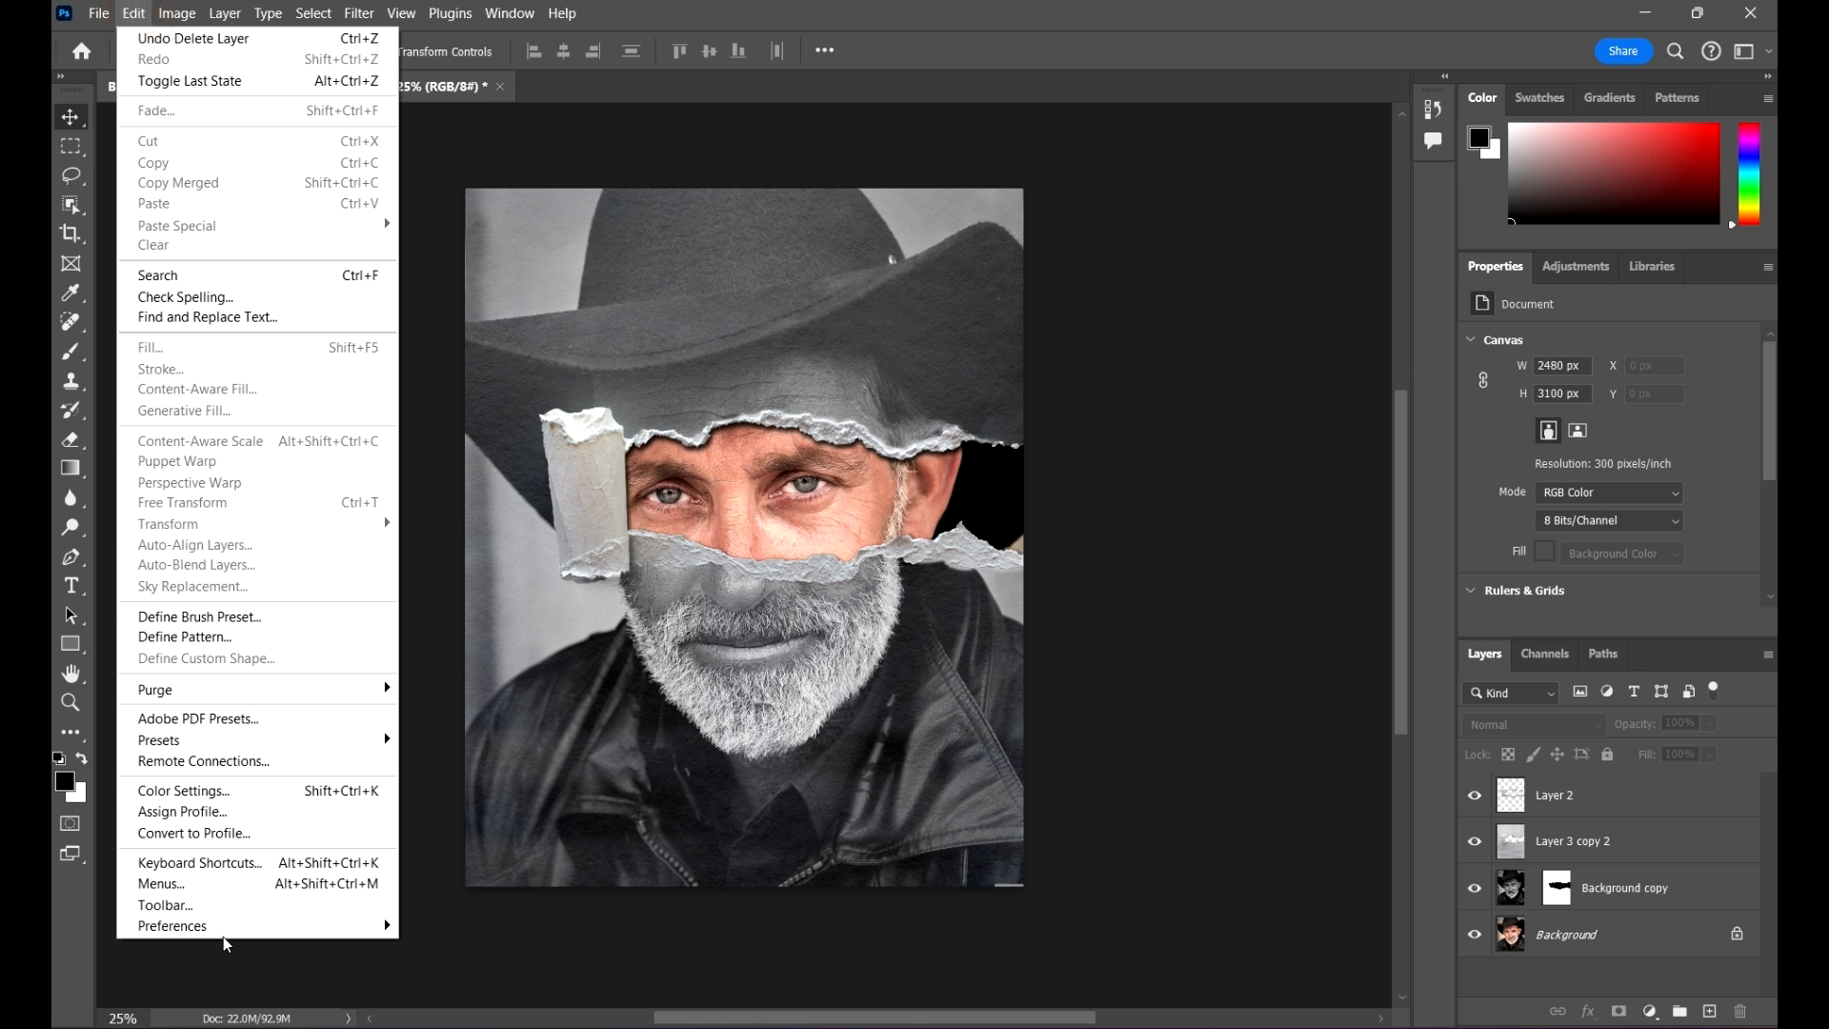
mouse_move(227, 926)
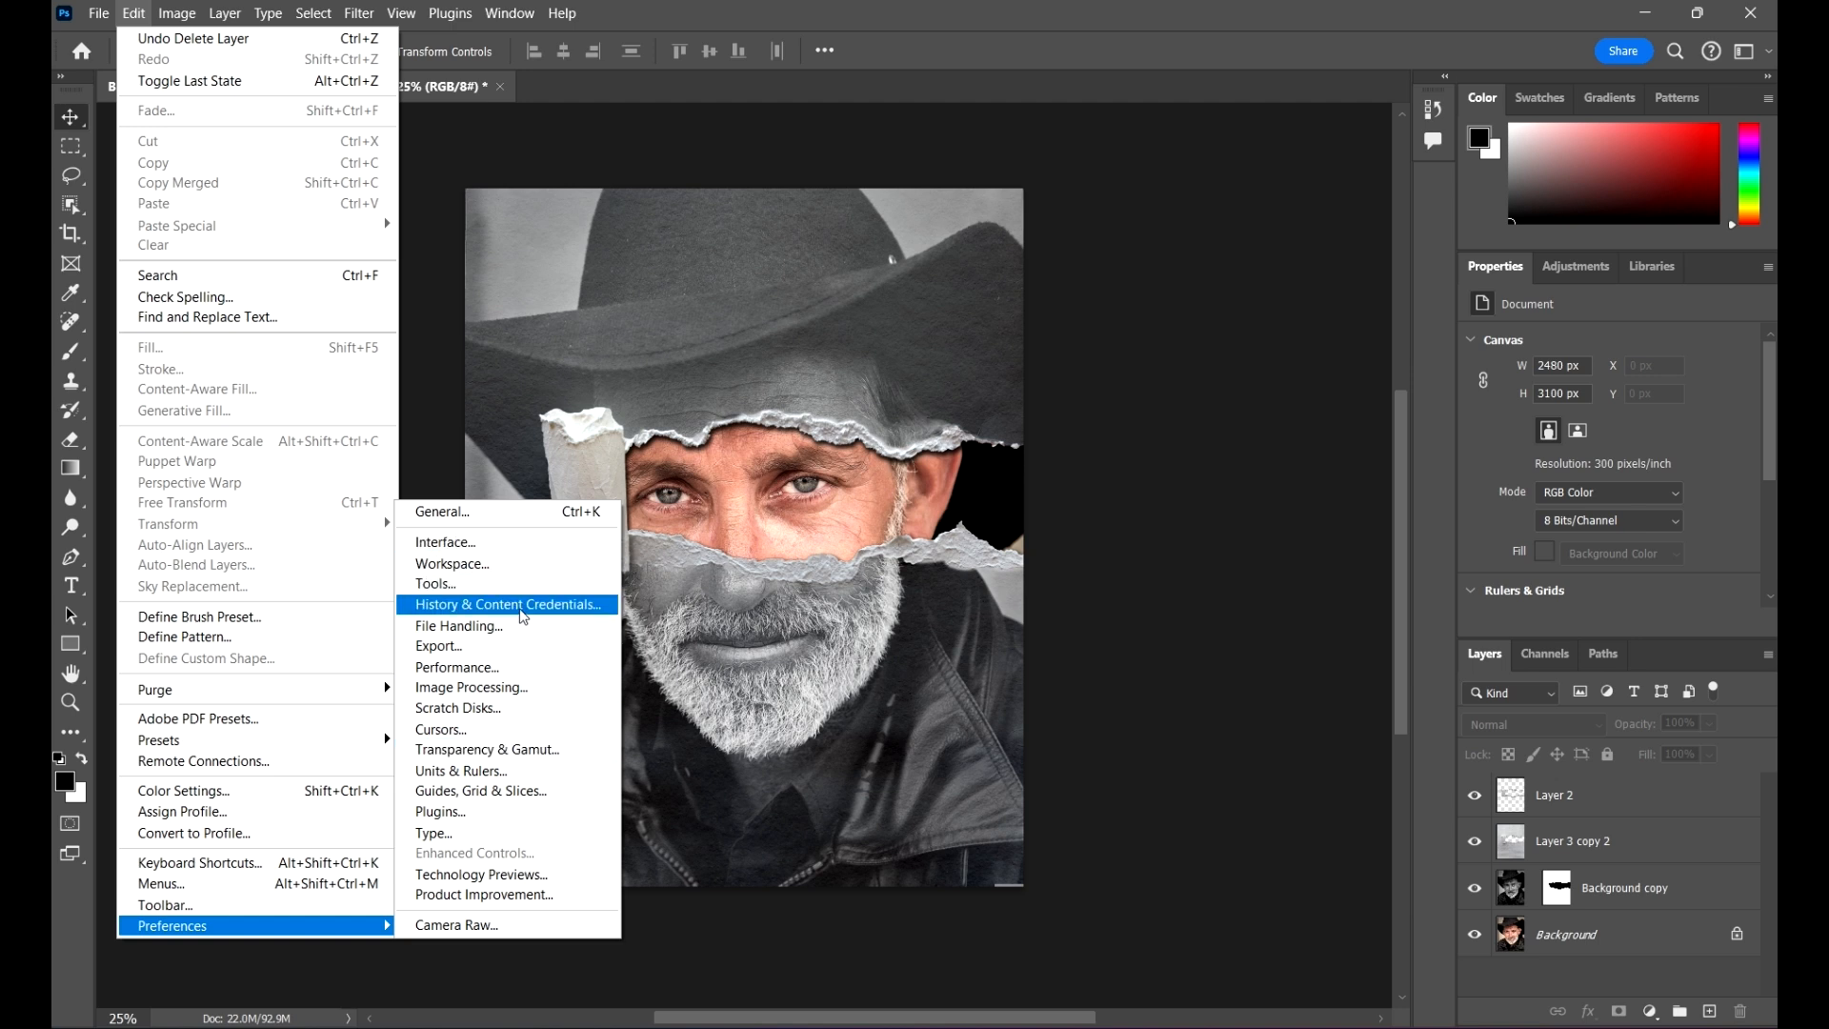
left_click(493, 666)
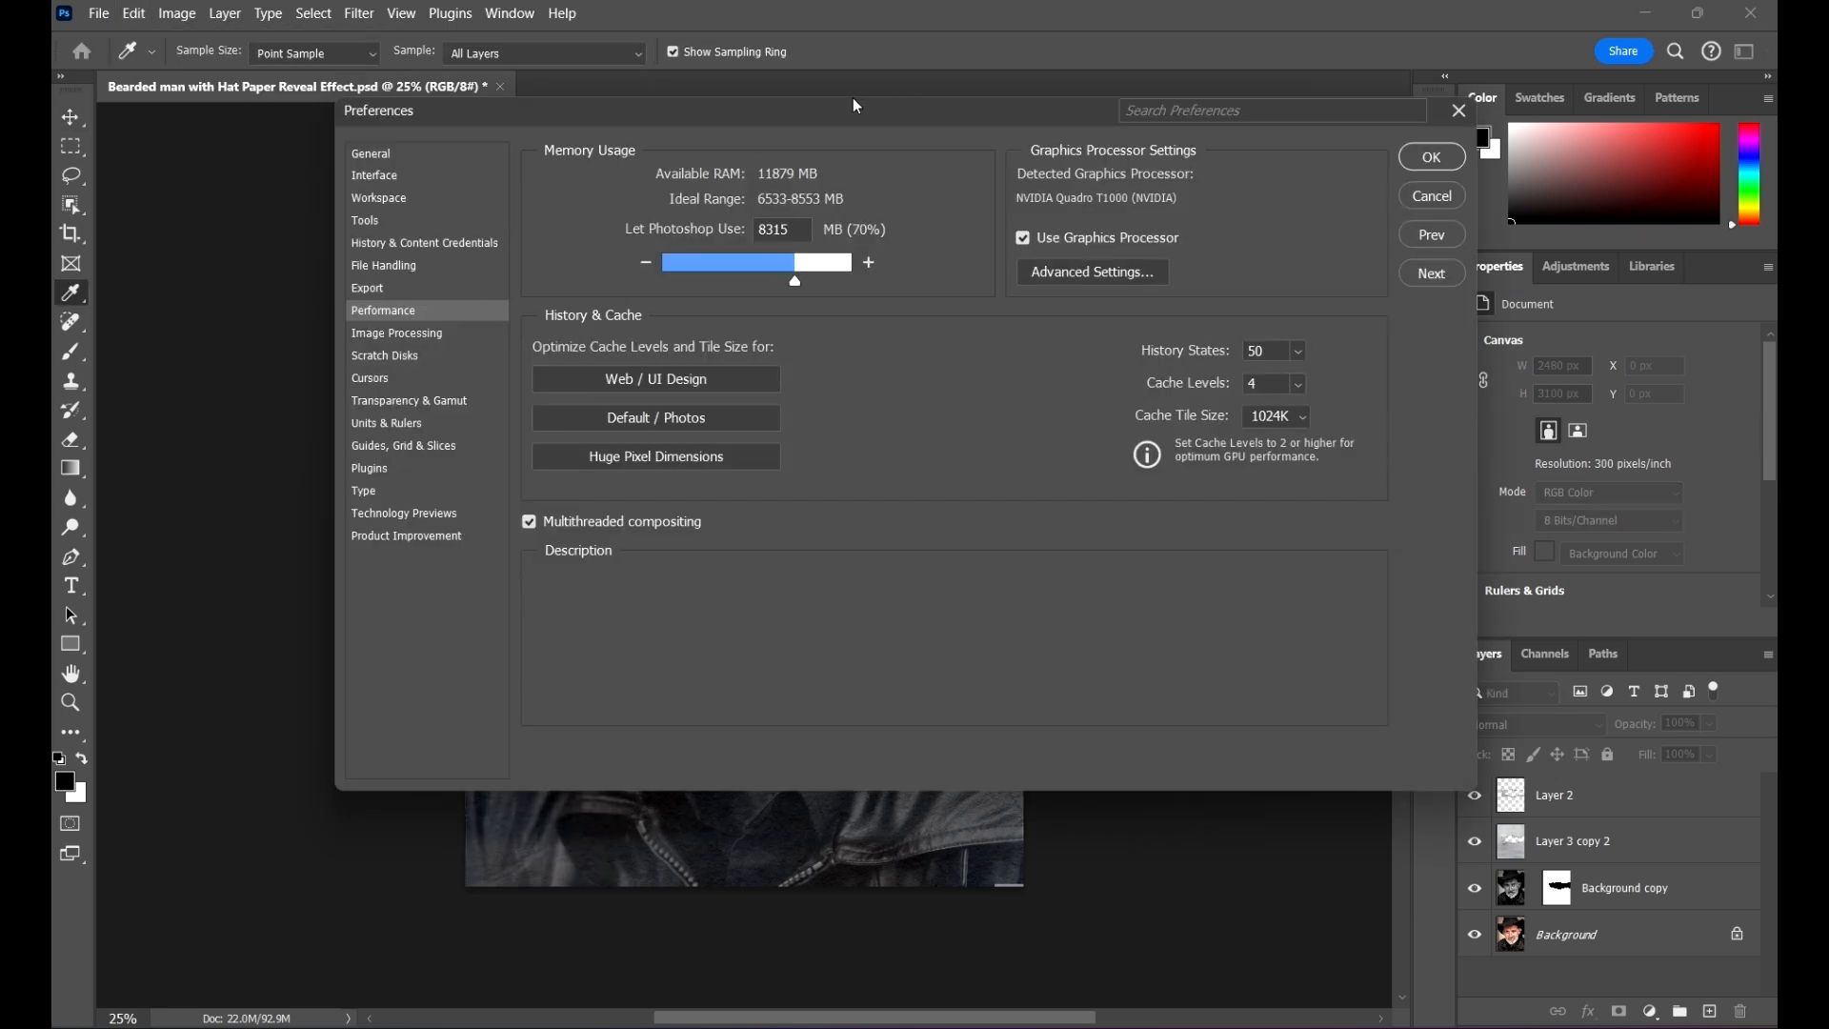
left_click_drag(838, 118, 807, 176)
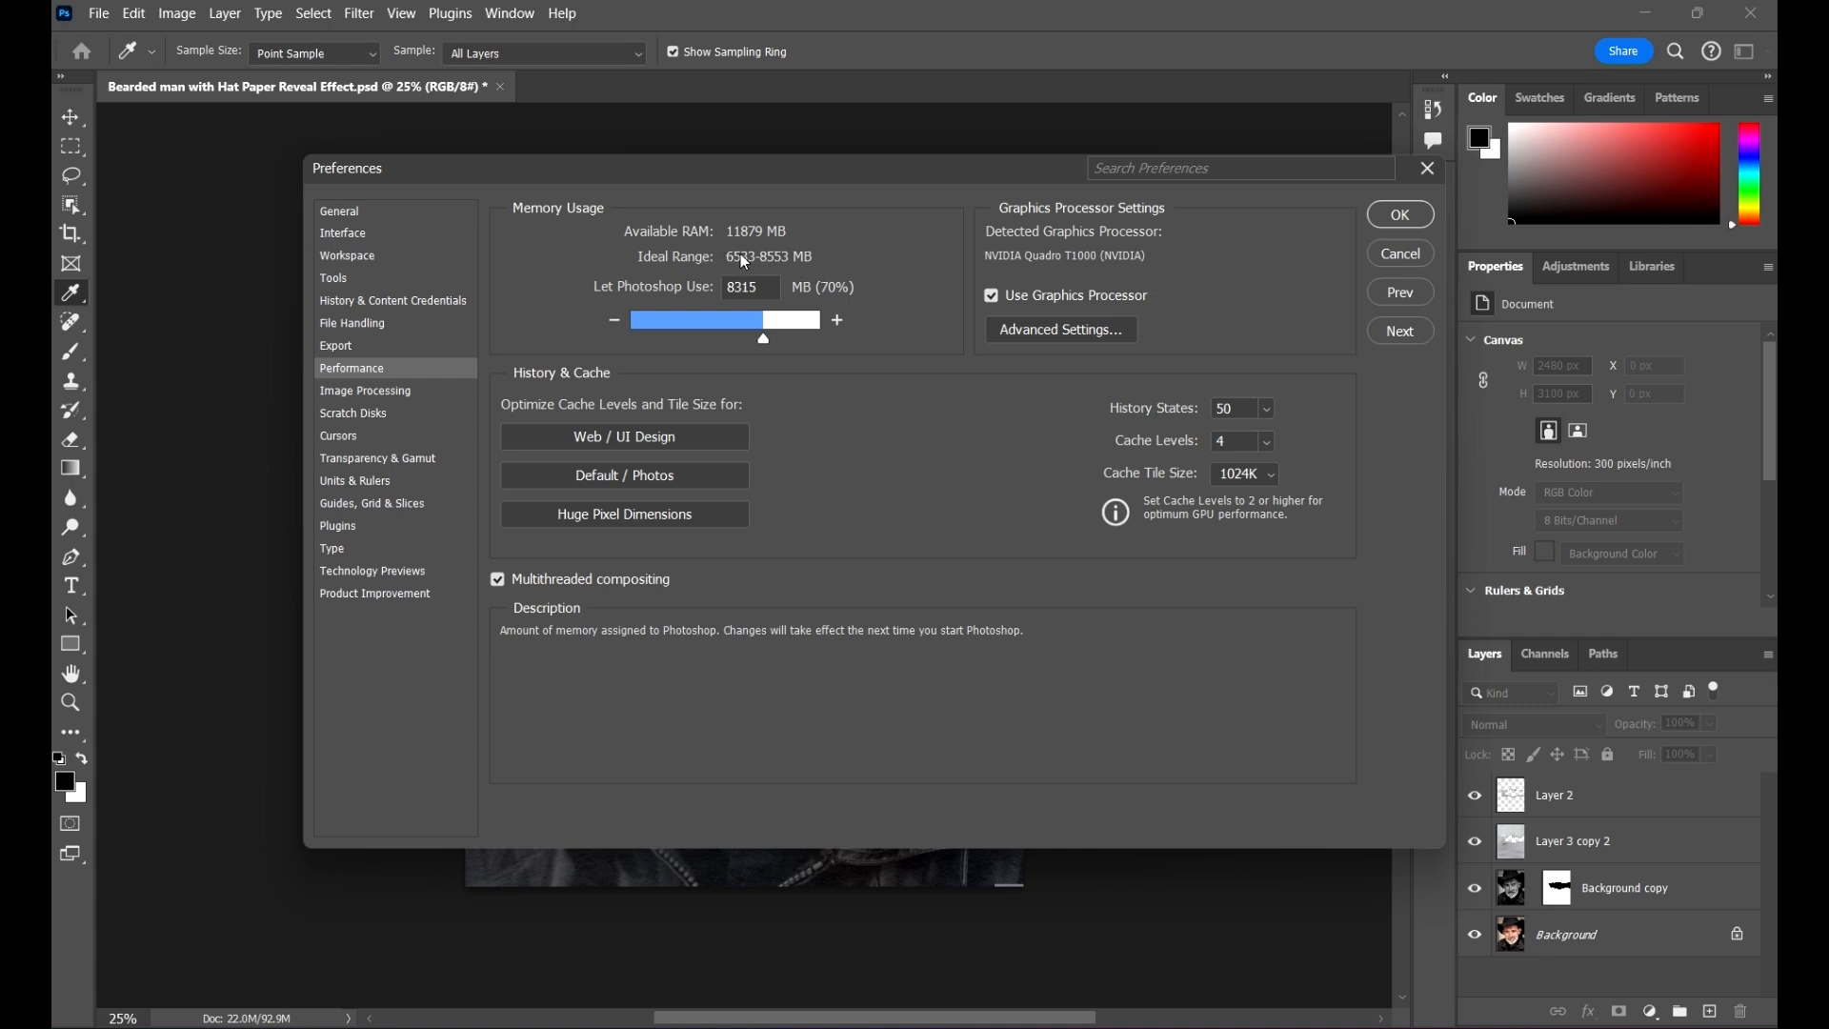
Step: Try a lower memory allowance for Photoshop, and return the allowance to 70%
left_click(805, 223)
double_click(783, 278)
left_click_drag(765, 340, 708, 340)
left_click_drag(709, 338, 764, 340)
left_click(776, 333)
left_click(769, 331)
left_click_drag(772, 333, 764, 345)
left_click(894, 385)
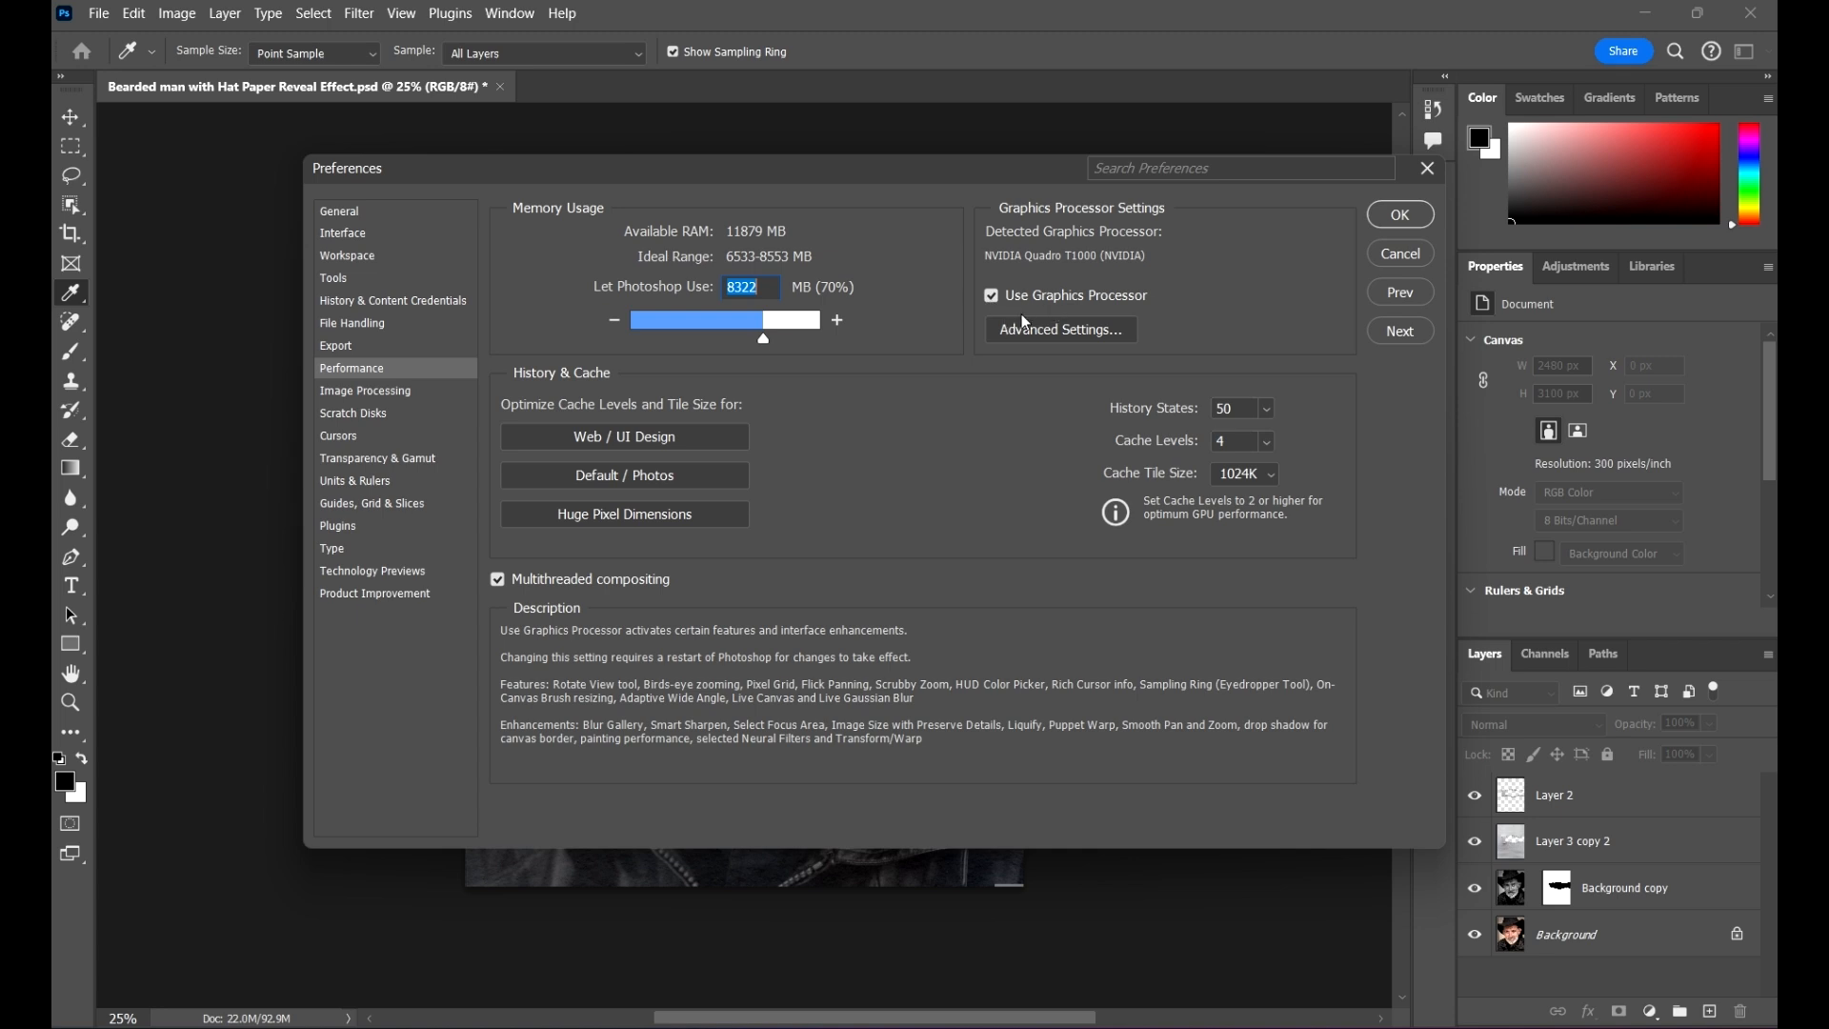
Step: Switch graphics processor use off and on again, and review the advanced graphics processor settings
left_click(991, 292)
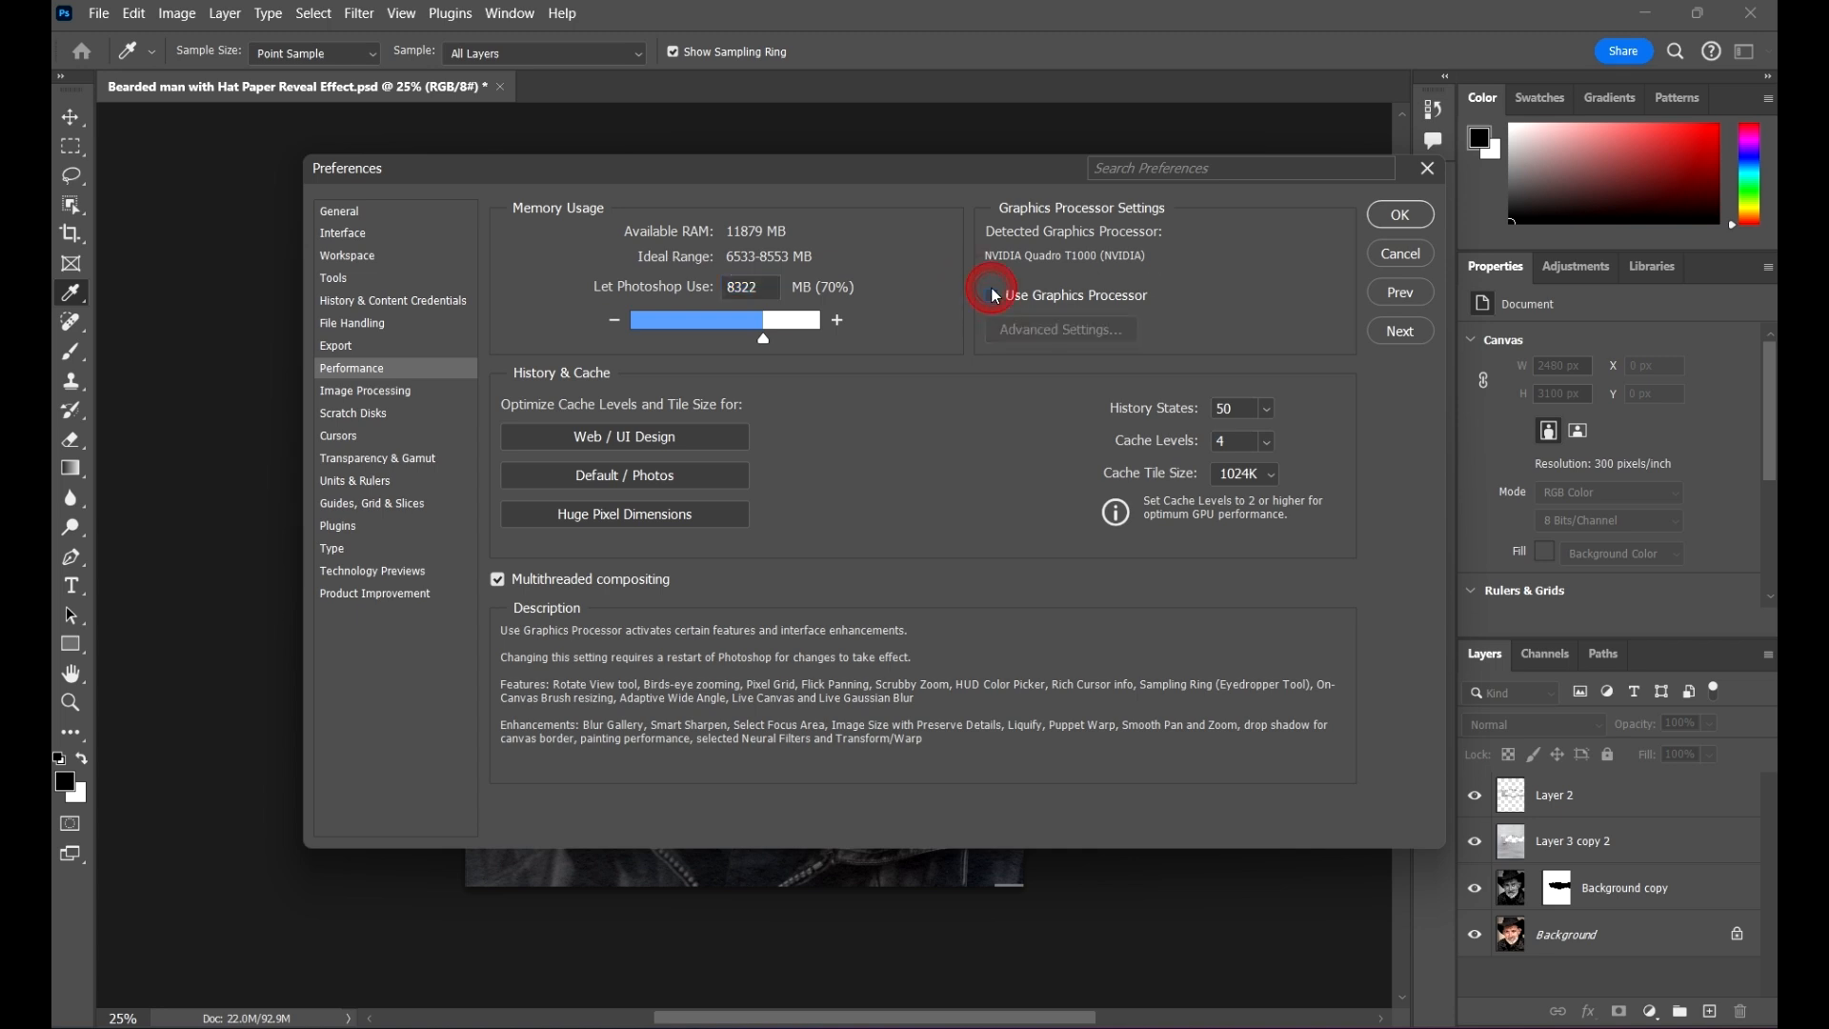
left_click(991, 296)
left_click(1038, 330)
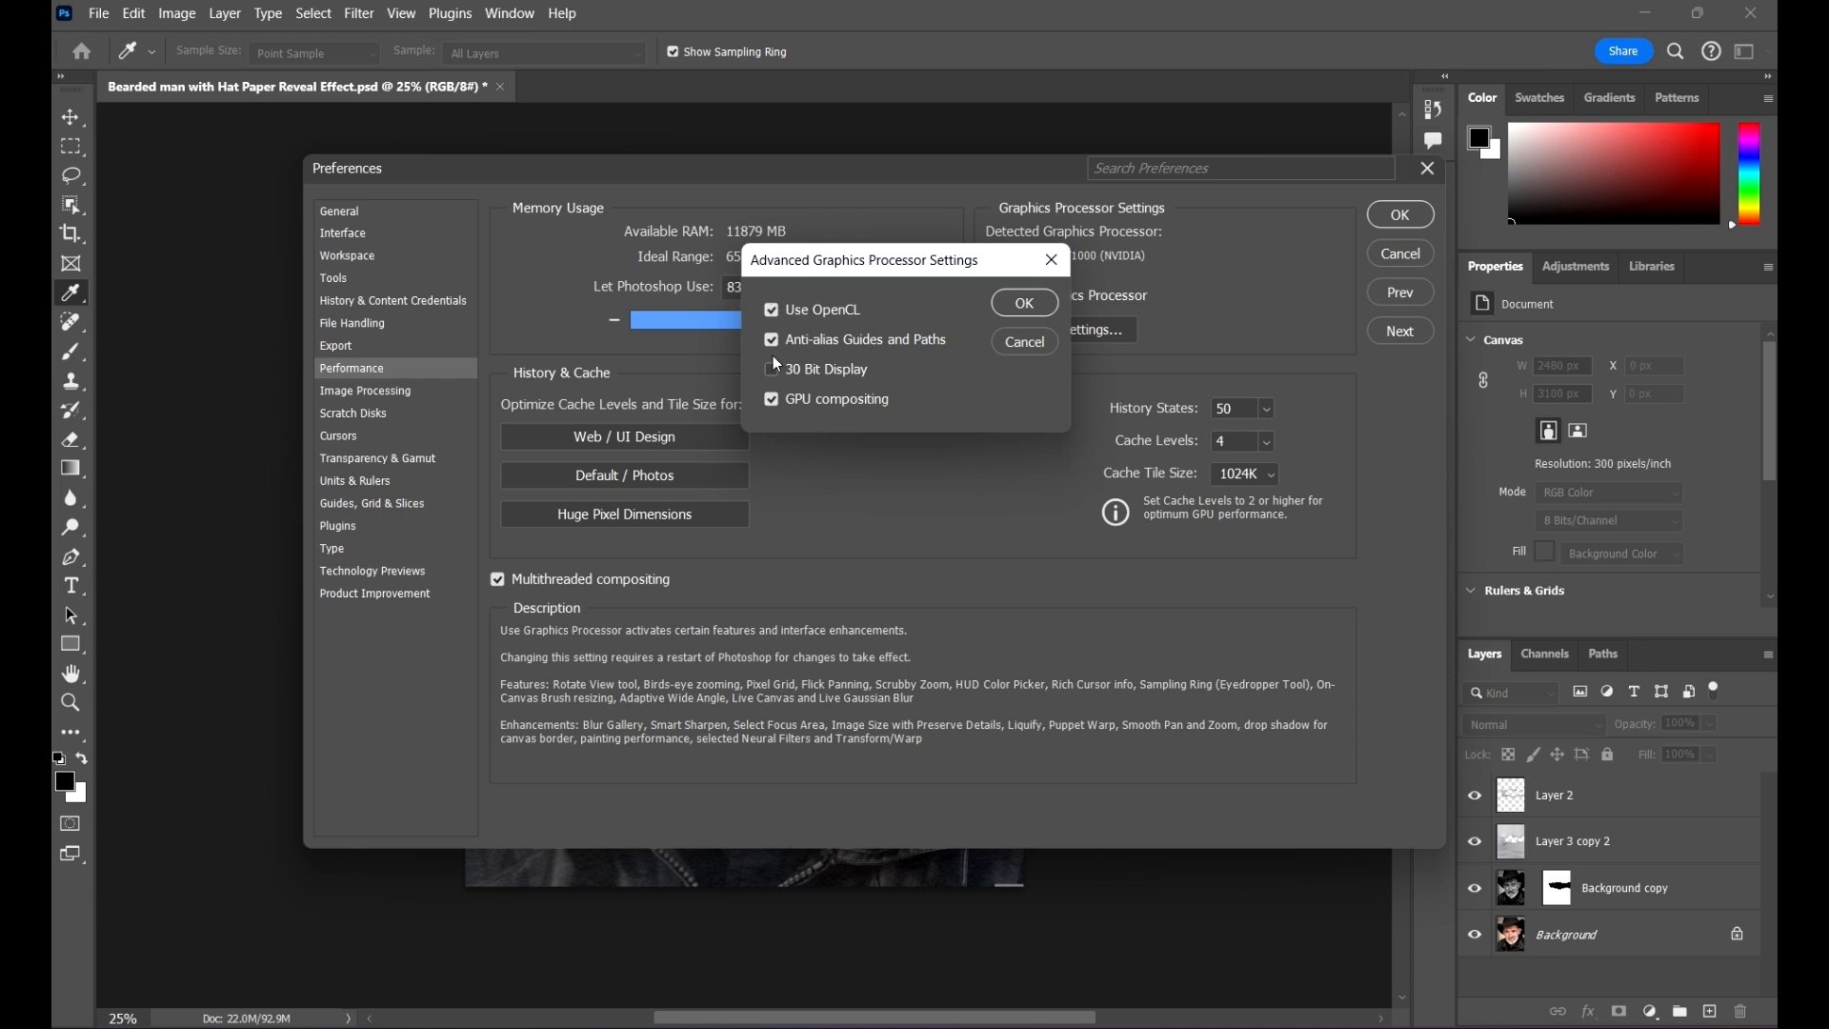
left_click(1024, 305)
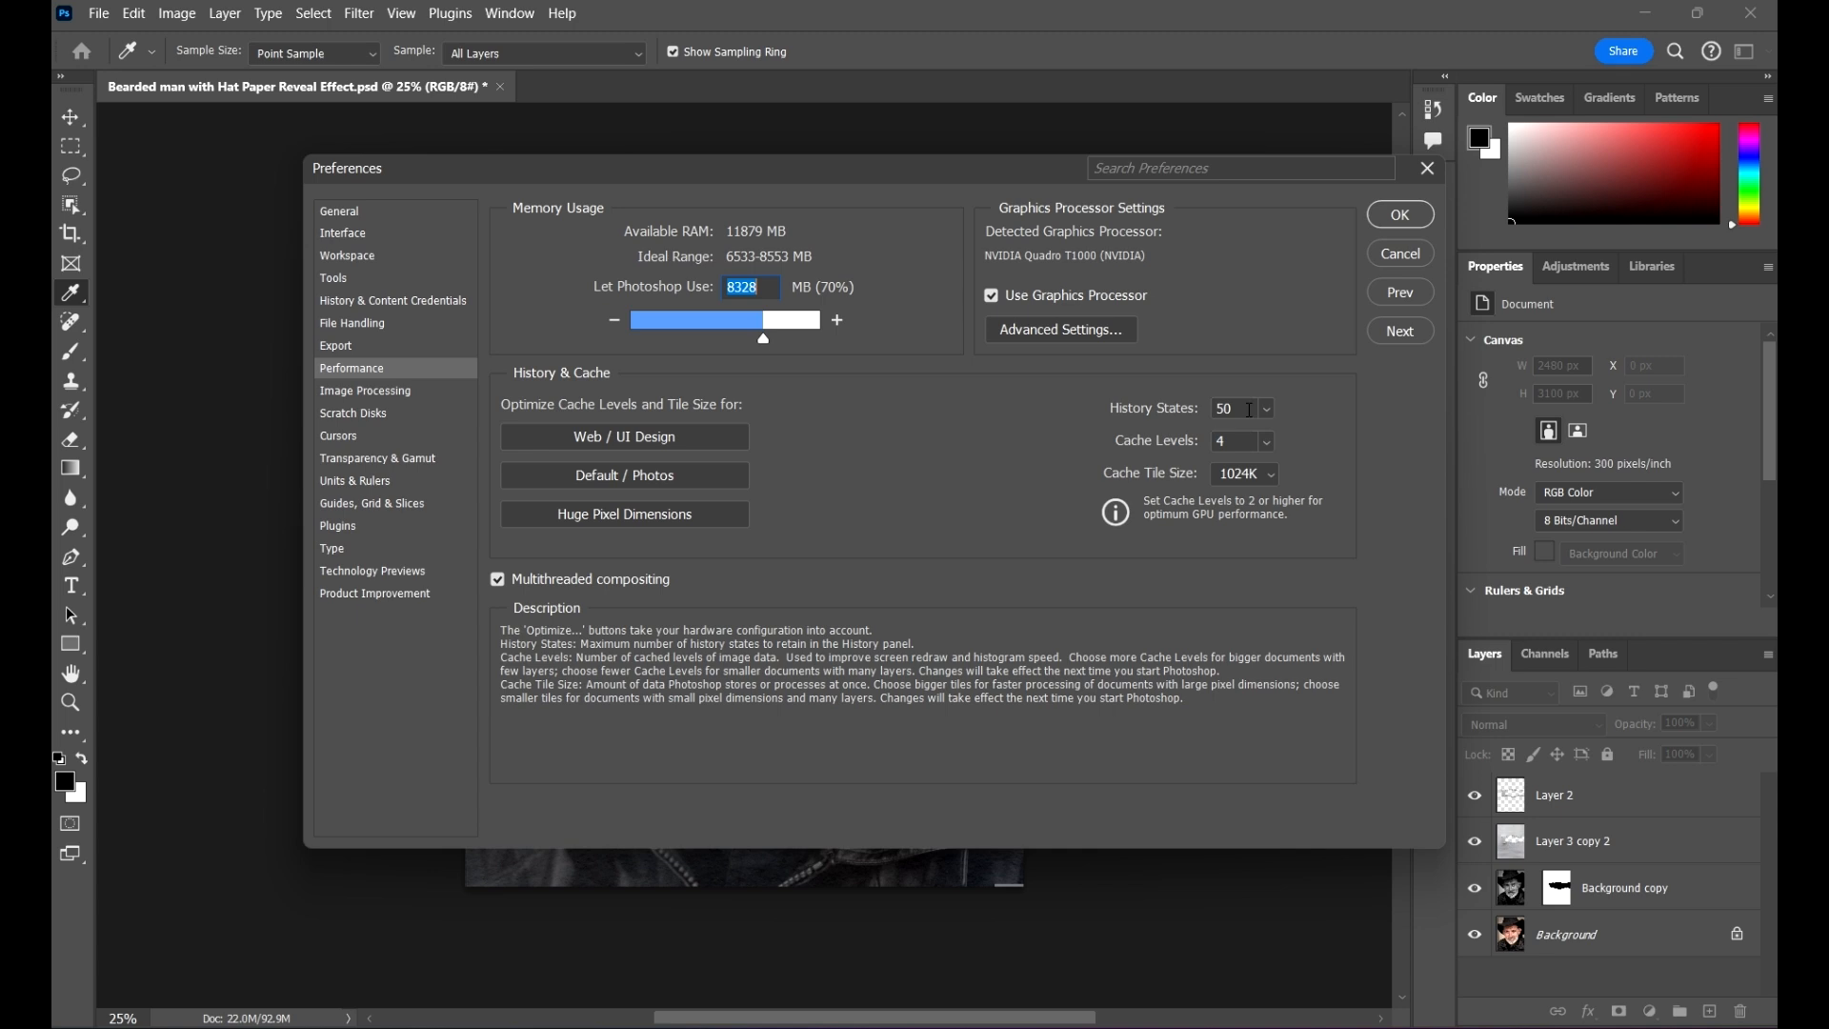
Step: Try a history states limit of 1000 and lower values, and set it back to 50
left_click(1245, 410)
left_click(1271, 411)
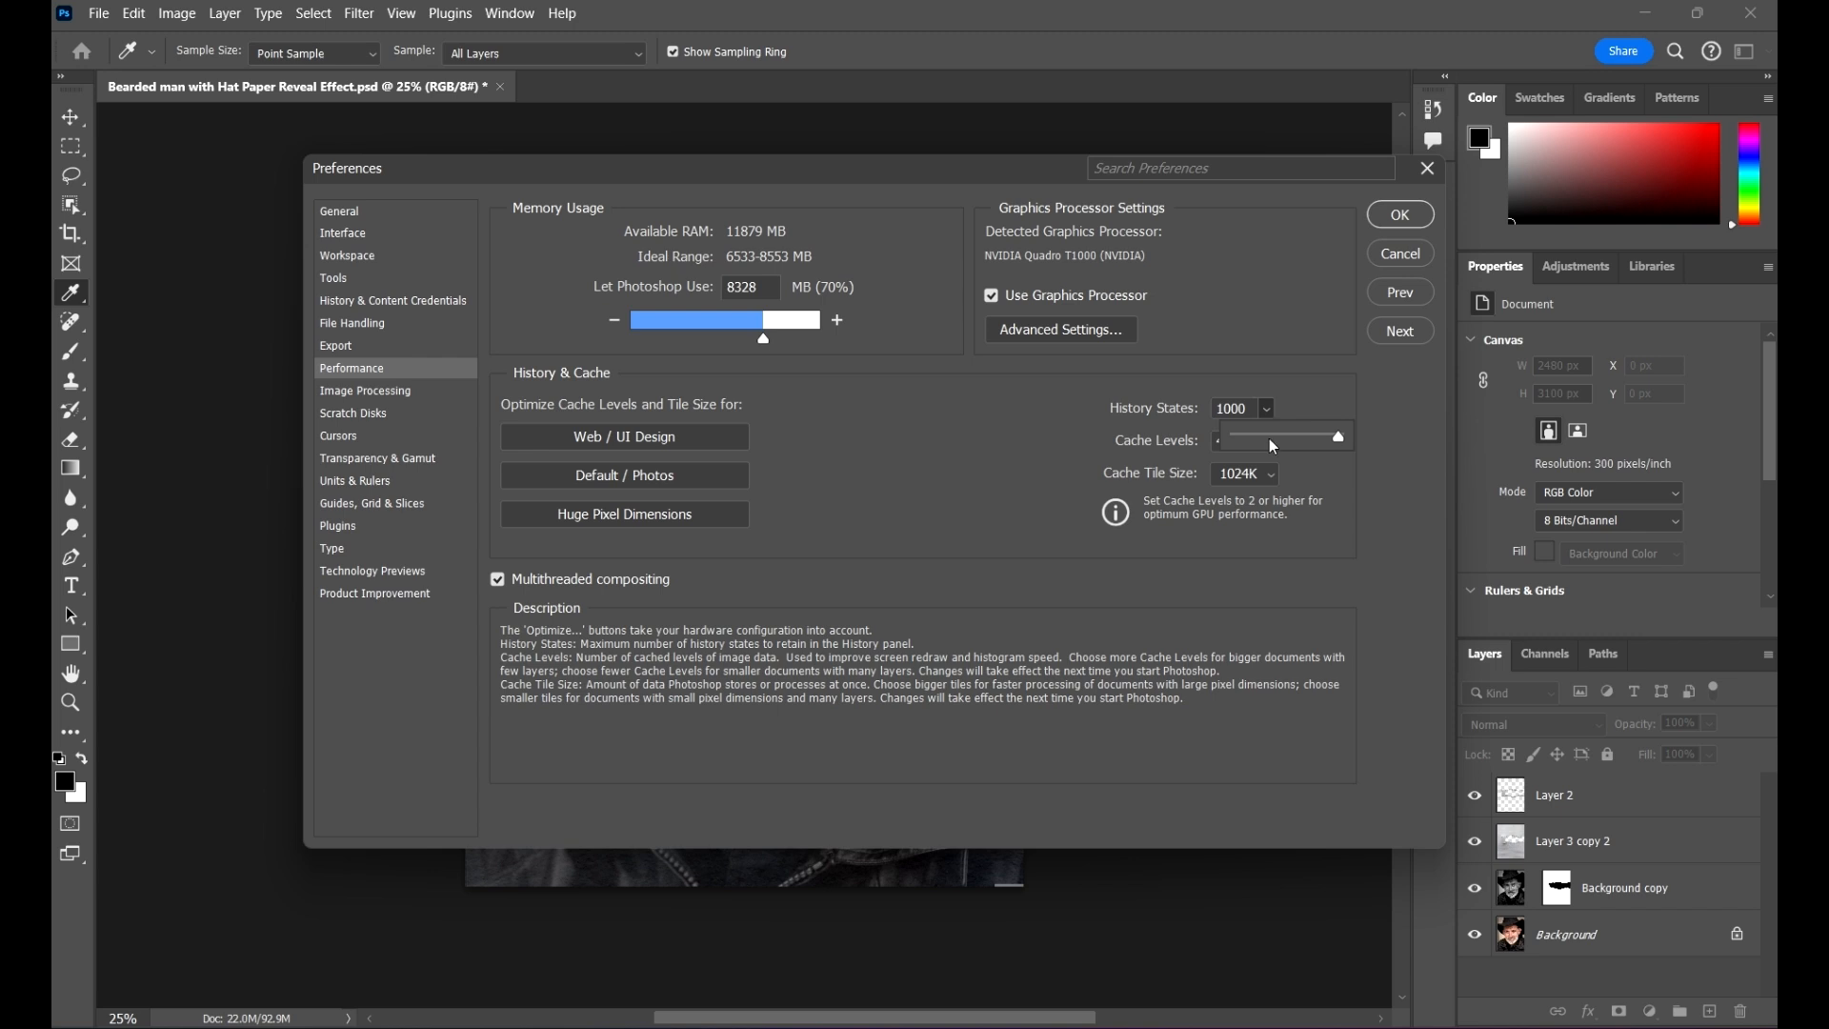
left_click_drag(1289, 434, 1274, 436)
left_click_drag(1260, 443, 1263, 445)
left_click(1255, 409)
type("50")
left_click(1327, 381)
Step: Try the Web / UI Design, Default / Photos and Huge Pixel Dimensions presets for cache levels and tile size
left_click(1247, 440)
left_click(678, 438)
left_click(632, 480)
left_click(655, 518)
left_click(705, 517)
left_click(626, 438)
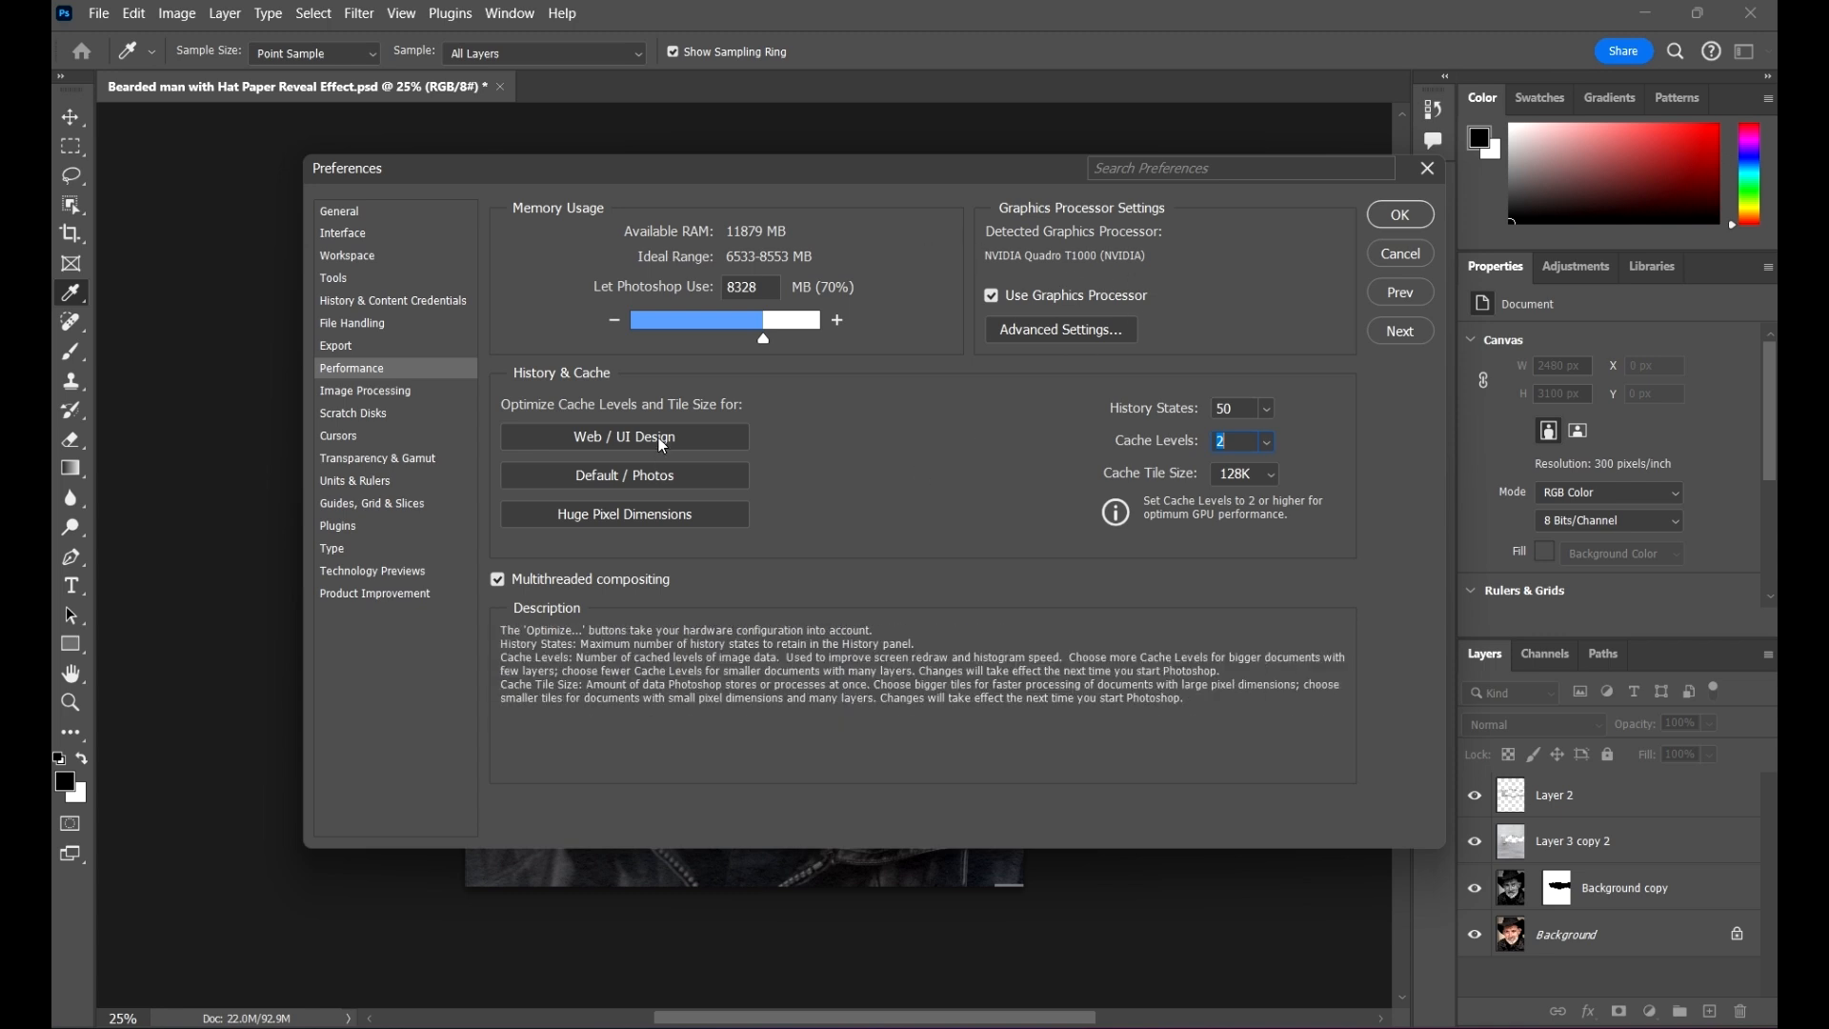
Step: Optimize cache levels and tile size for Default / Photos, and accept the preferences
left_click(692, 474)
left_click(656, 482)
left_click(642, 480)
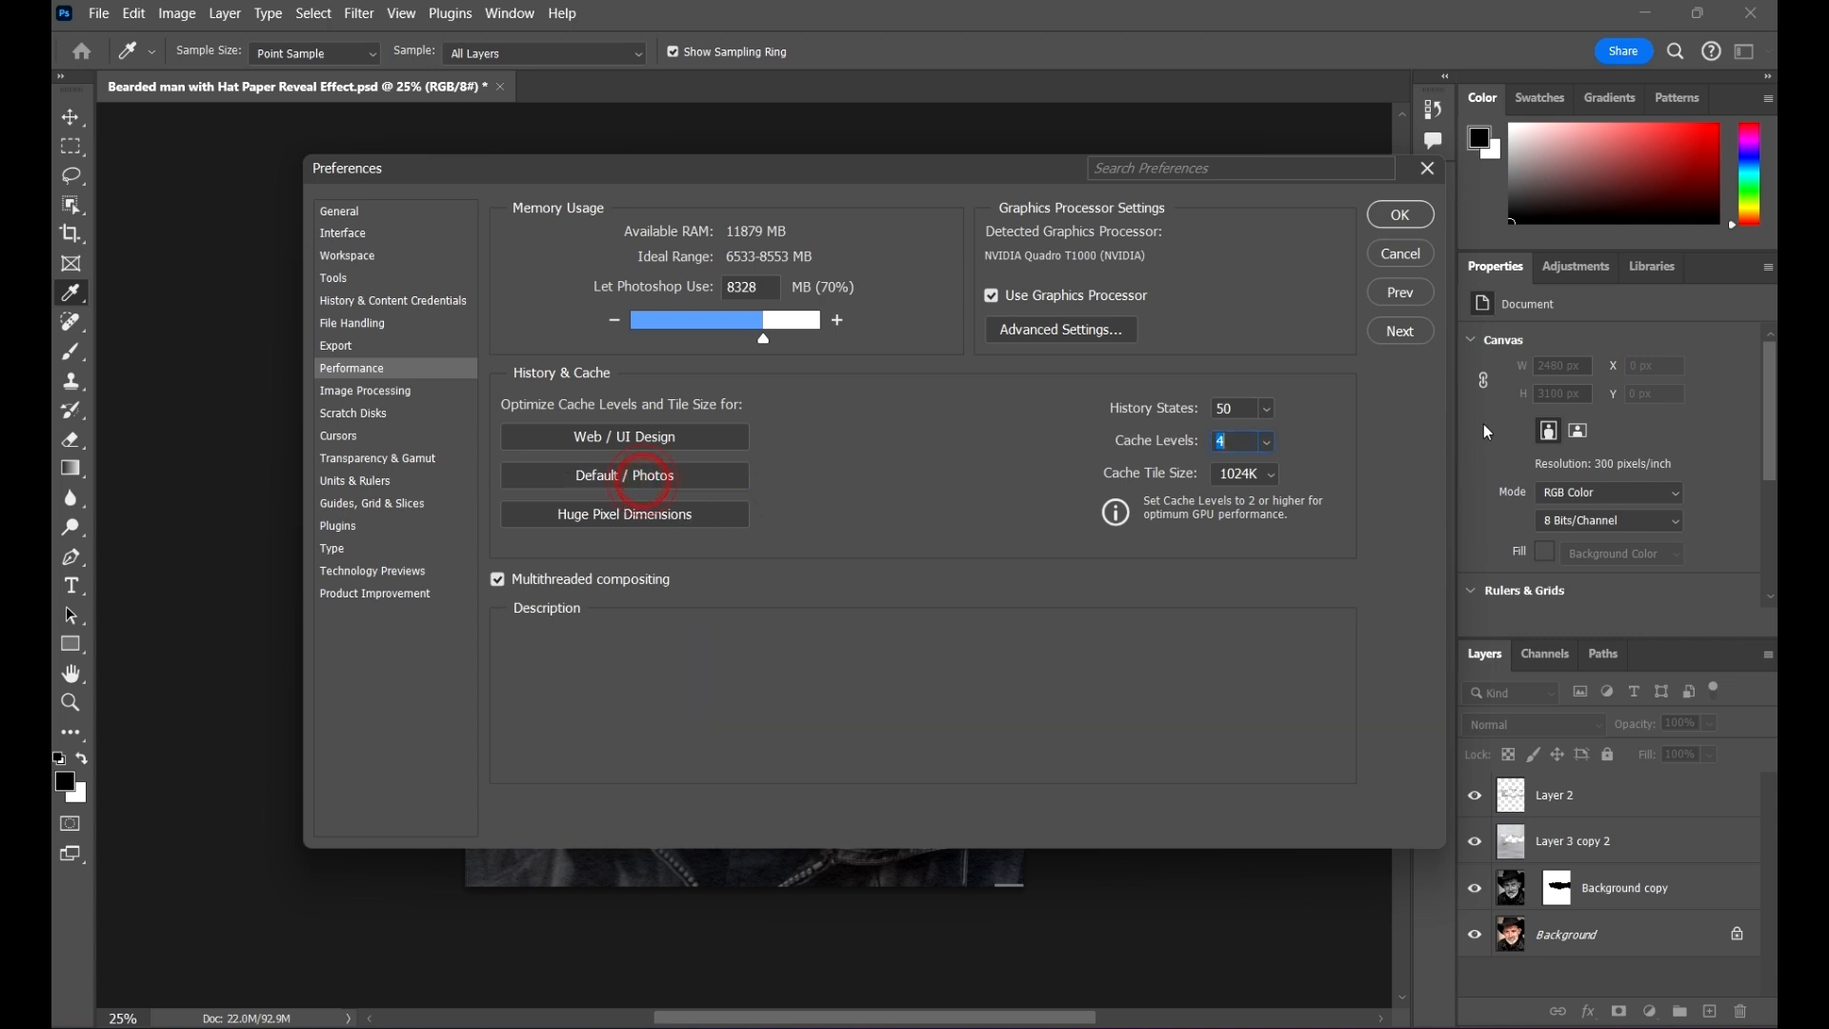
left_click(1400, 216)
key("v")
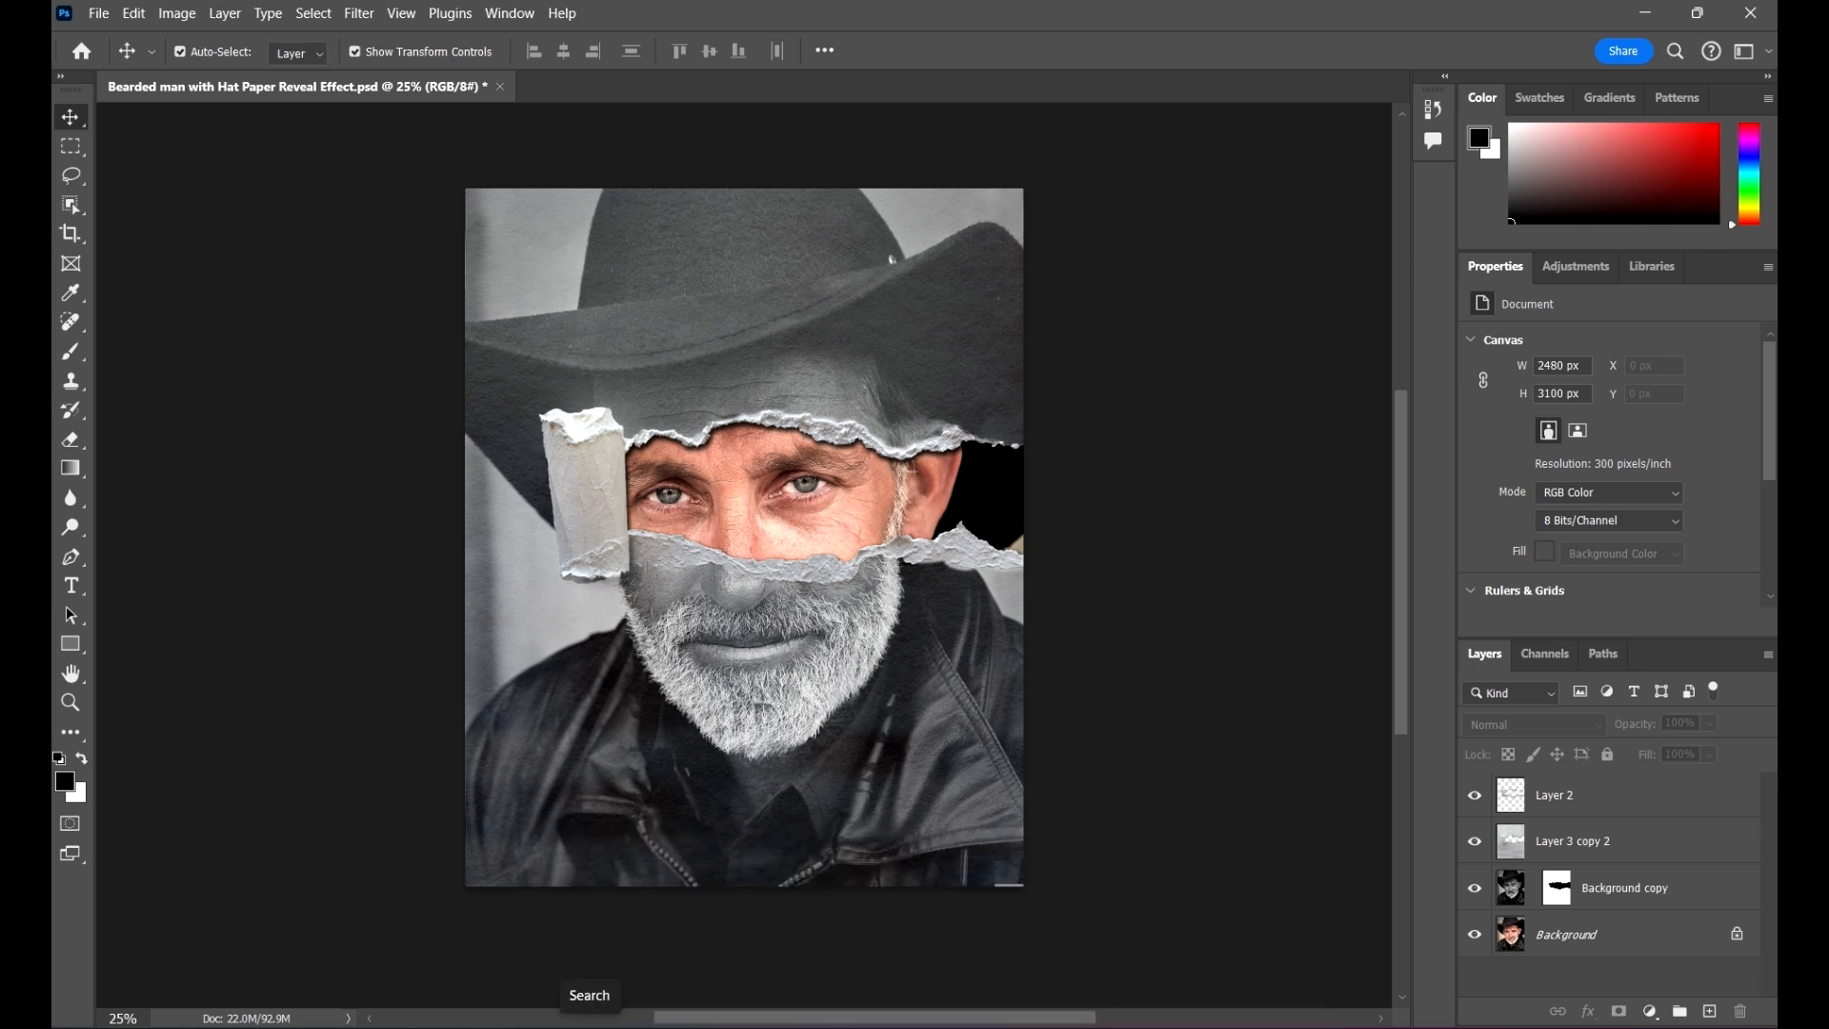
Step: Launch the Windows Run dialog and use %temp% to open the Temp folder
key("super")
type("run")
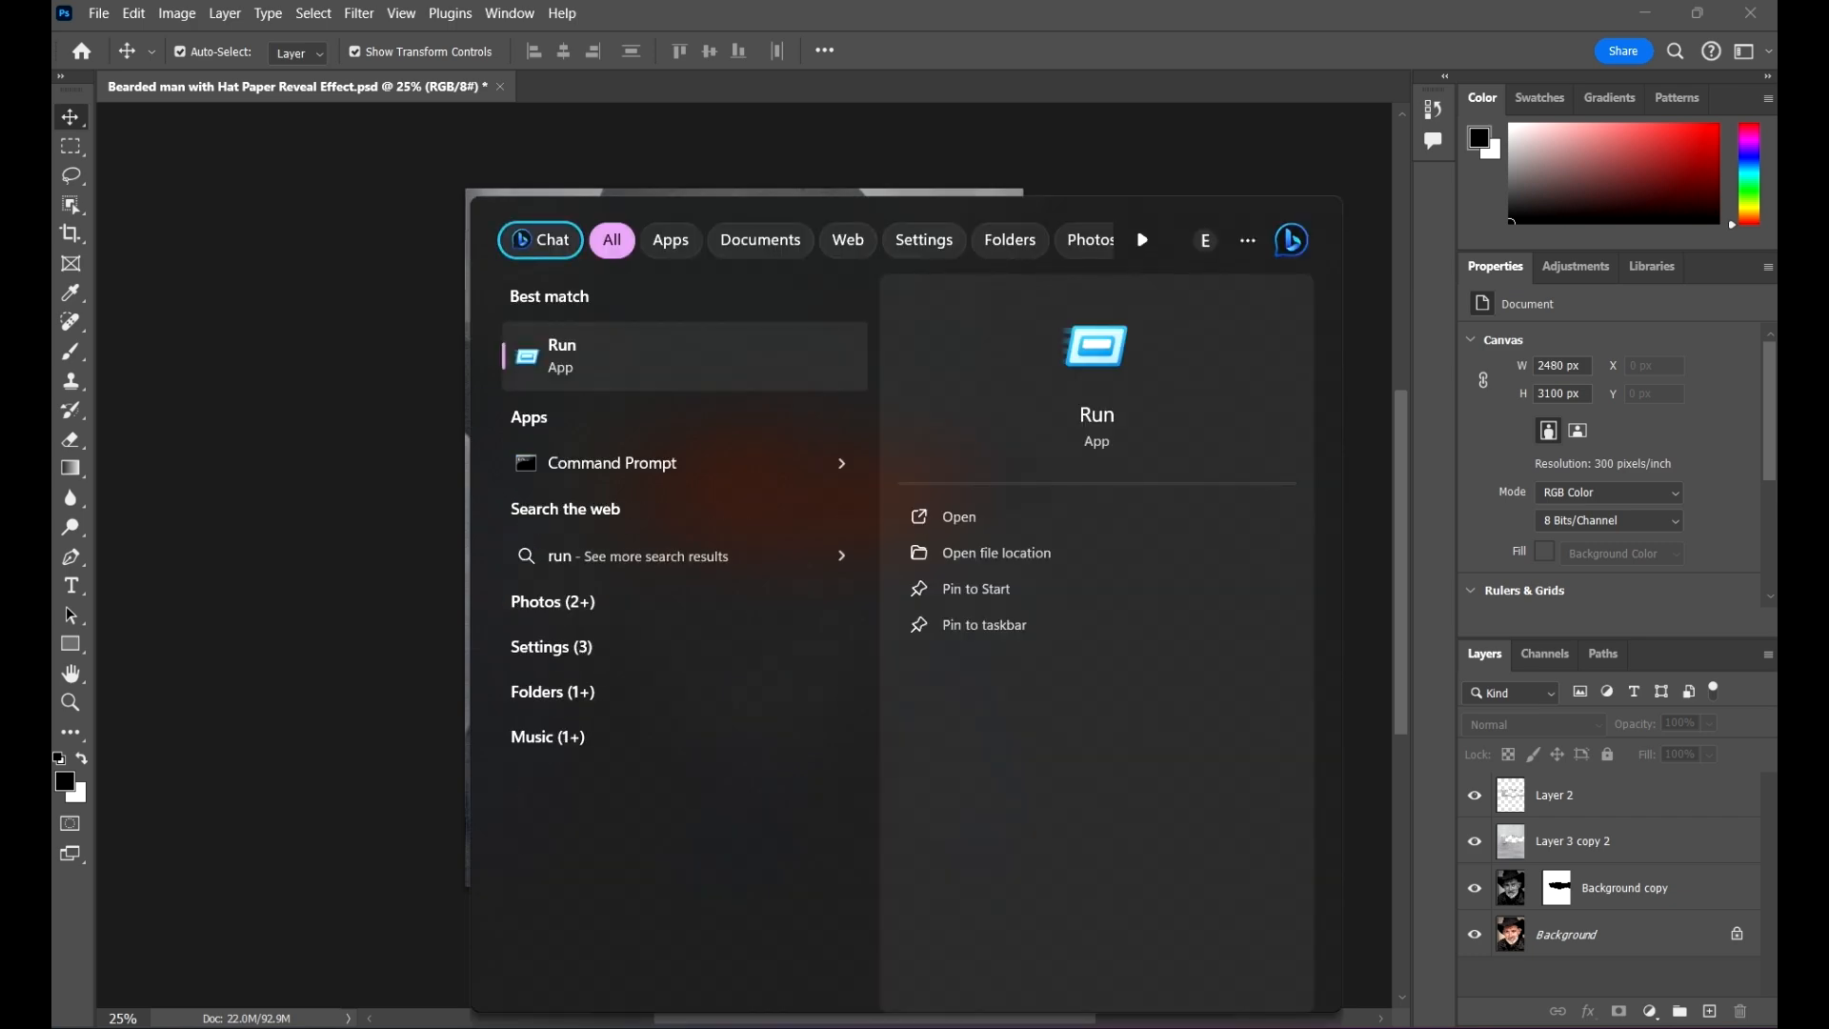
right_click(596, 357)
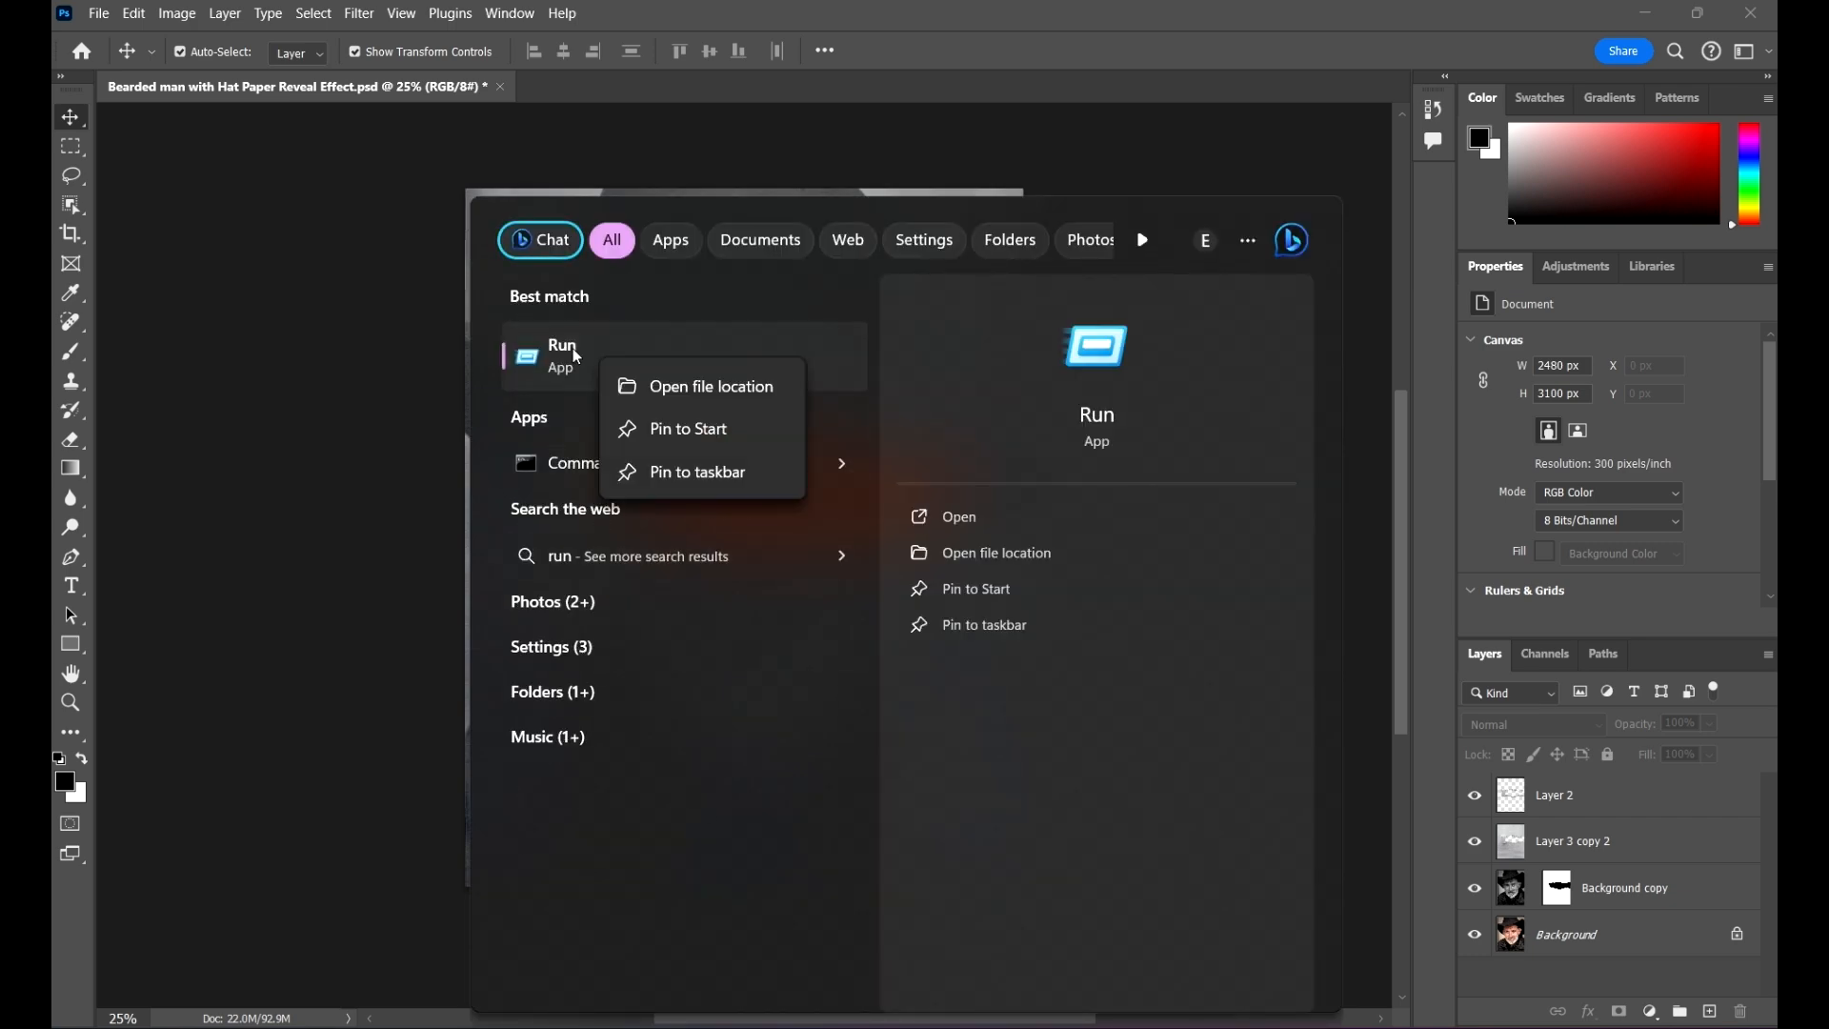
left_click(572, 351)
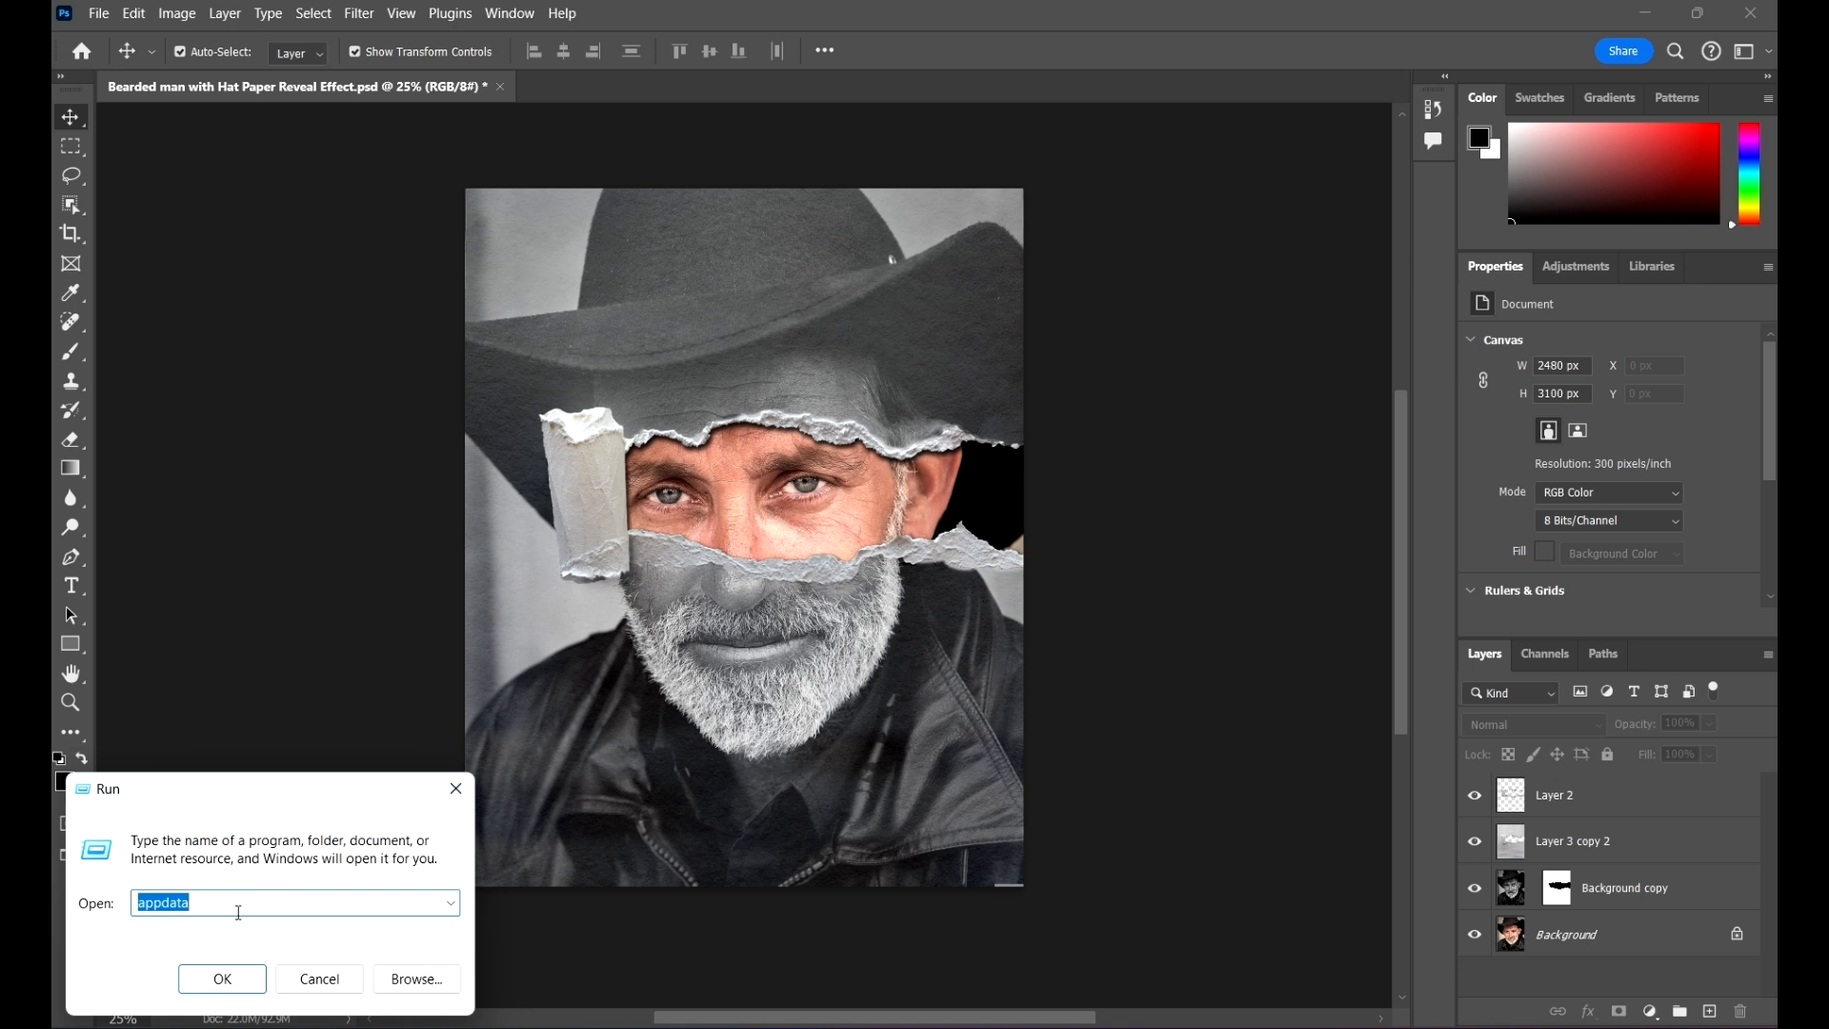
type("%temp")
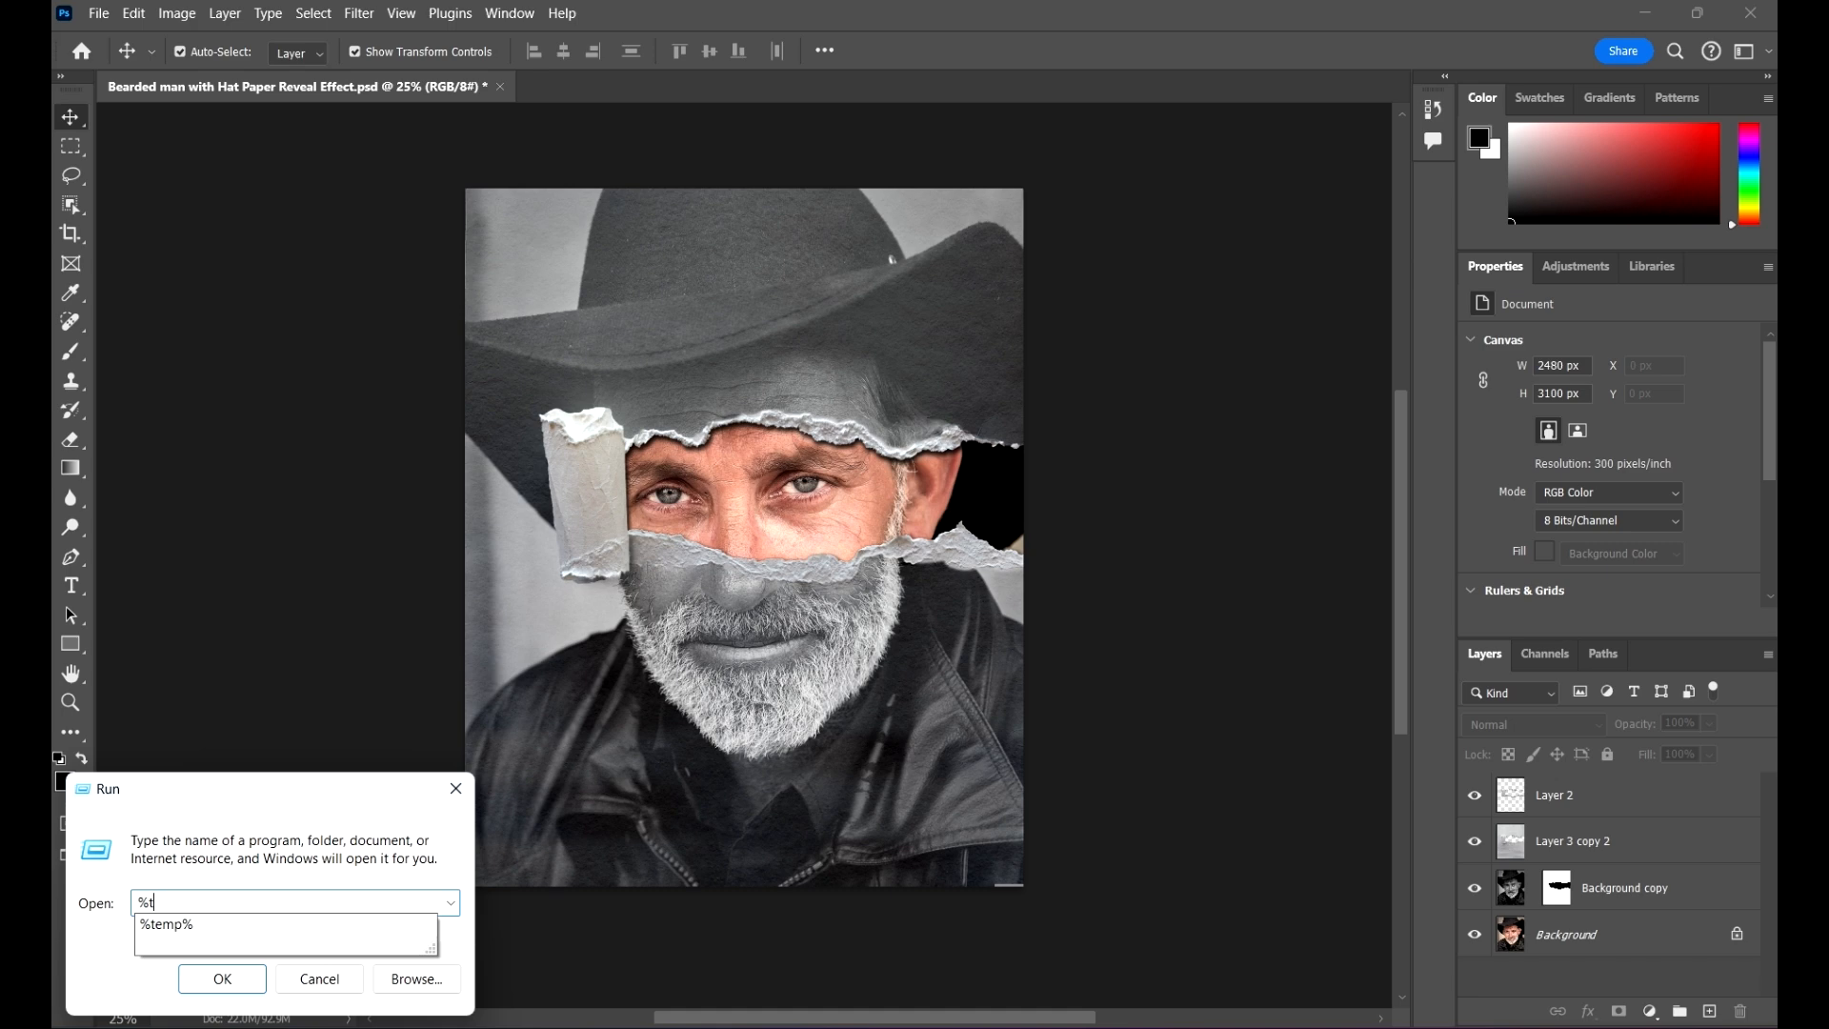
left_click(237, 921)
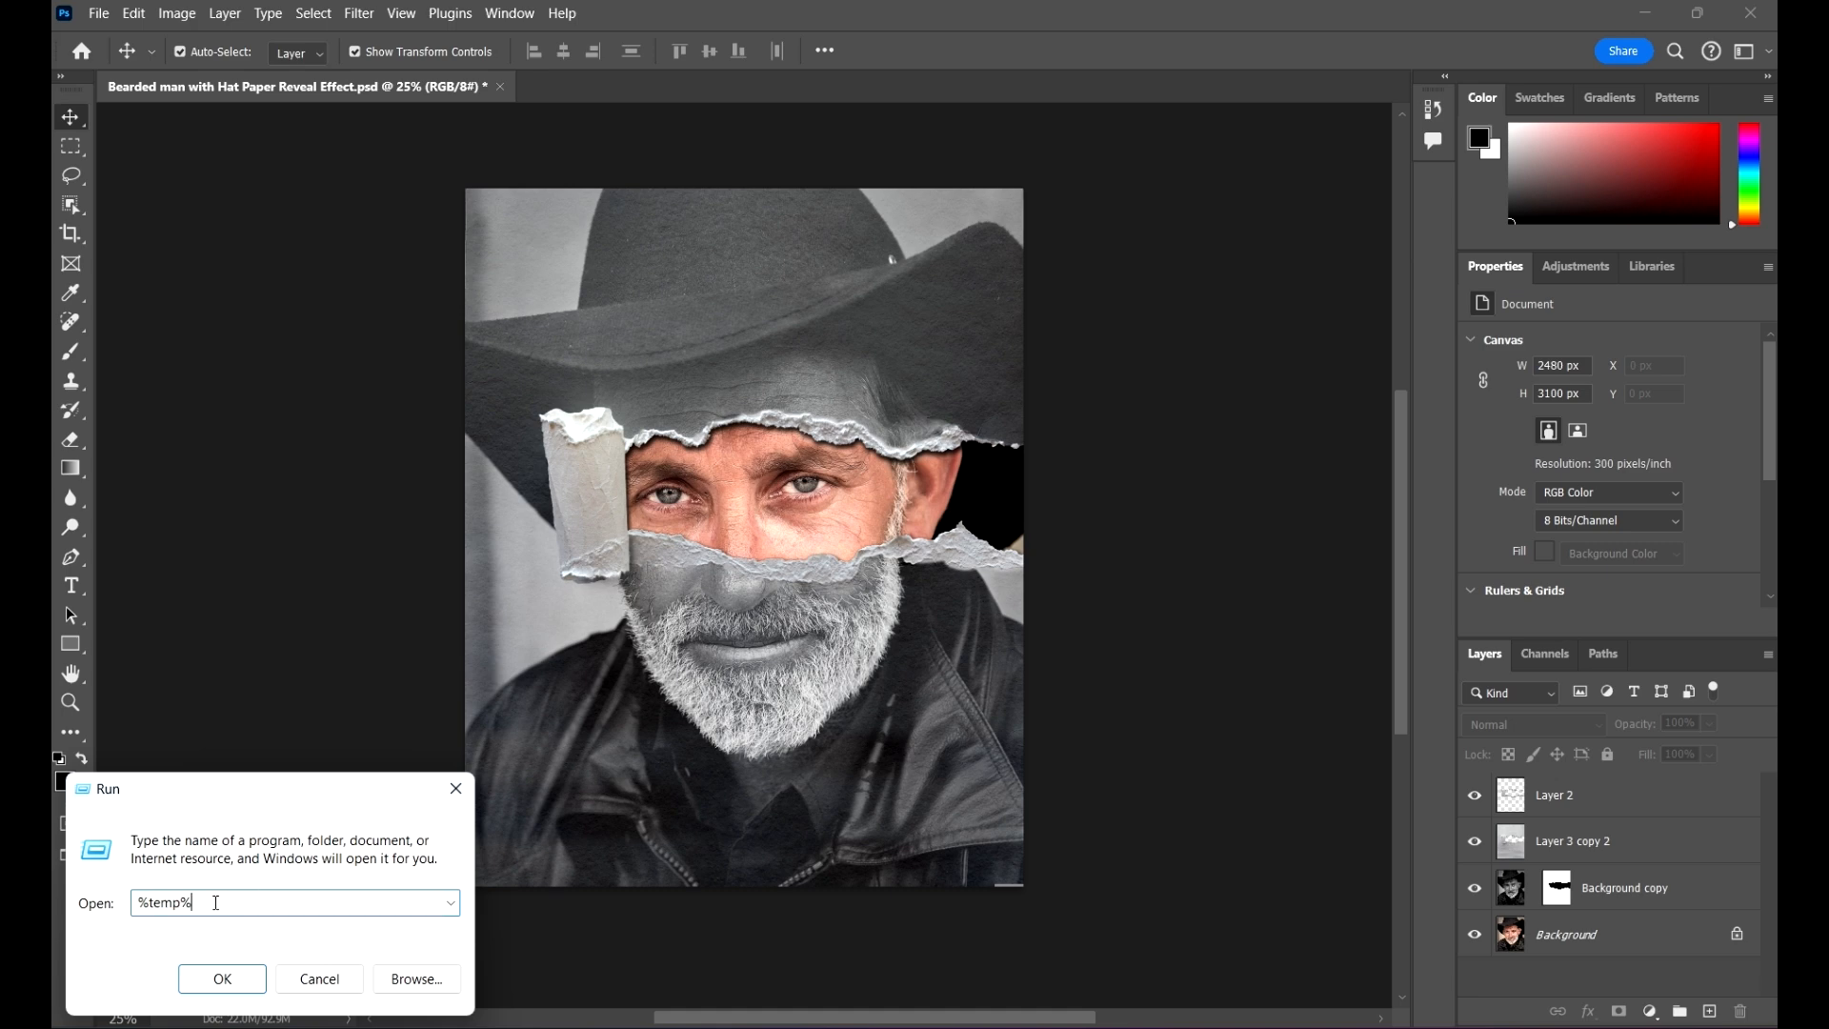
left_click(212, 983)
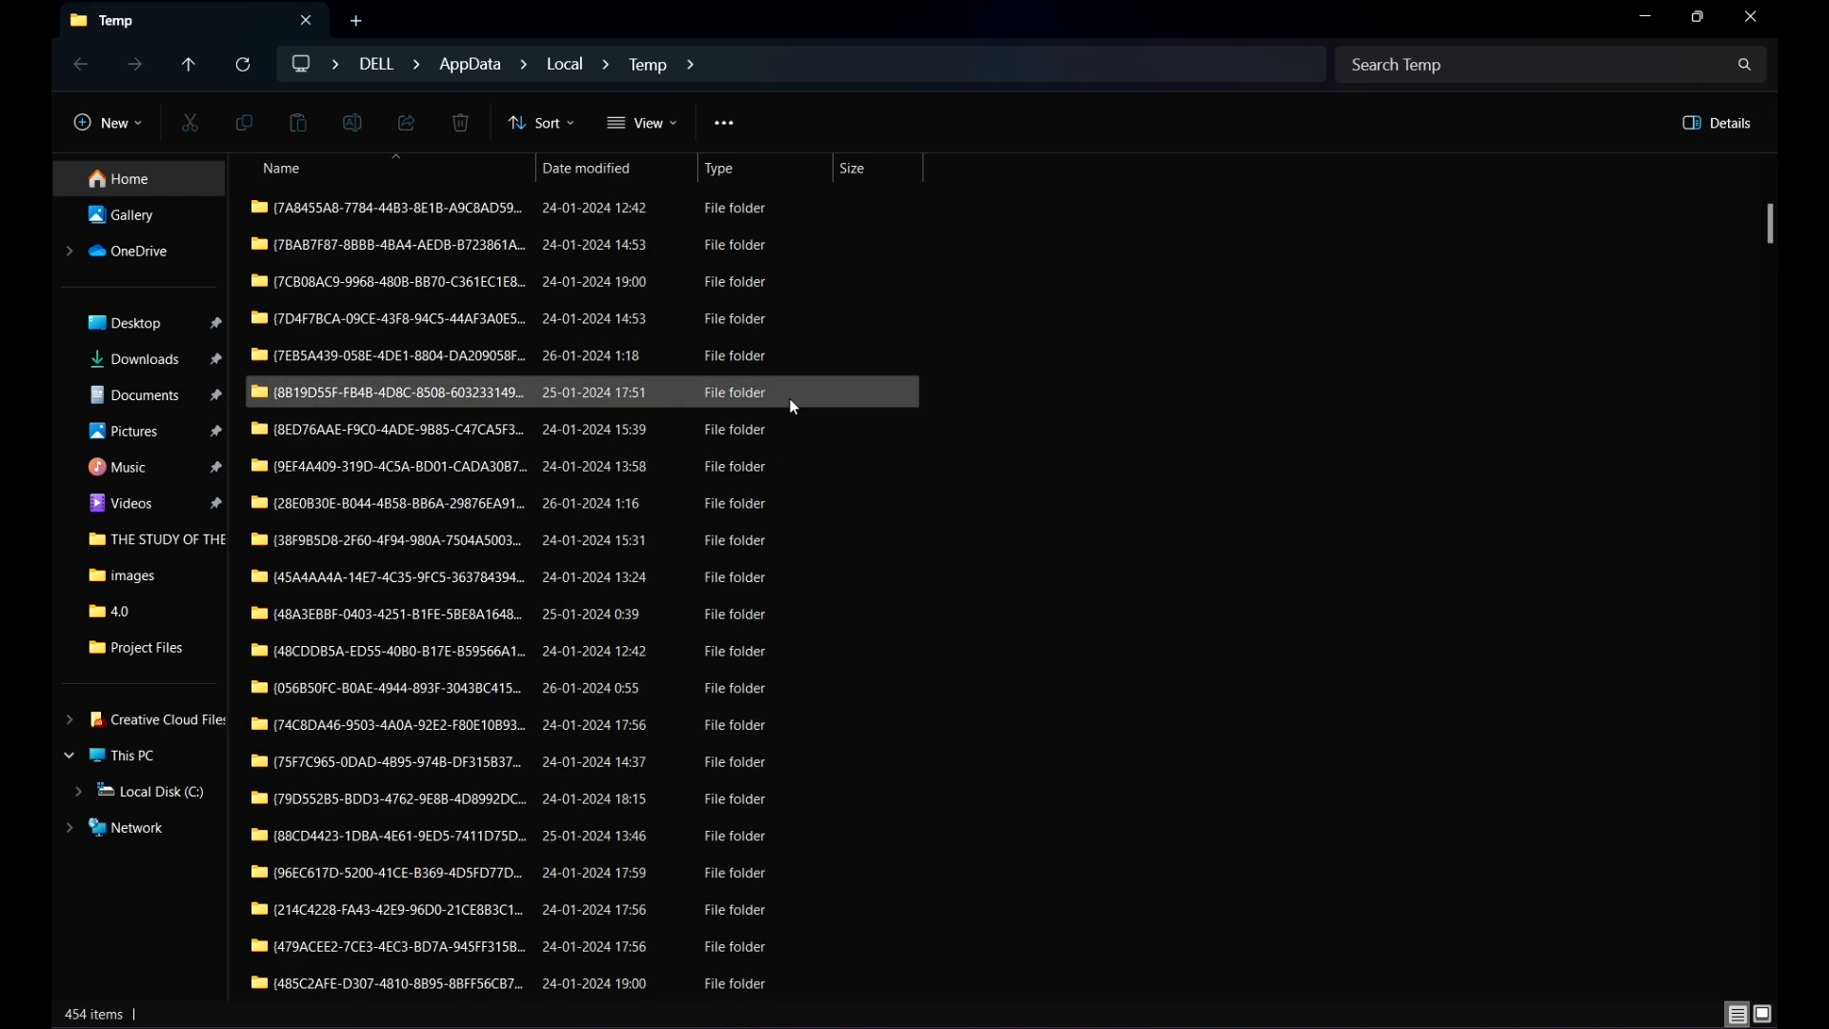
Step: Look through the Temp folder and delete all its contents, skipping every item that is in use
scroll(789, 399, "down", 12)
left_click_drag(1770, 286, 1771, 195)
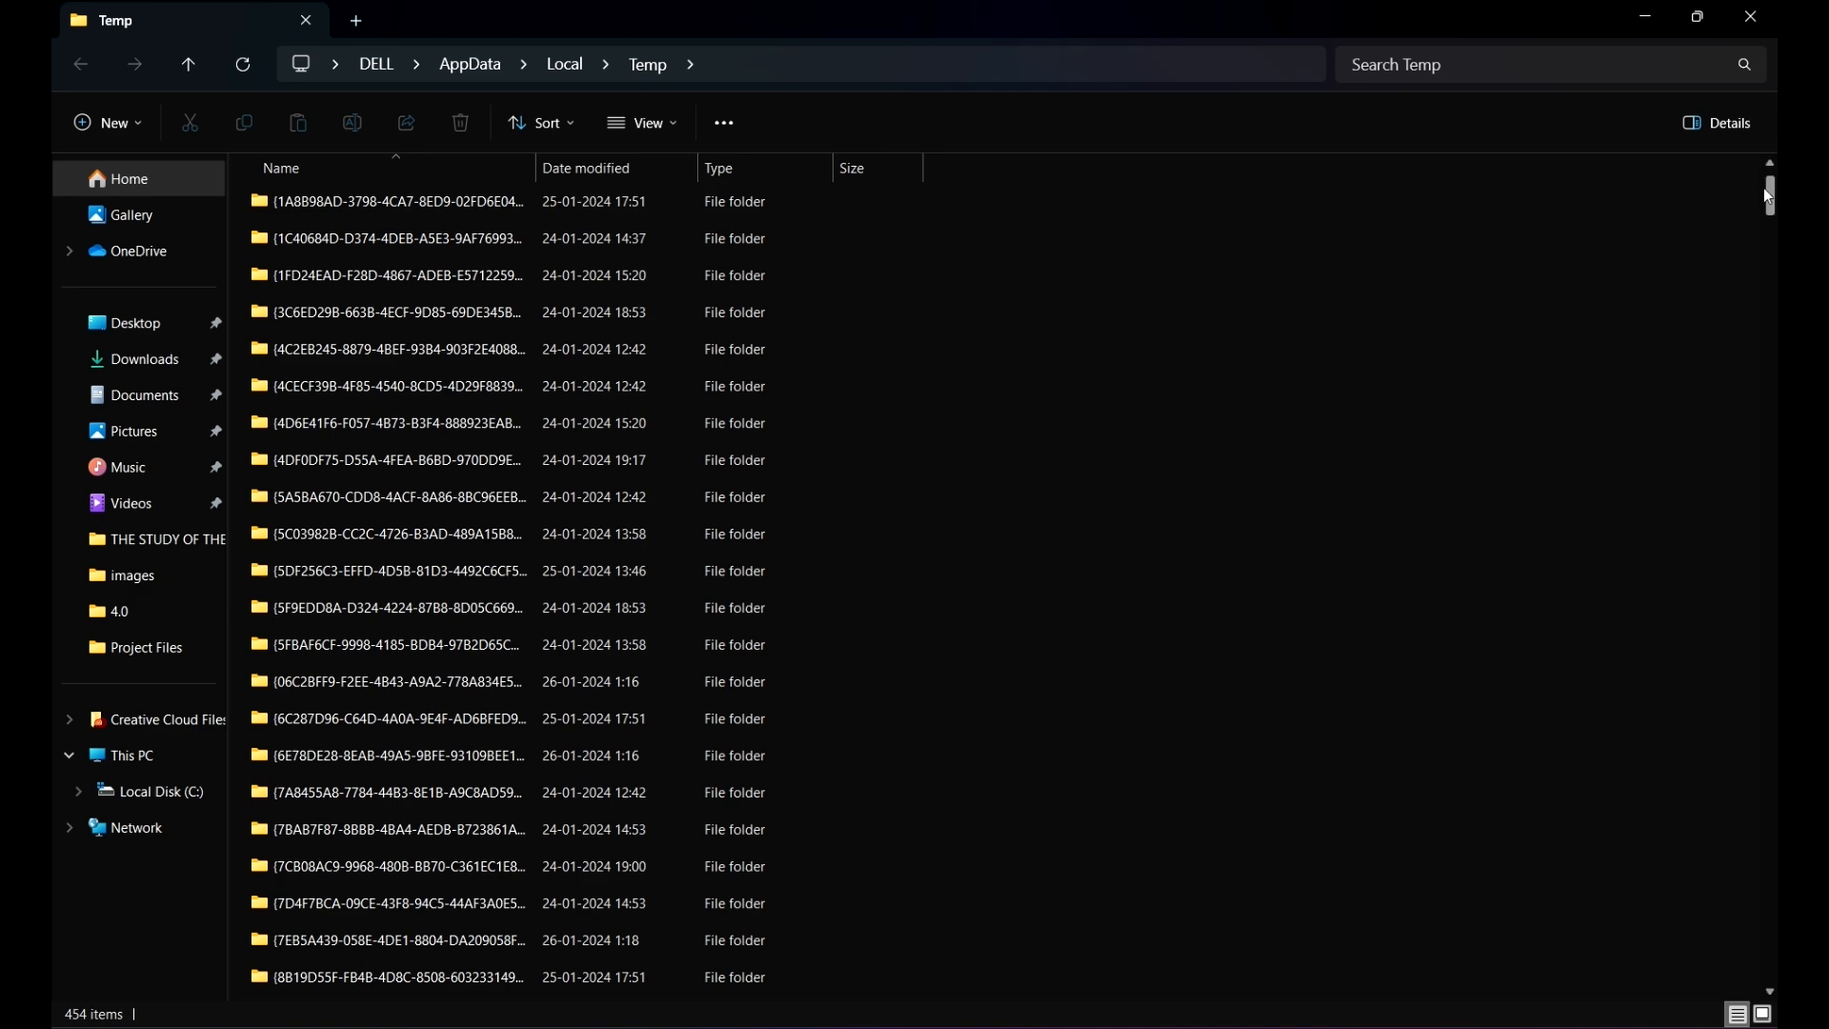
scroll(838, 579, "down", 20)
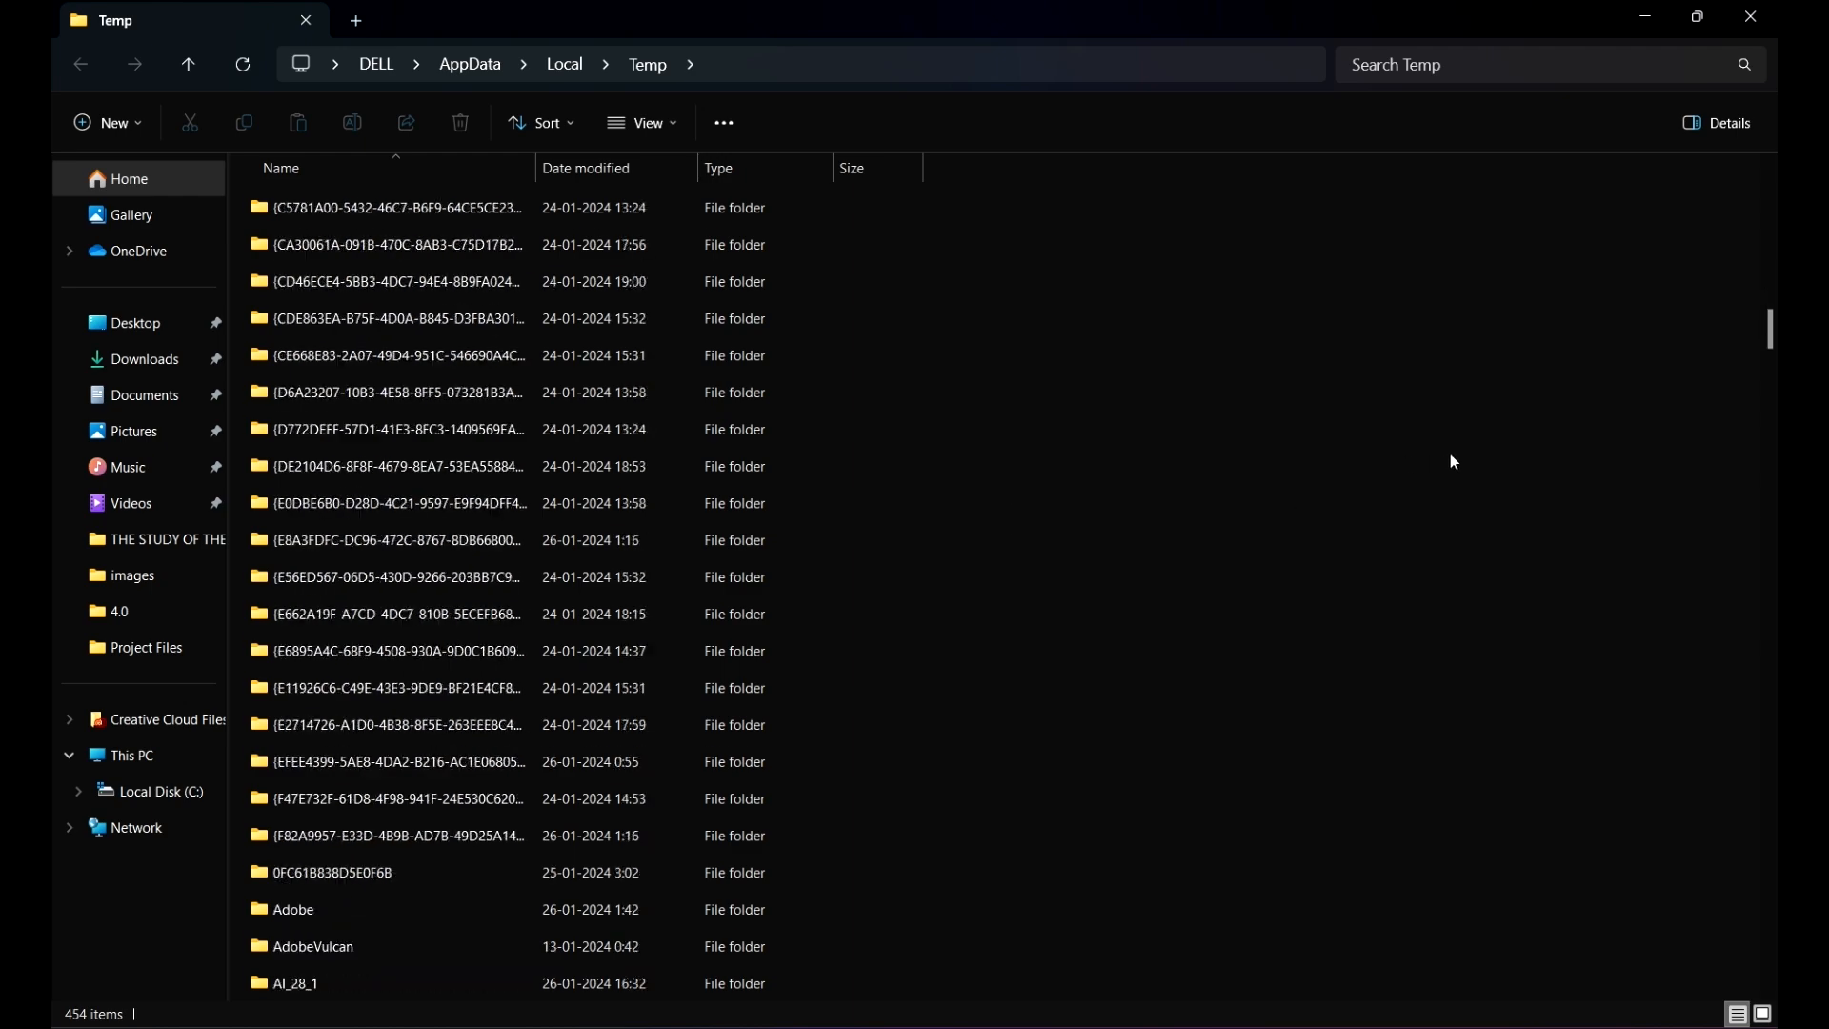
scroll(1746, 387, "down", 7)
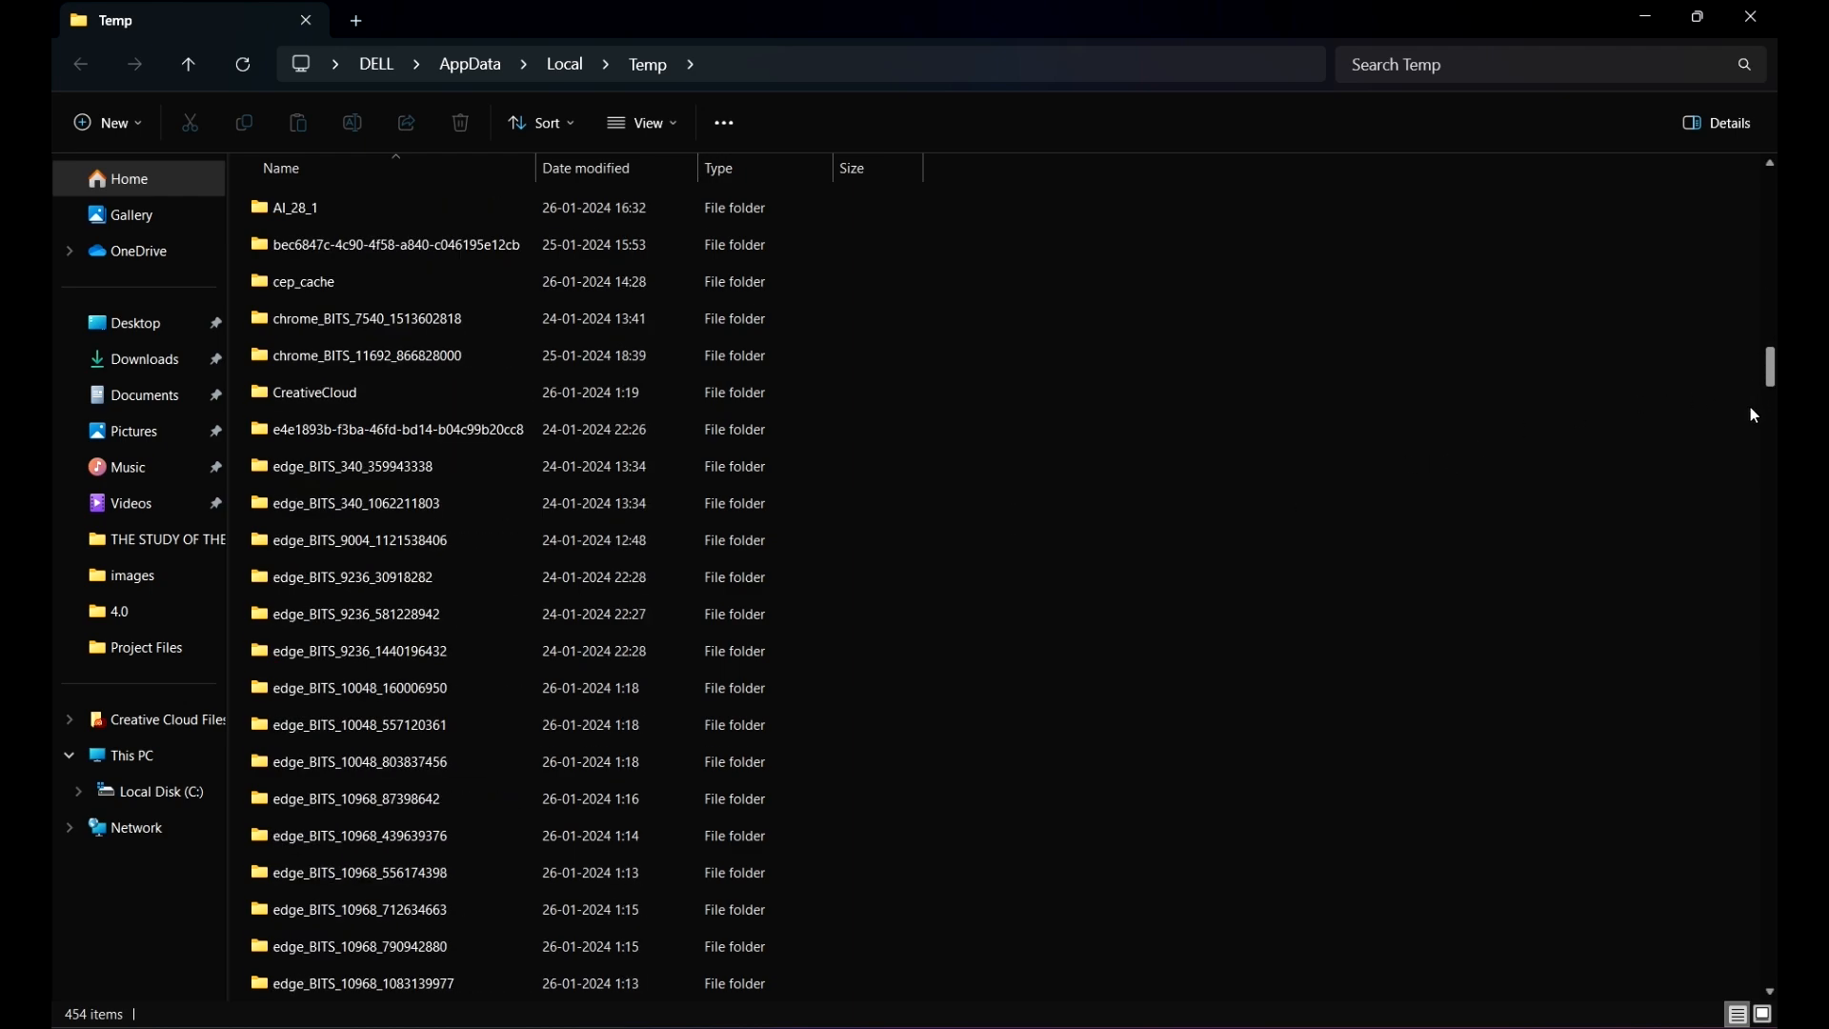
left_click_drag(1773, 389, 1764, 127)
key("ctrl+a")
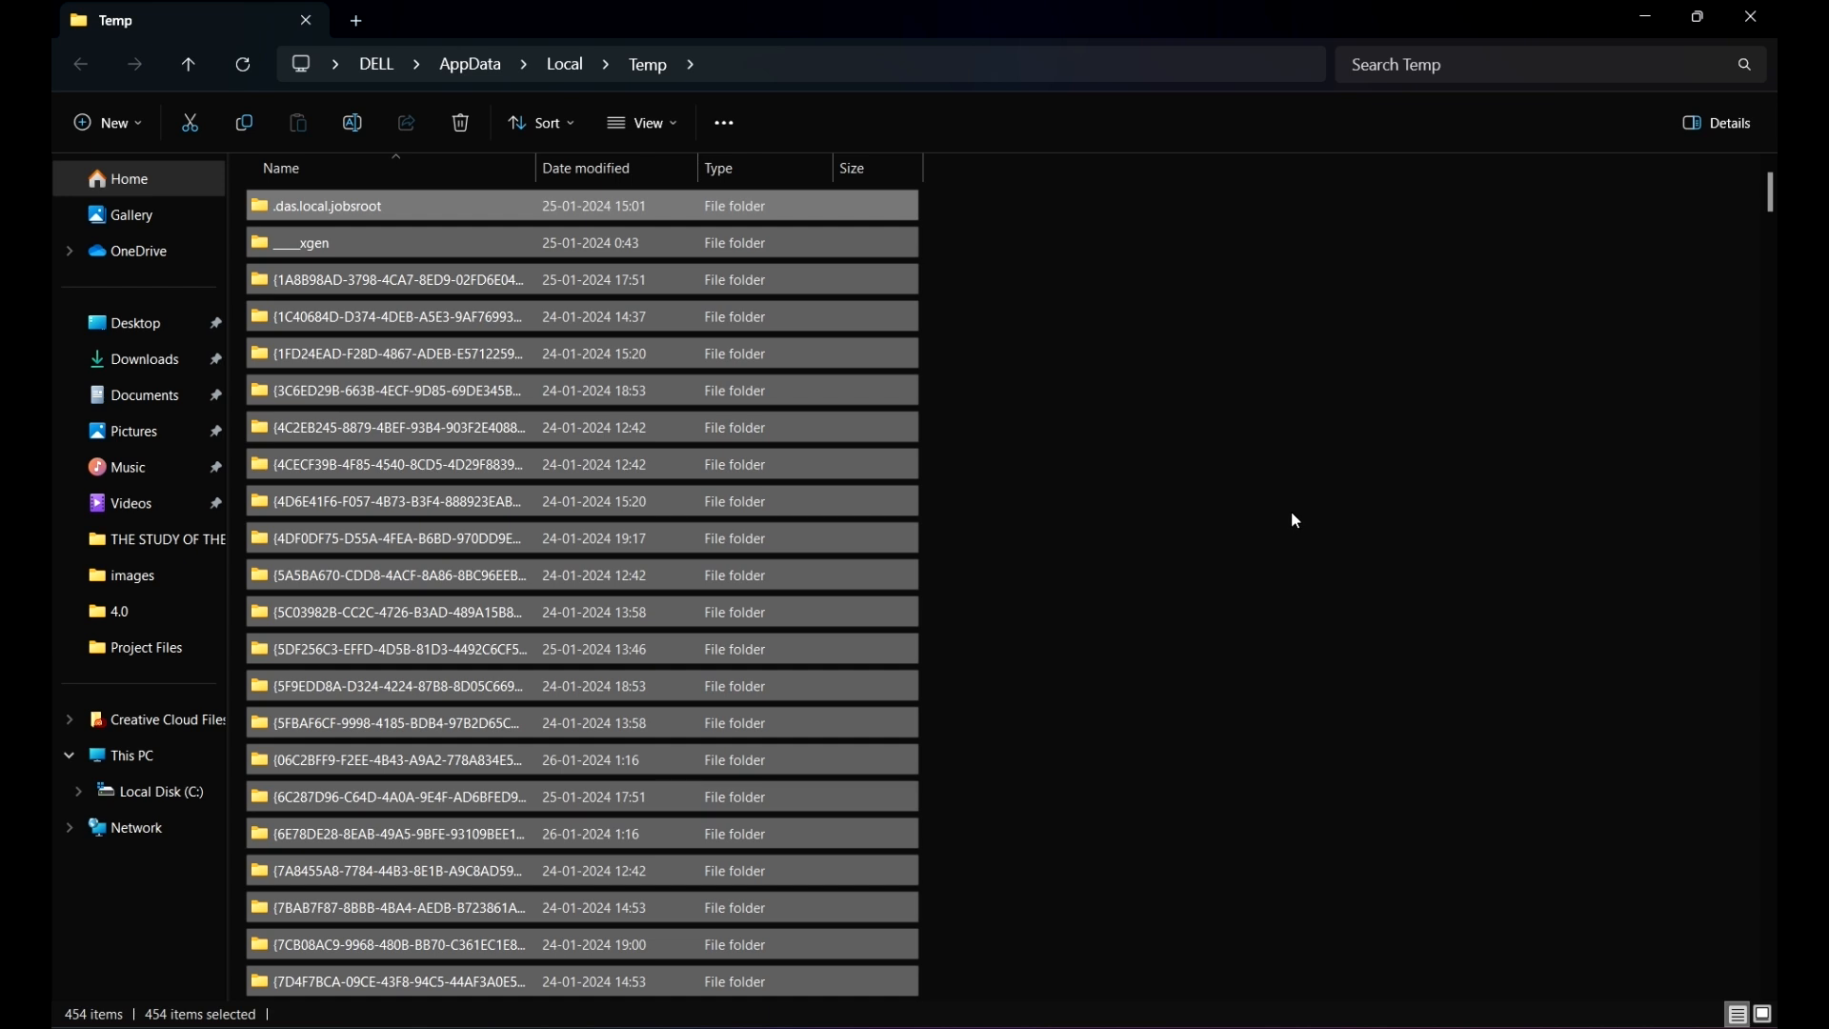
key("Delete")
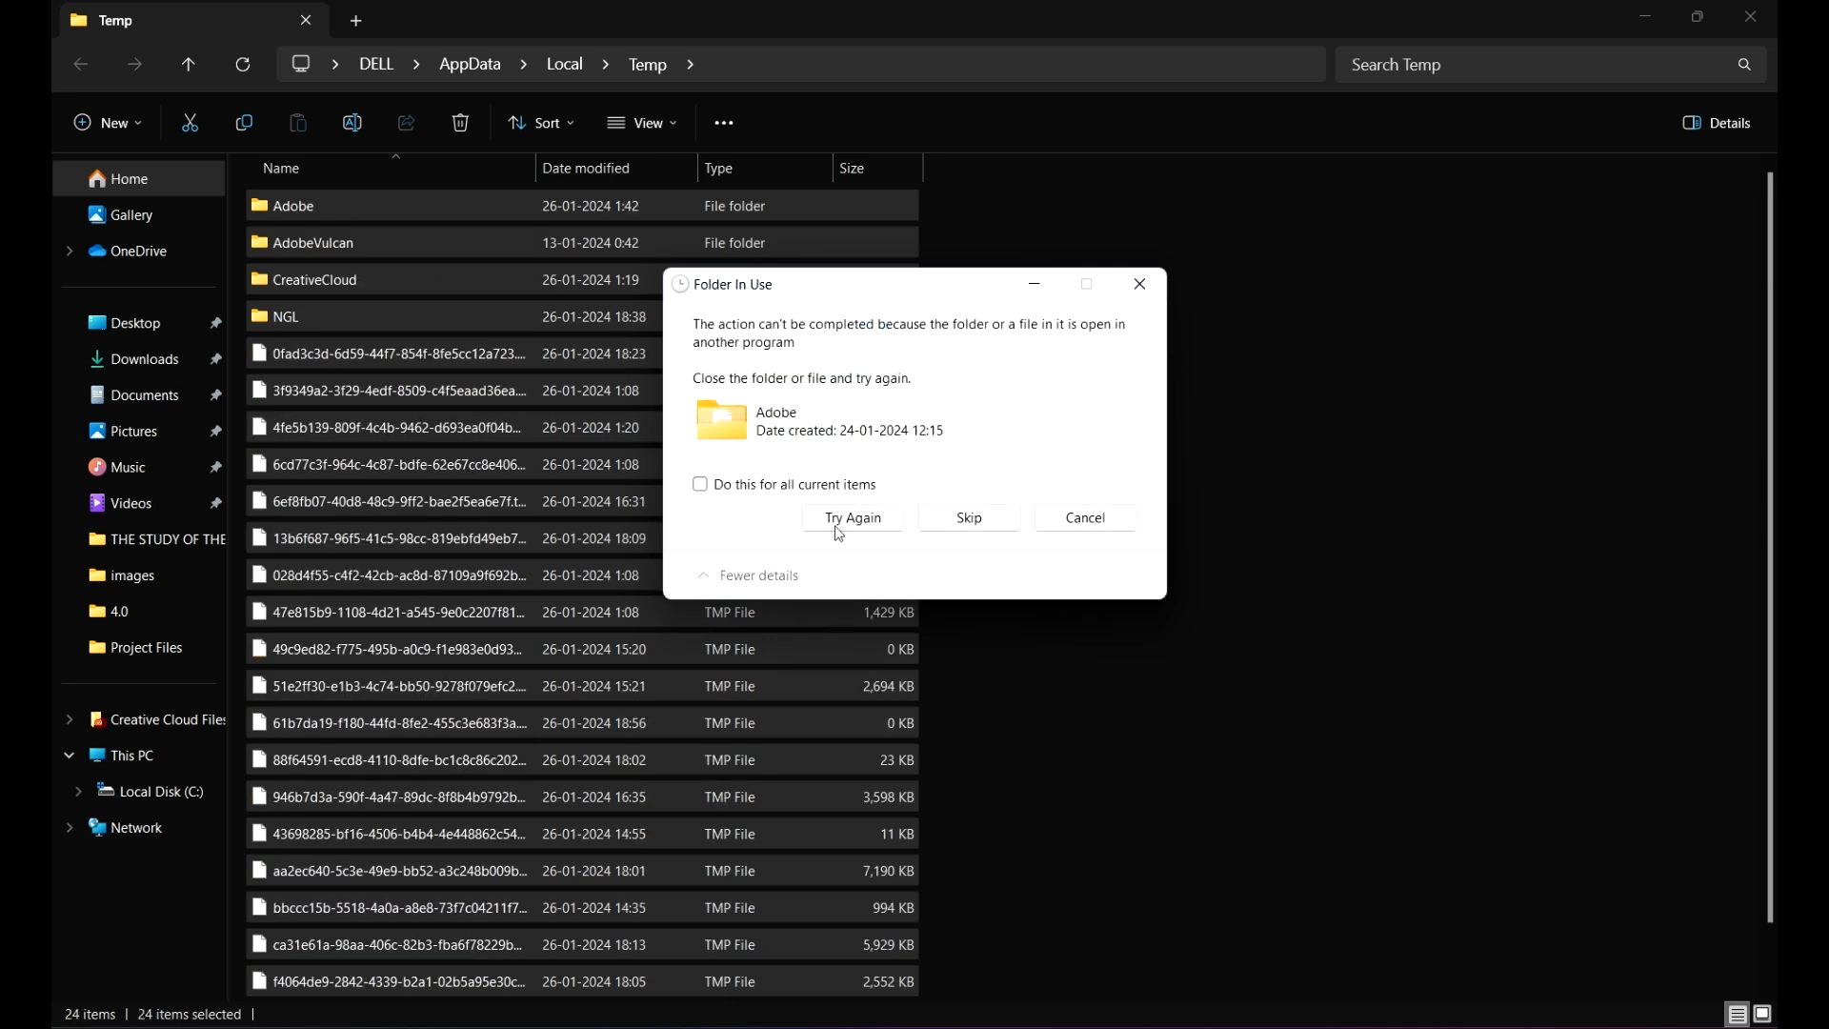
left_click(740, 486)
left_click(990, 523)
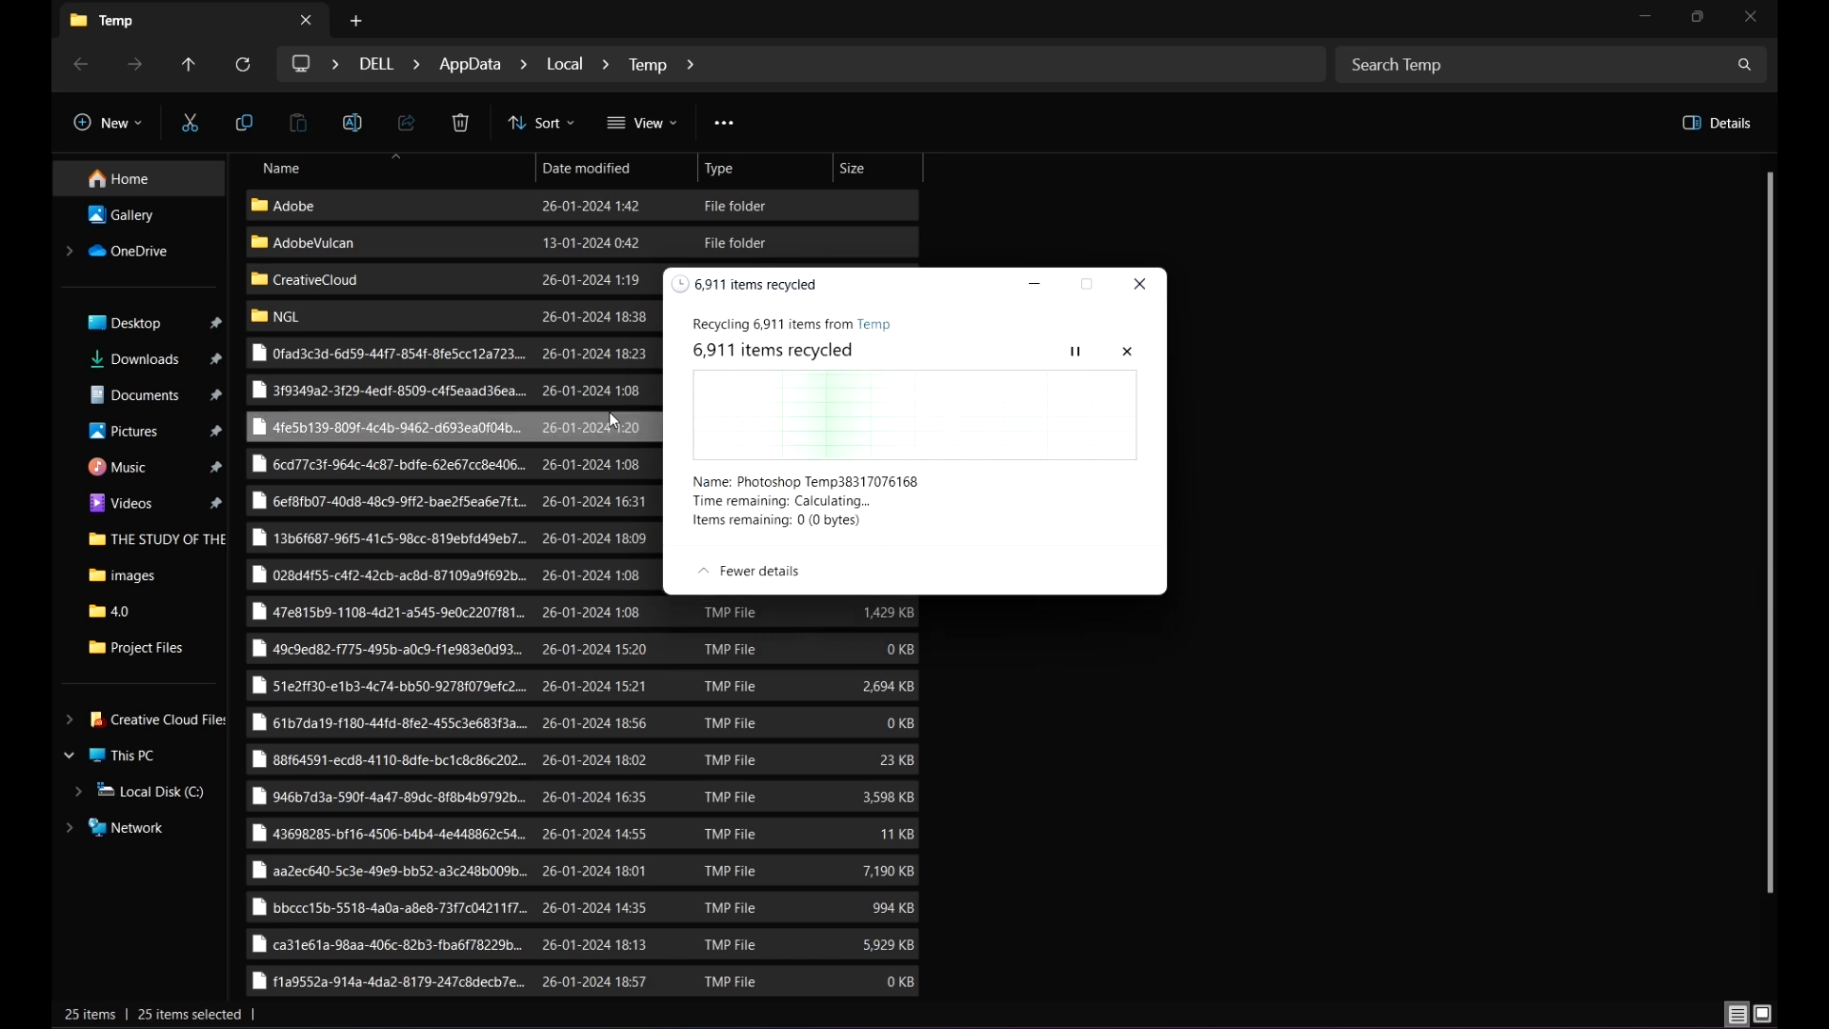